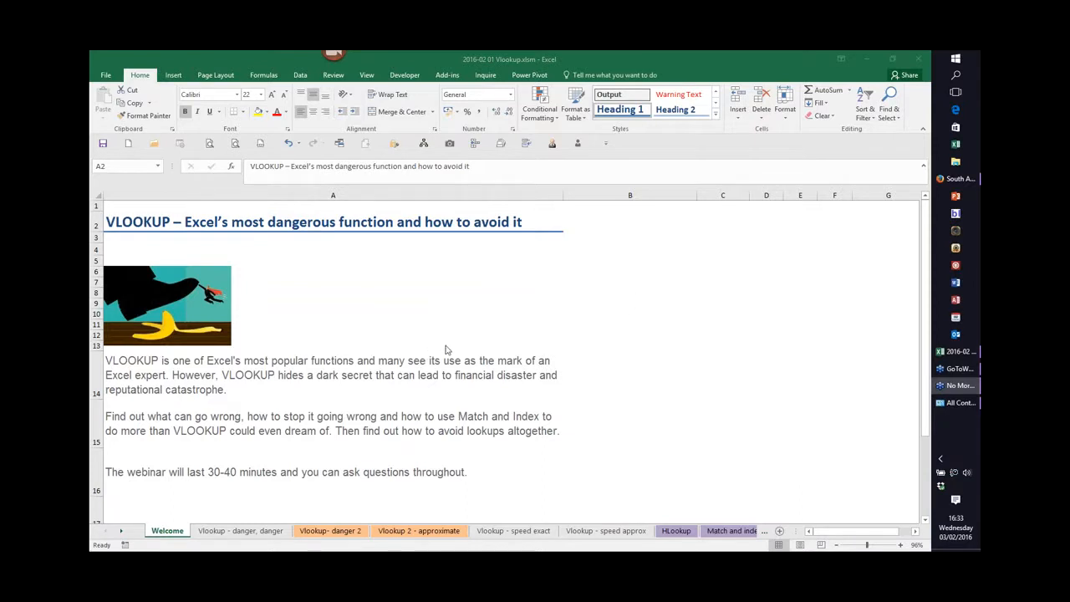
pyautogui.click(615, 347)
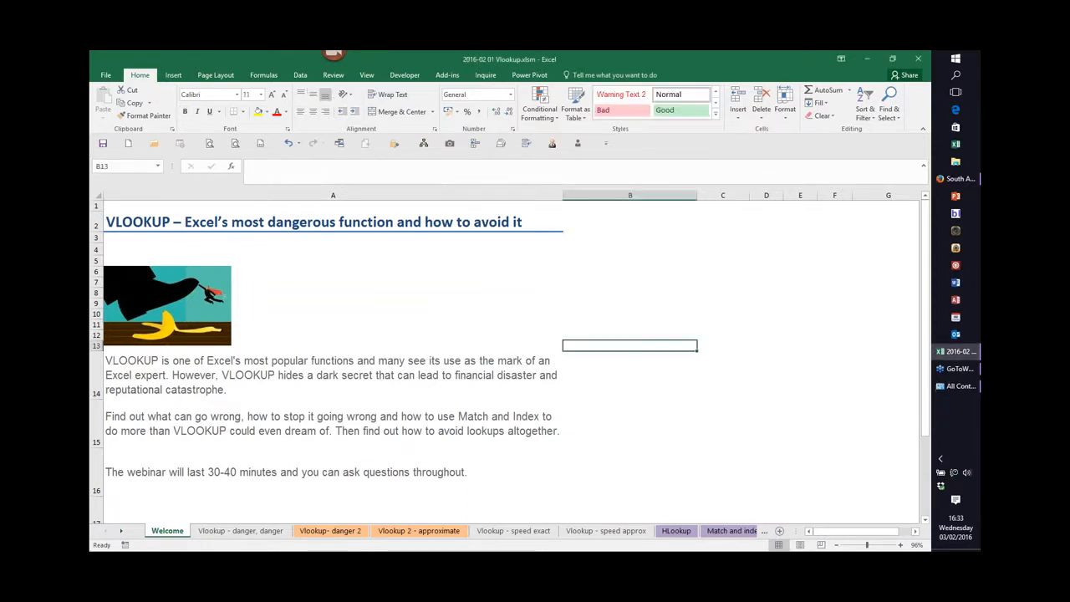
pyautogui.click(114, 219)
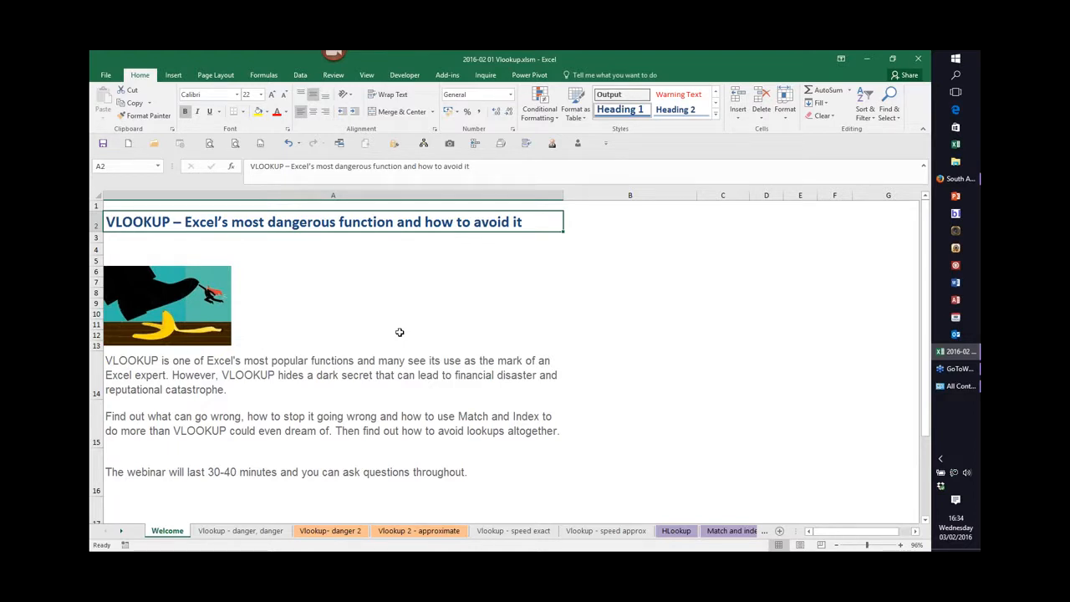
pyautogui.click(926, 96)
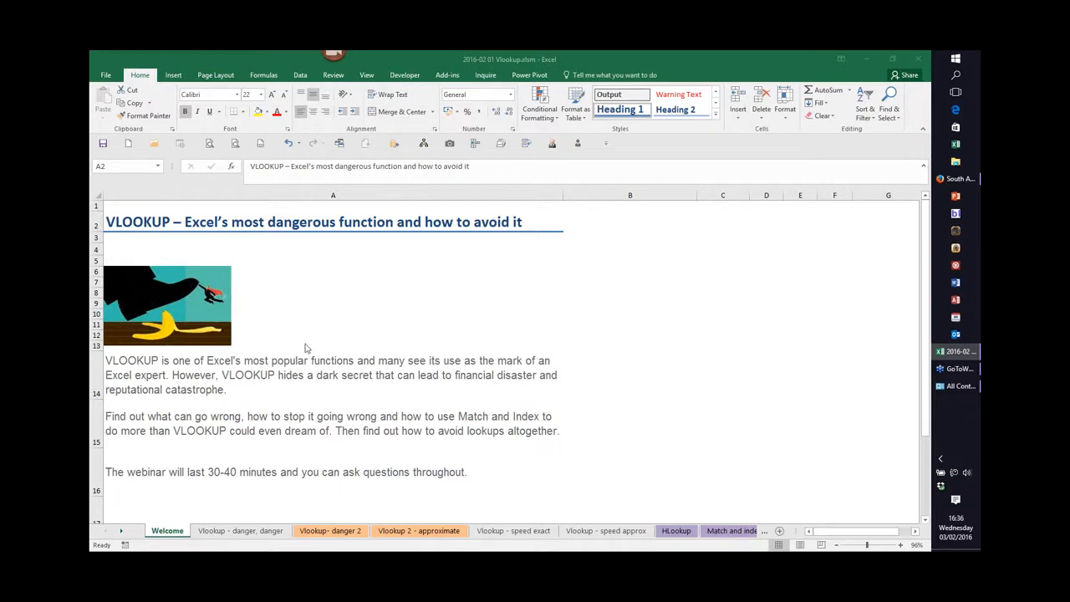
# Open the 'Vlookup - danger, danger' sheet and step through the arguments of the VLOOKUP formula in B4.
pyautogui.click(252, 536)
pyautogui.click(243, 531)
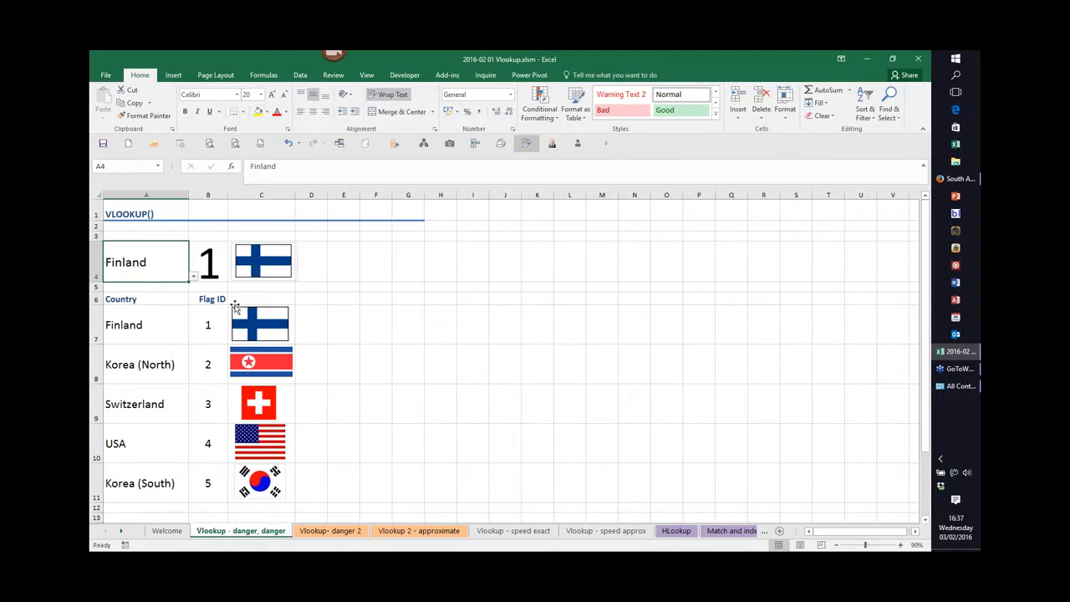
pyautogui.click(211, 262)
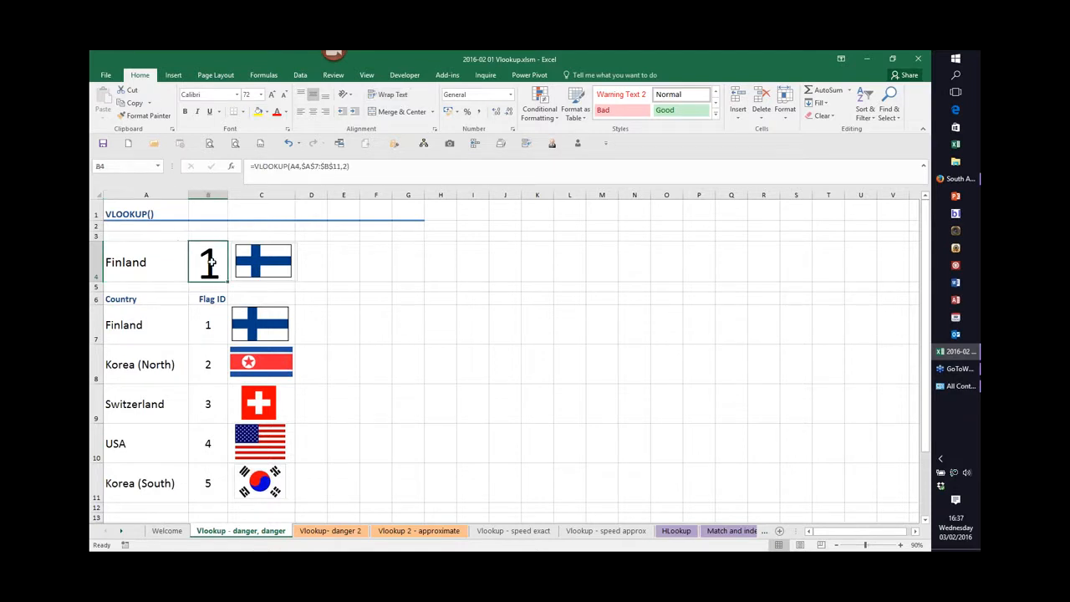
pyautogui.doubleClick(210, 264)
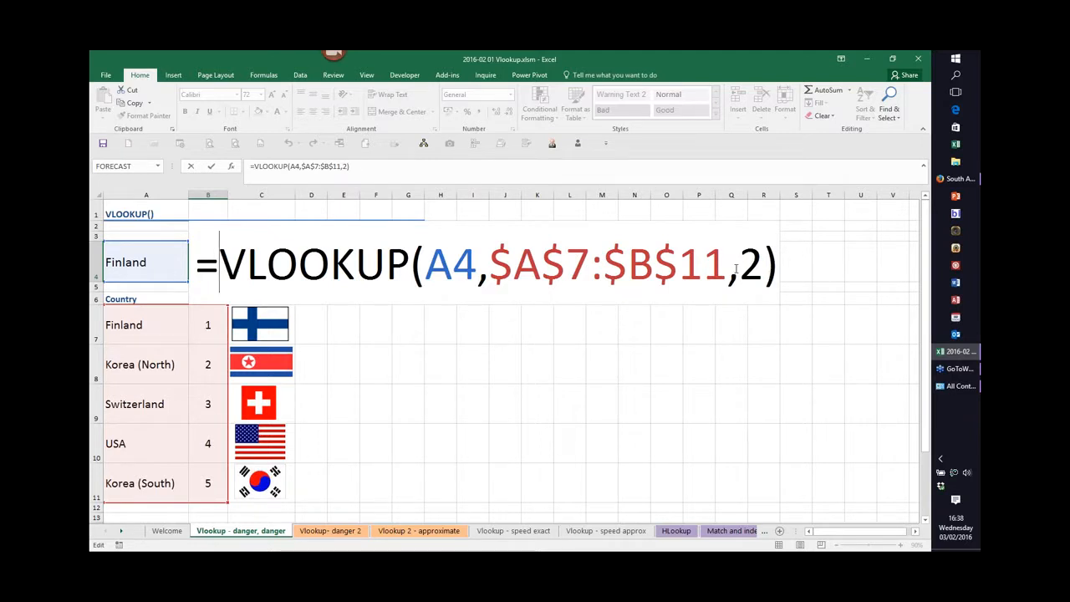
pyautogui.click(473, 274)
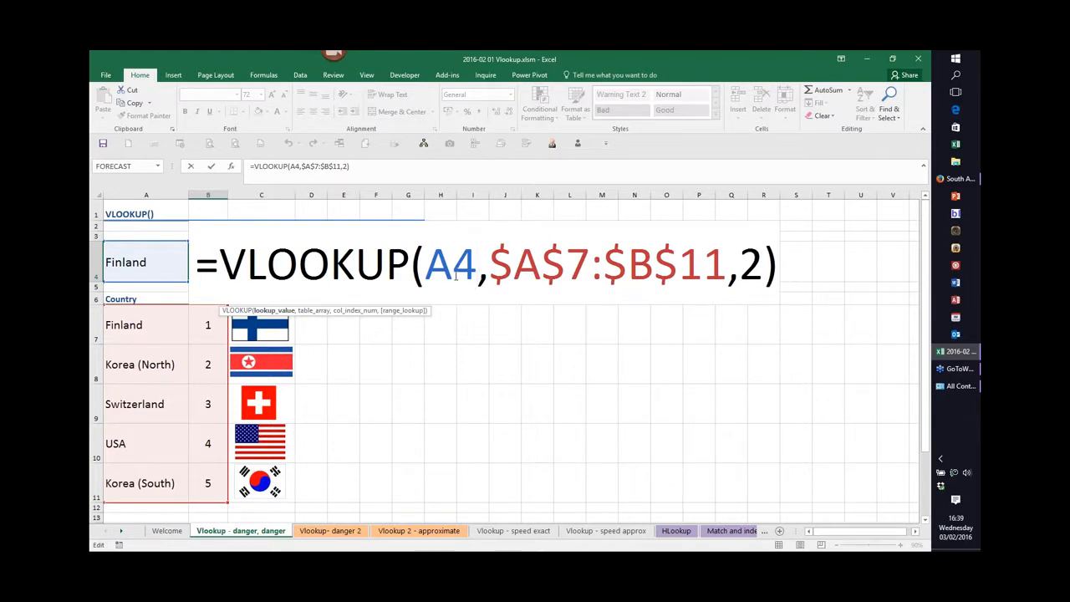
pyautogui.press('Right')
pyautogui.press('Right')
pyautogui.press('Right')
pyautogui.press('Right')
pyautogui.press('Right')
pyautogui.press('Right')
pyautogui.press('Right')
pyautogui.press('Right')
pyautogui.press('Right')
pyautogui.press('Right')
pyautogui.press('Right')
pyautogui.press('Right')
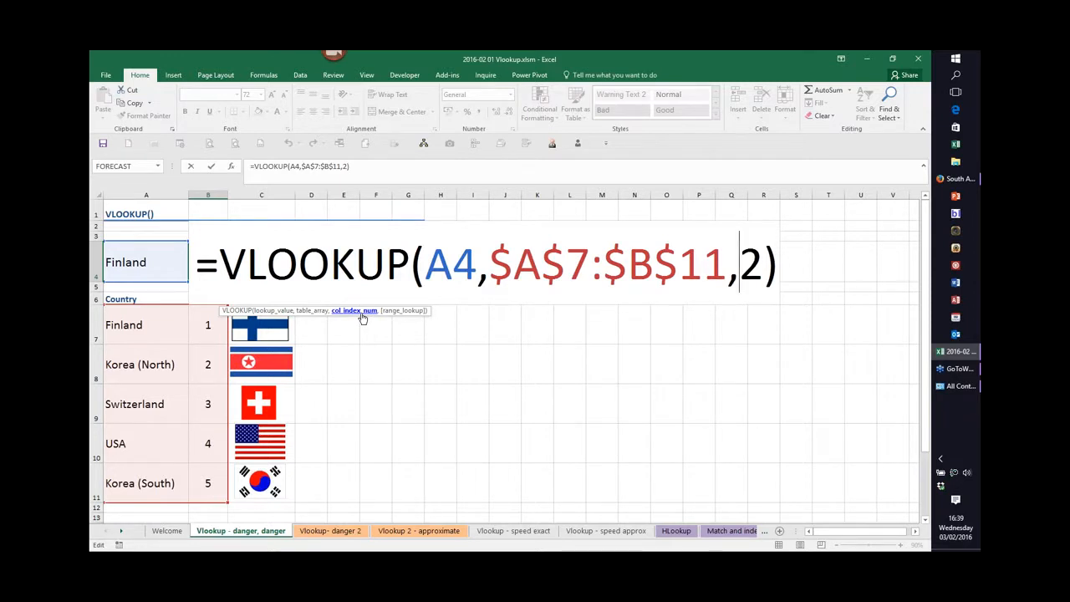
pyautogui.press('Return')
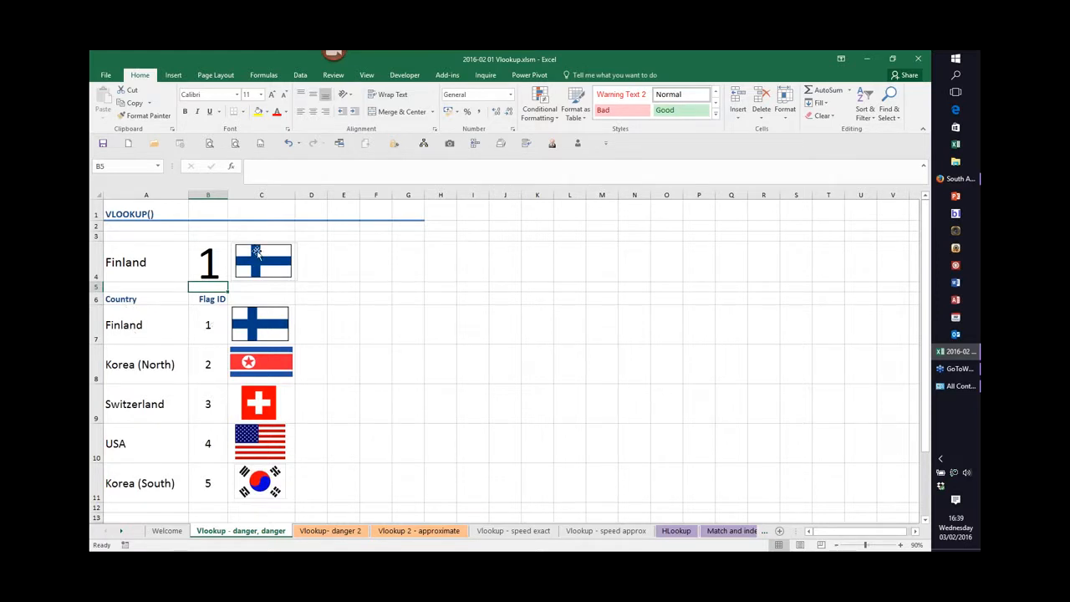
# Pick Korea (North), Switzerland, USA and finally Korea (South) in the A4 country dropdown.
pyautogui.click(154, 256)
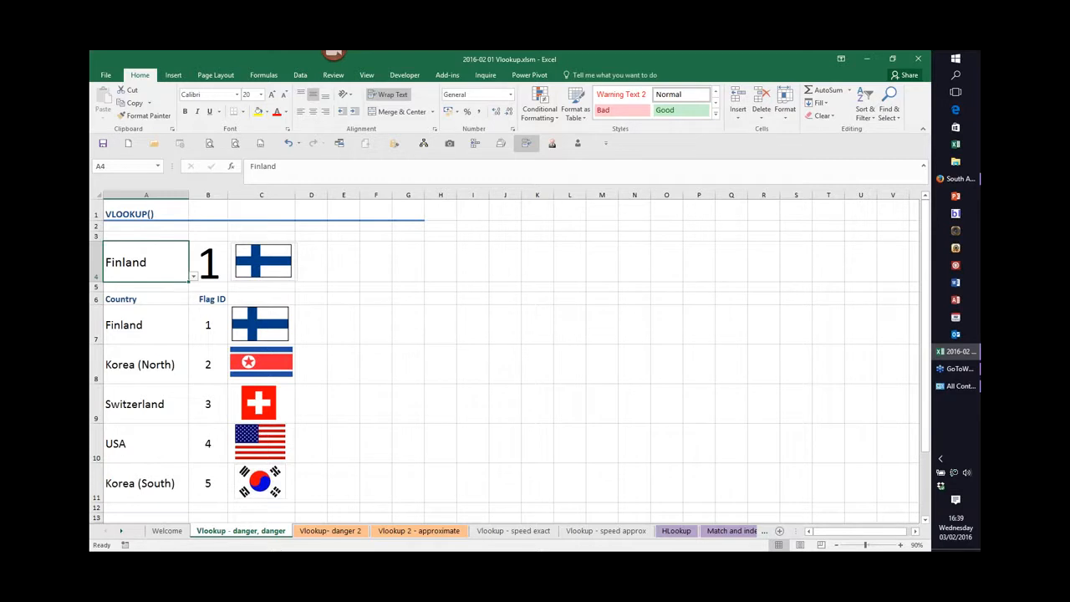
pyautogui.click(194, 277)
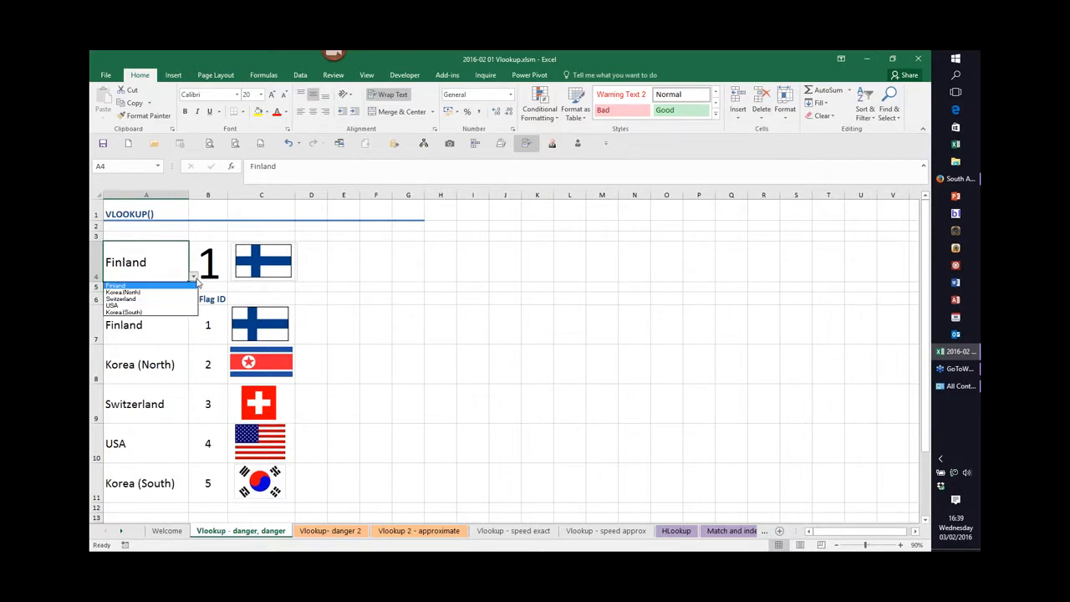
pyautogui.click(138, 293)
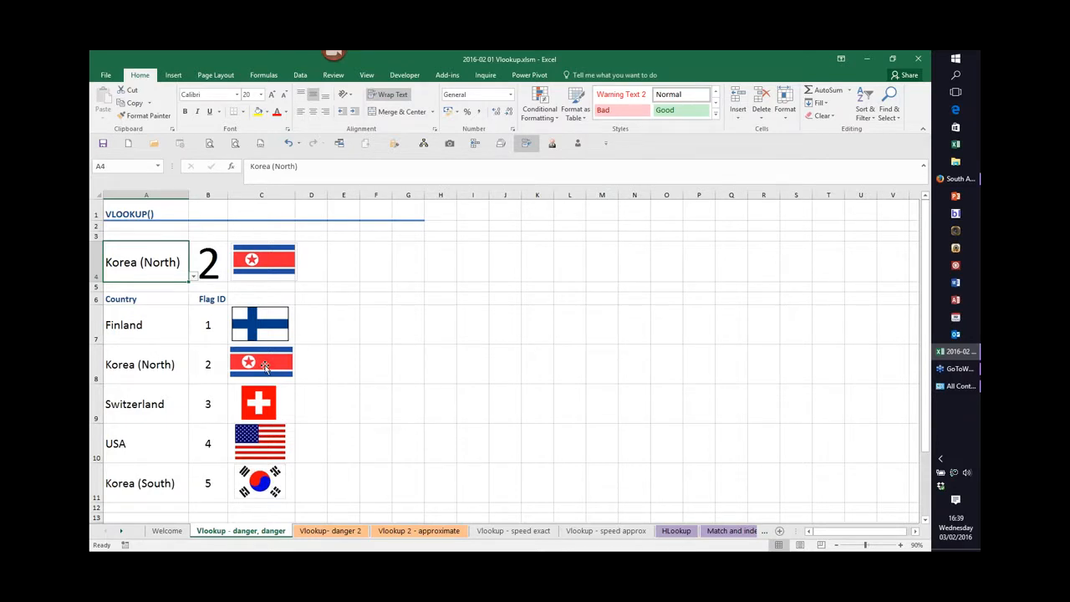
pyautogui.click(193, 277)
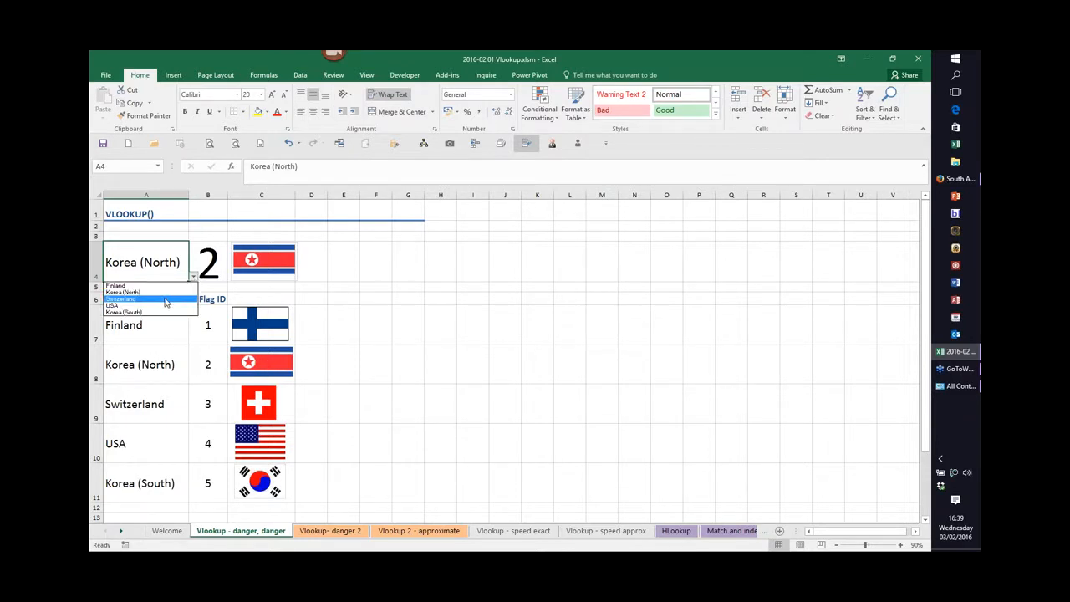
pyautogui.click(166, 299)
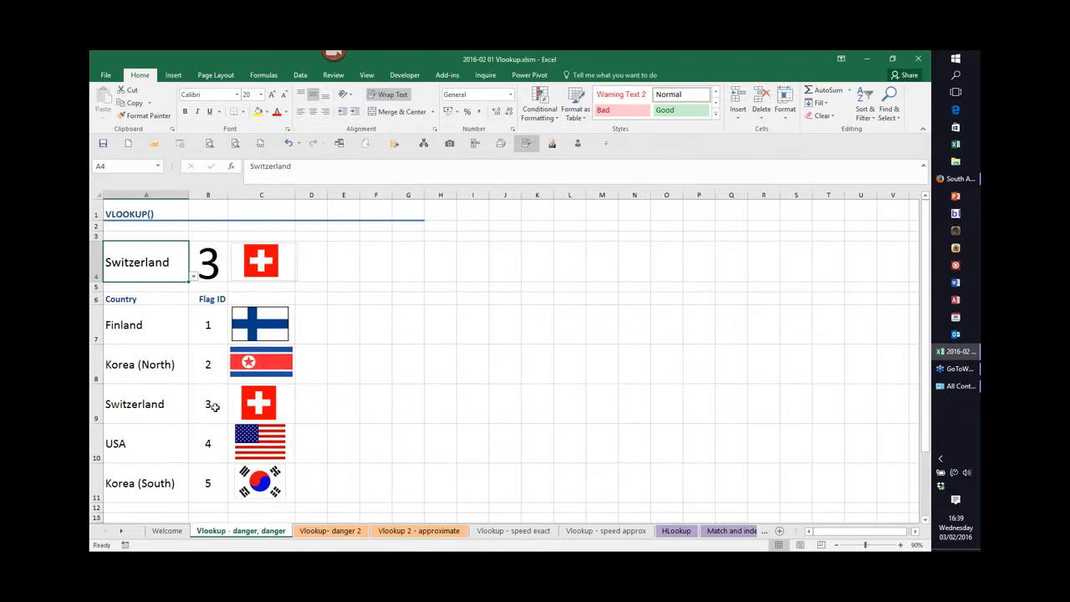
pyautogui.click(193, 279)
pyautogui.click(164, 307)
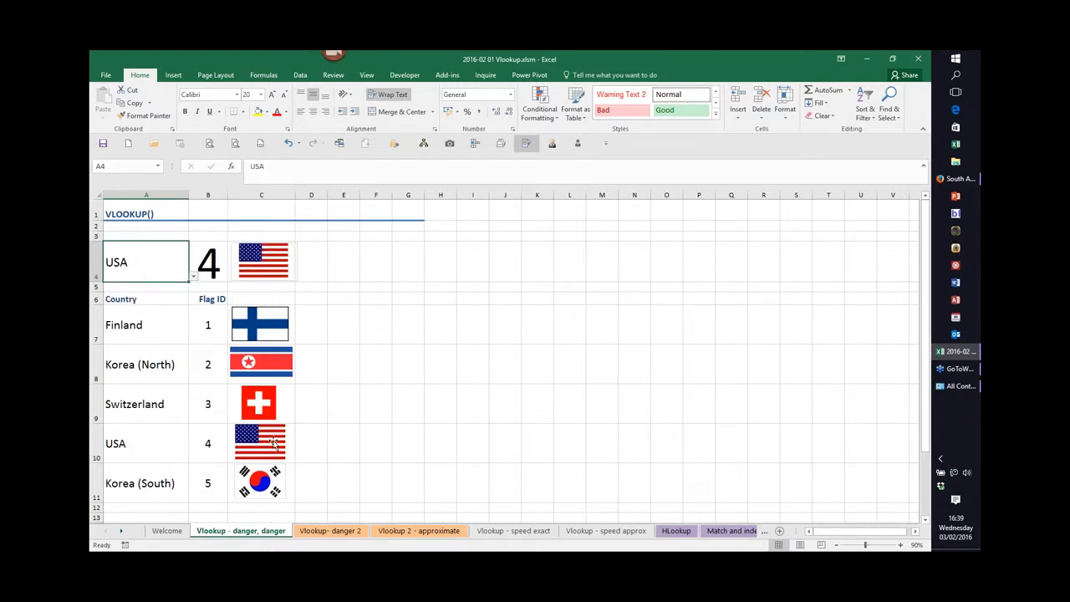
pyautogui.click(193, 279)
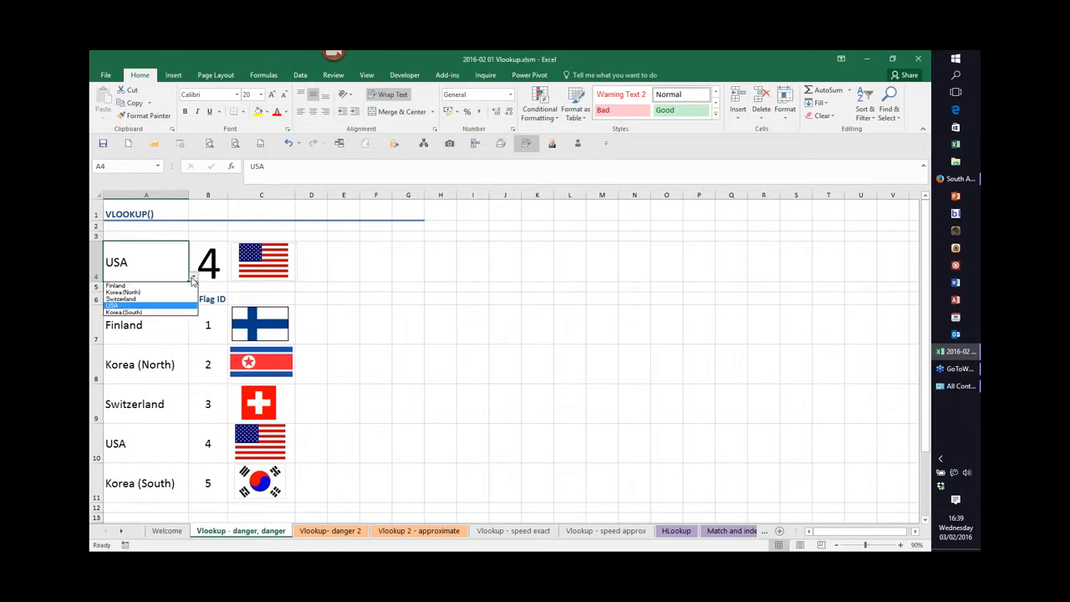
pyautogui.click(144, 313)
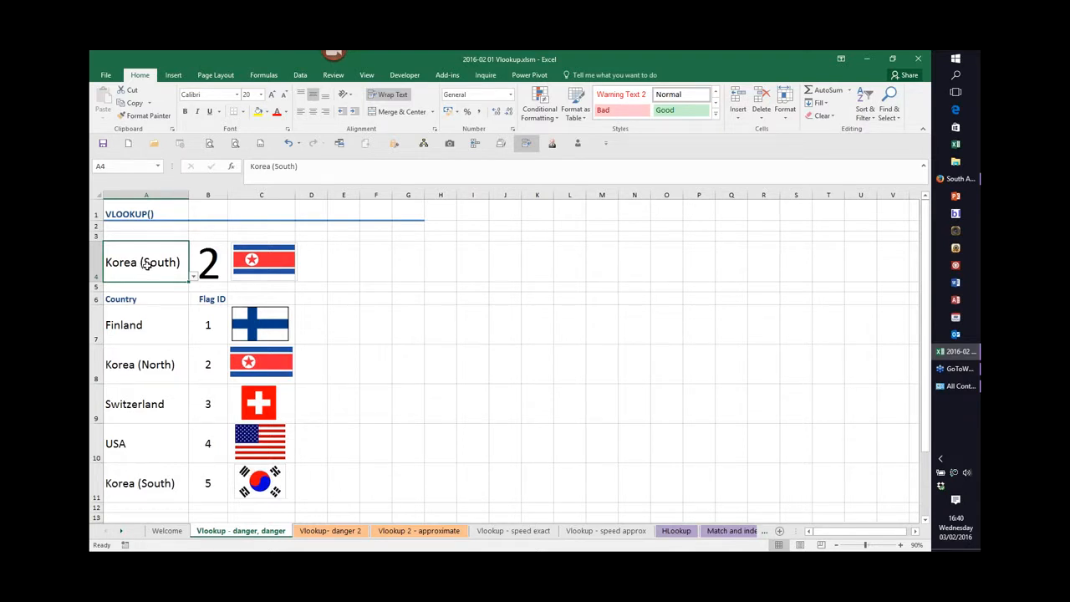
# Add FALSE as the exact-match range_lookup argument to the VLOOKUP formula in B4.
pyautogui.doubleClick(212, 264)
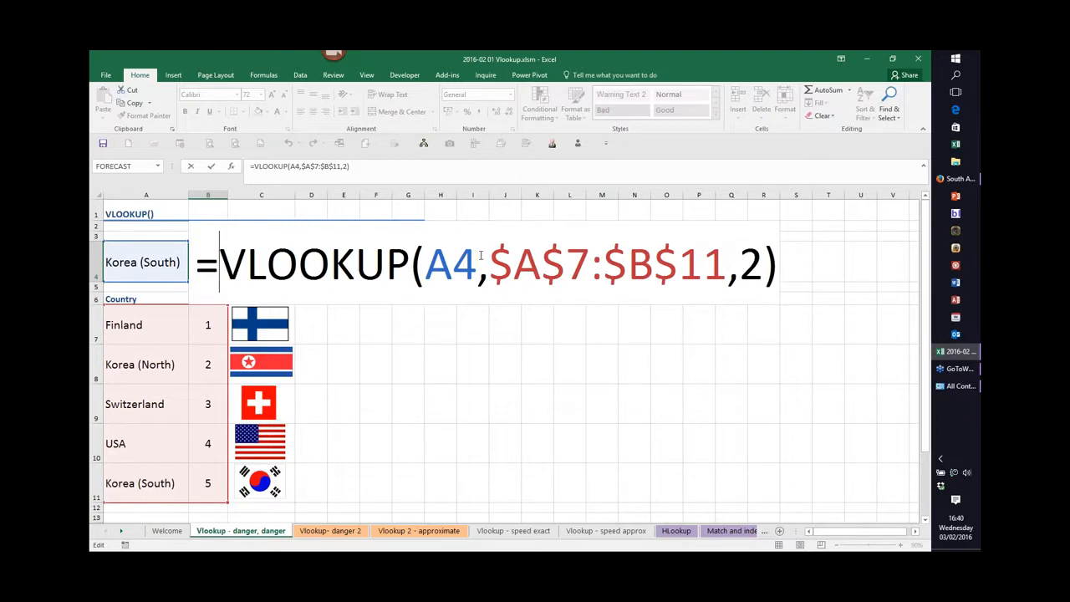
pyautogui.click(764, 264)
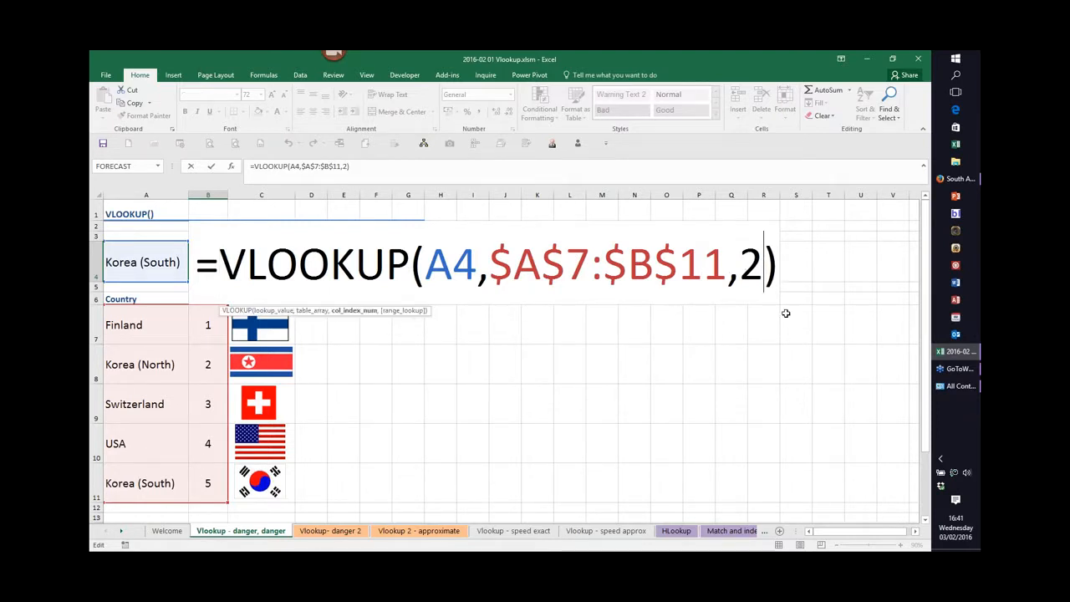
pyautogui.write(',')
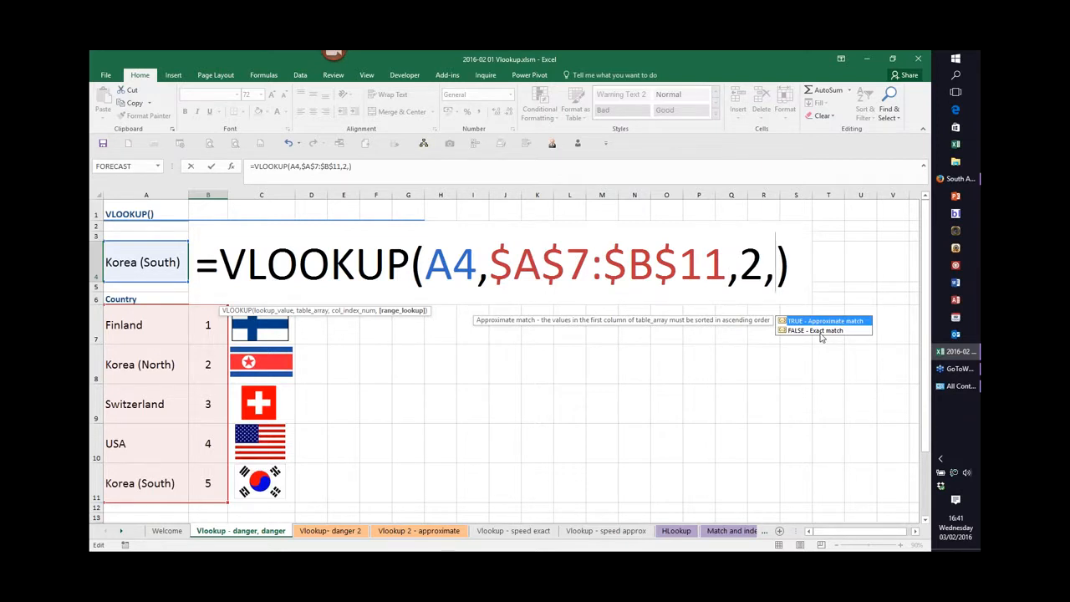
pyautogui.click(822, 331)
pyautogui.press('Tab')
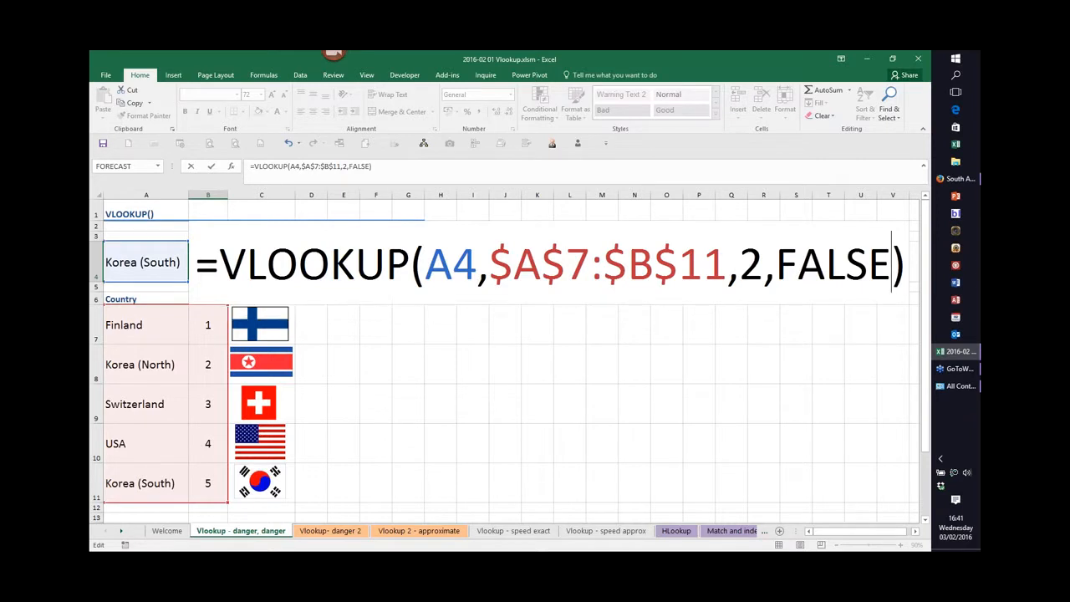
pyautogui.press('Return')
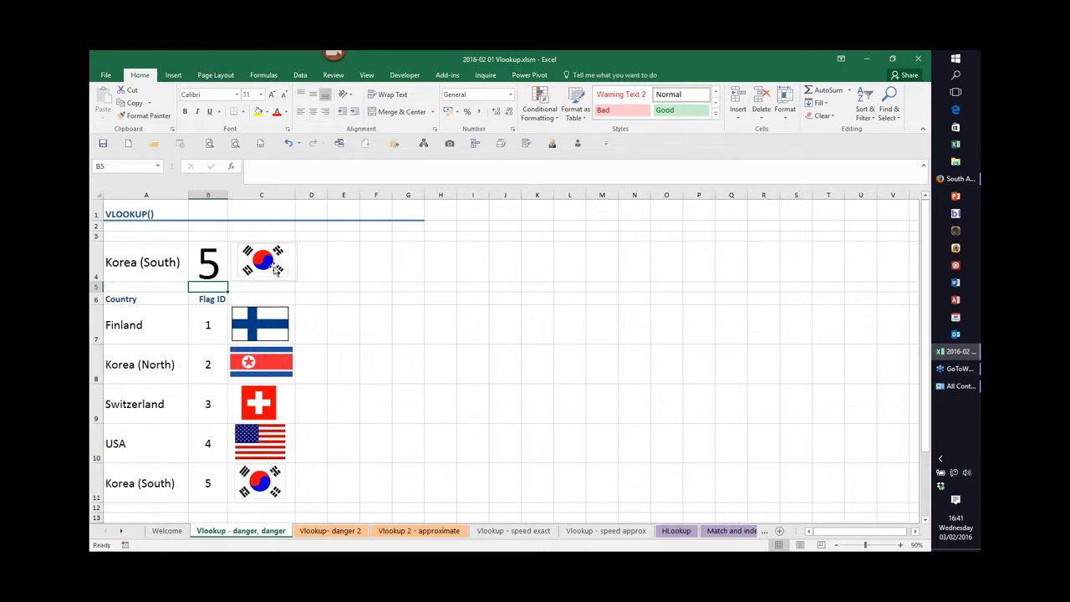
# Remove the FALSE argument from B4's VLOOKUP formula, leaving =VLOOKUP(A4,$A$7:$B$11,2).
pyautogui.click(214, 266)
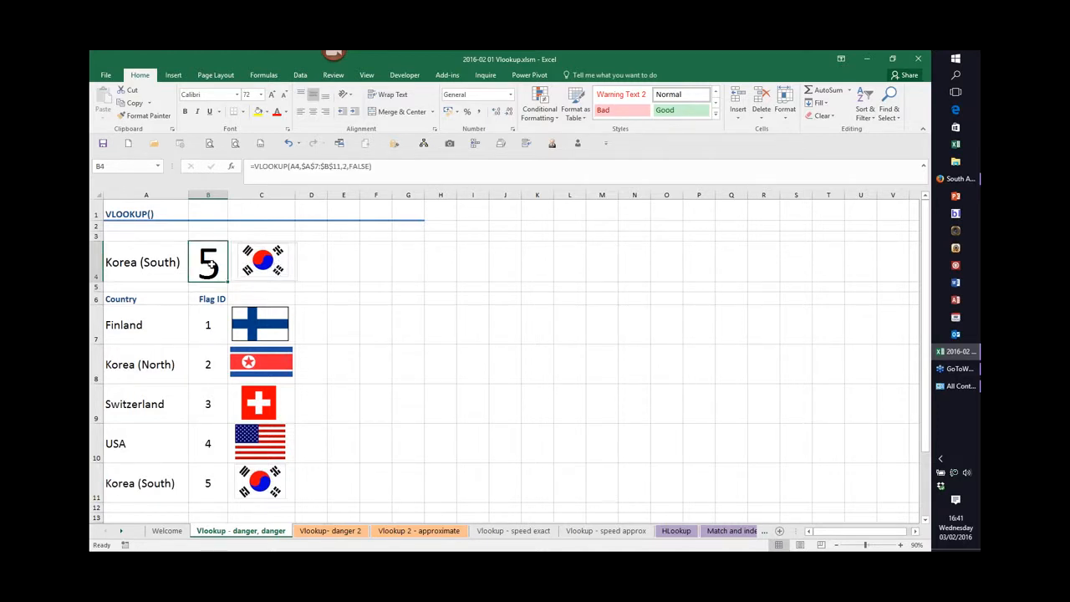
pyautogui.press('F2')
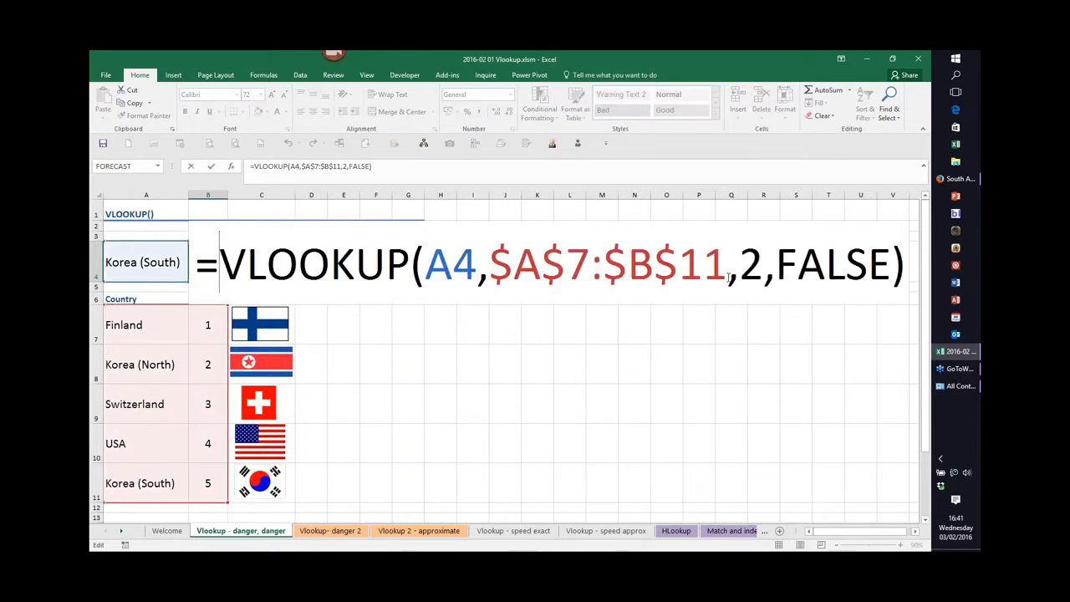
pyautogui.moveTo(764, 267); pyautogui.dragTo(882, 266)
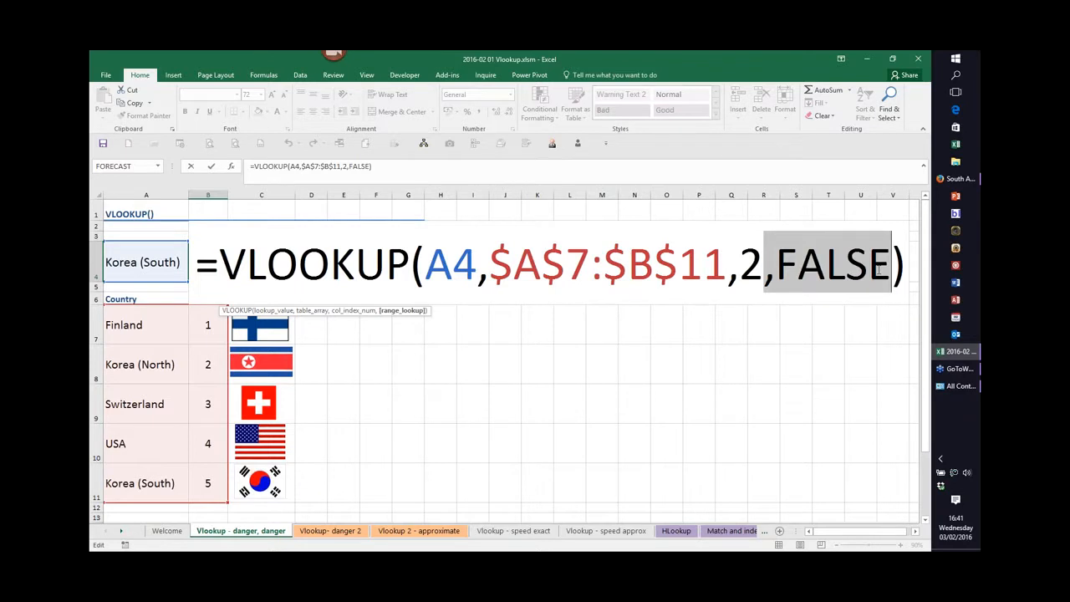
pyautogui.press('BackSpace')
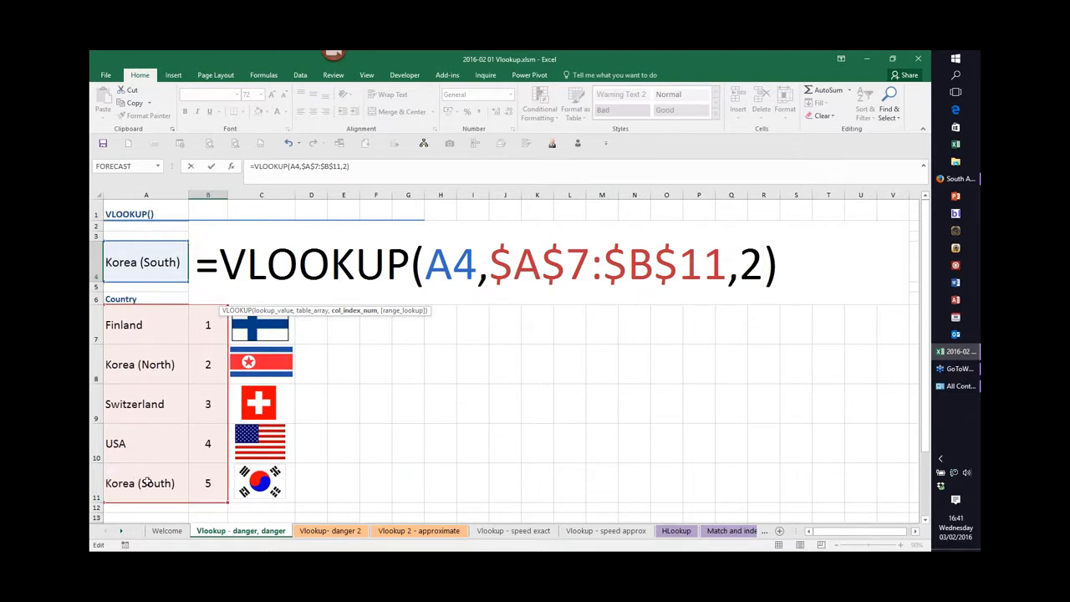
pyautogui.click(153, 327)
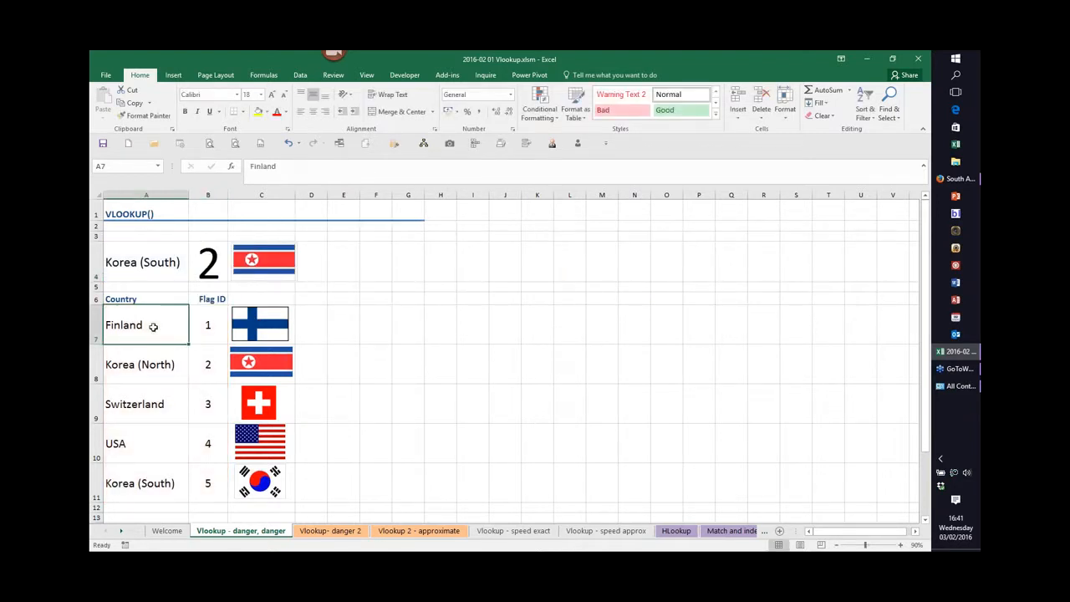
# Try sorting the country table A to Z, review B4's formula, and undo the sort.
pyautogui.rightClick(152, 325)
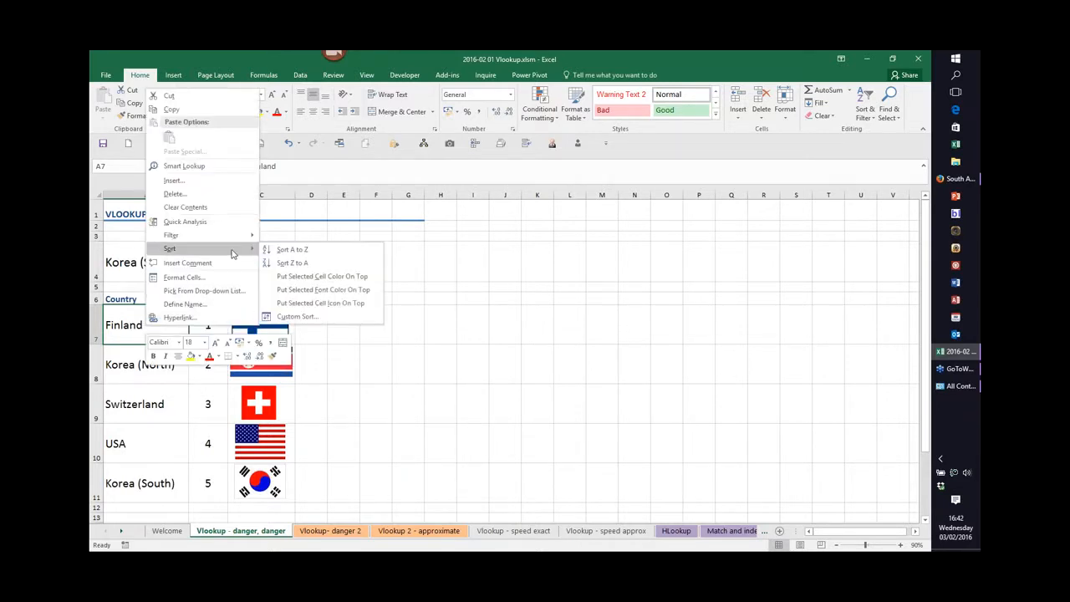
pyautogui.click(289, 250)
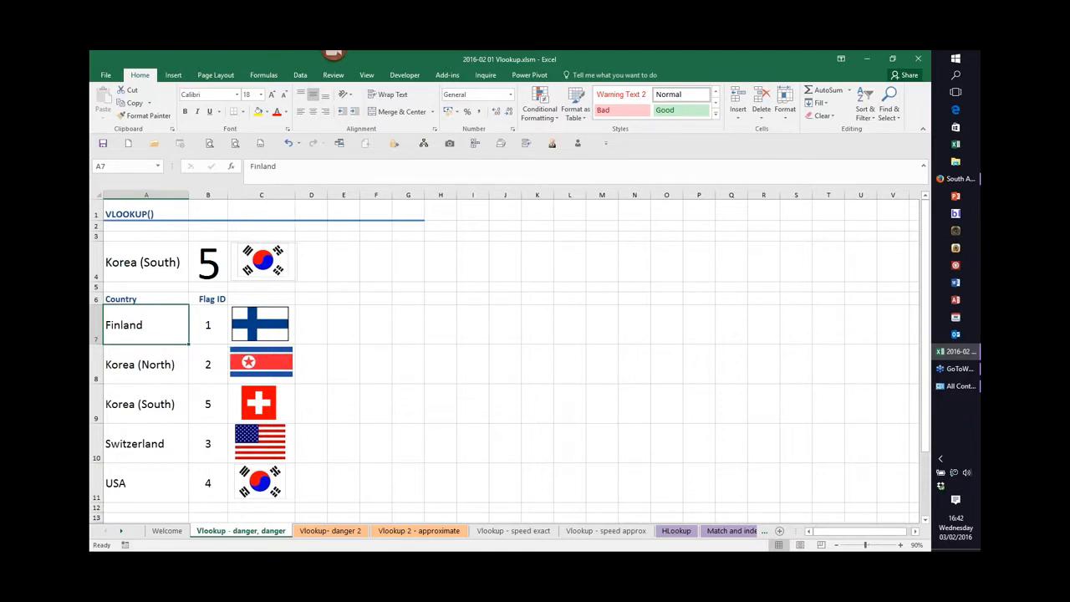
pyautogui.doubleClick(209, 265)
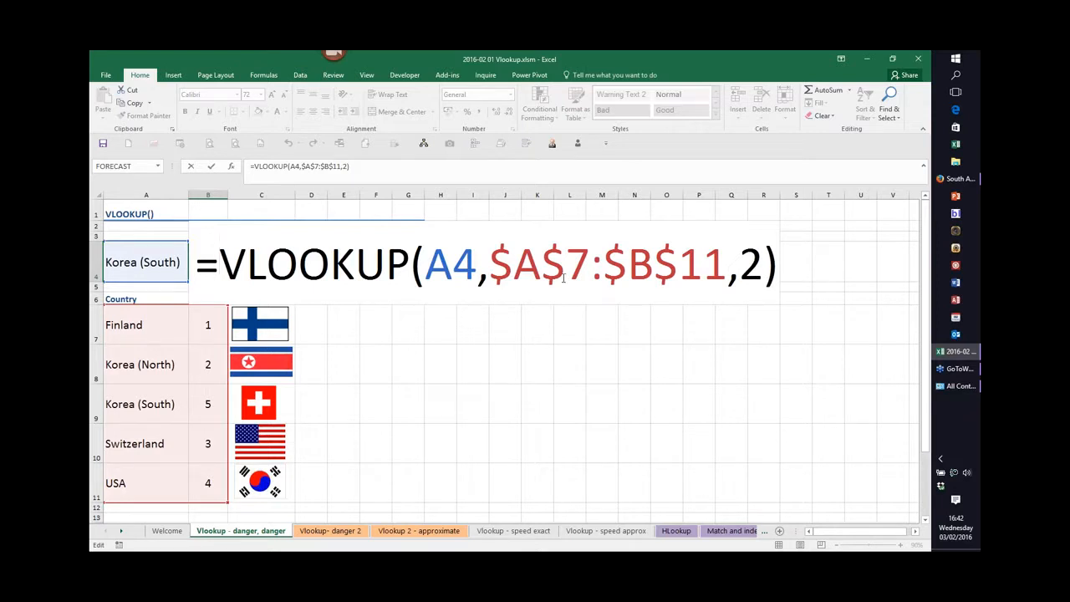
pyautogui.press('Escape')
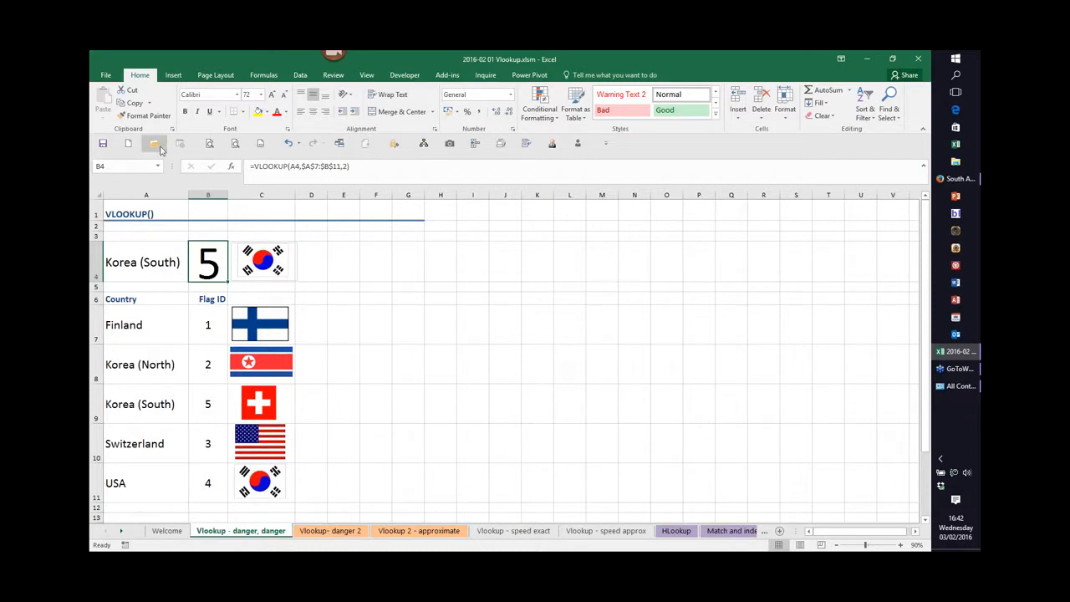
pyautogui.click(288, 144)
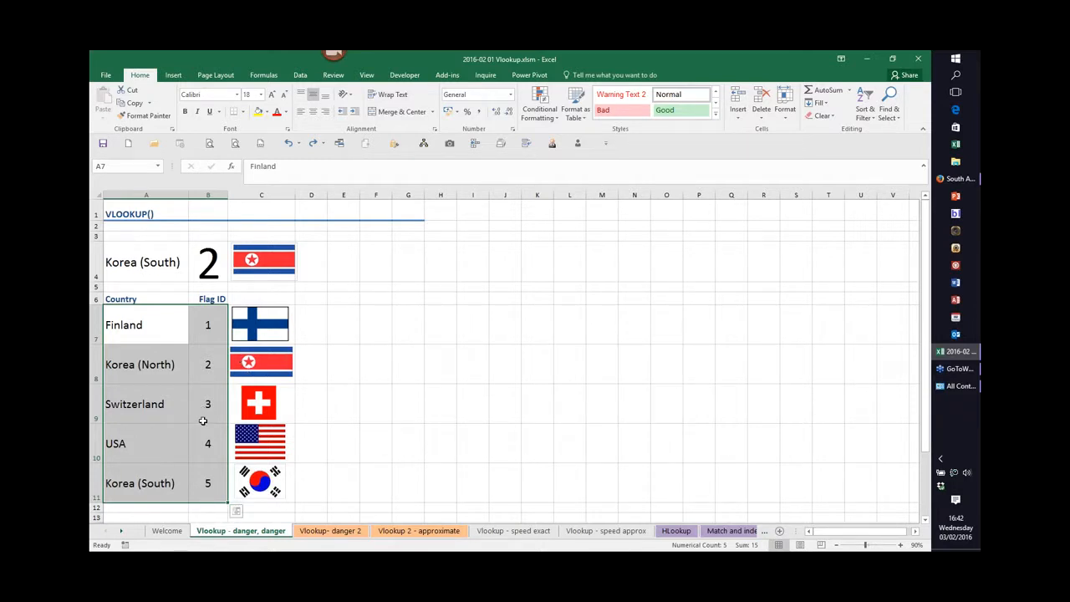
# Open the 'Vlookup- danger 2' sheet and inspect the VLOOKUP formula in the Category cell C6.
pyautogui.click(325, 532)
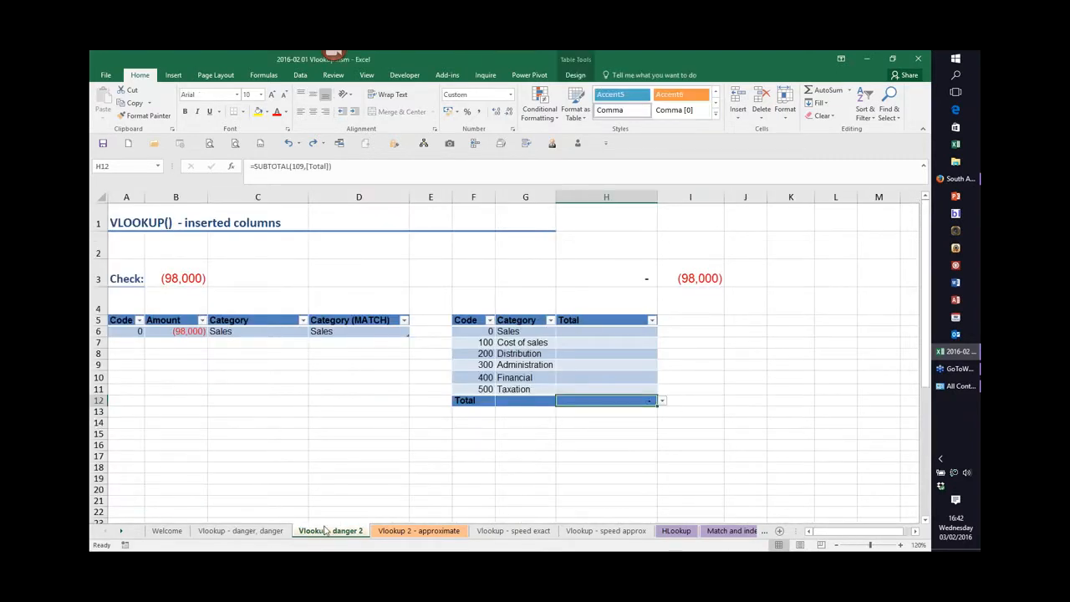
pyautogui.doubleClick(243, 332)
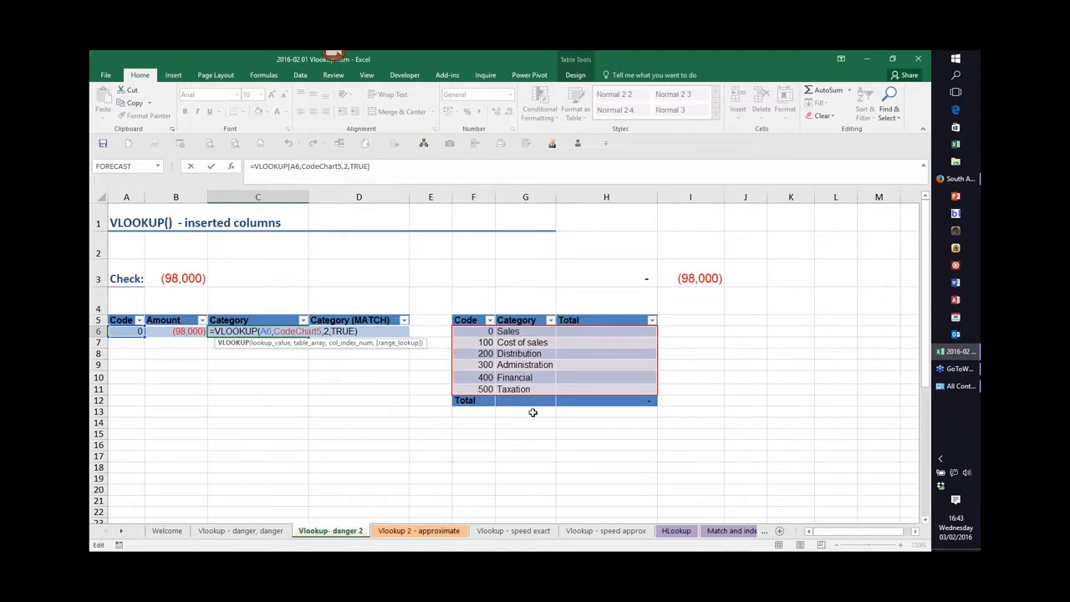
pyautogui.press('Return')
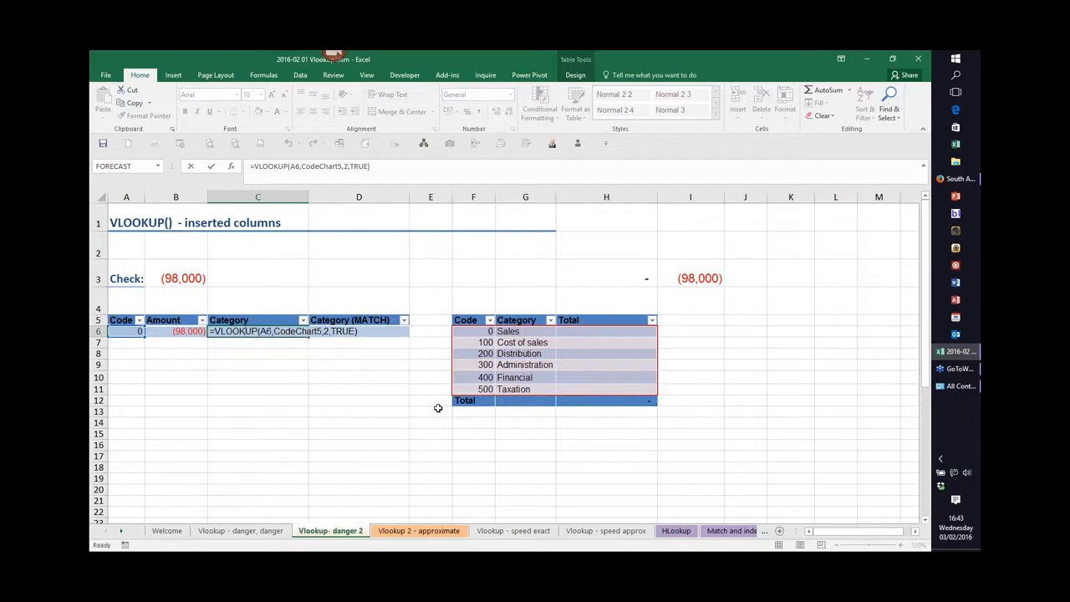
# Insert a new blank column inside the code table between Code and Category, then select D6's INDEX/MATCH formula.
pyautogui.click(525, 196)
pyautogui.rightClick(525, 197)
pyautogui.click(572, 283)
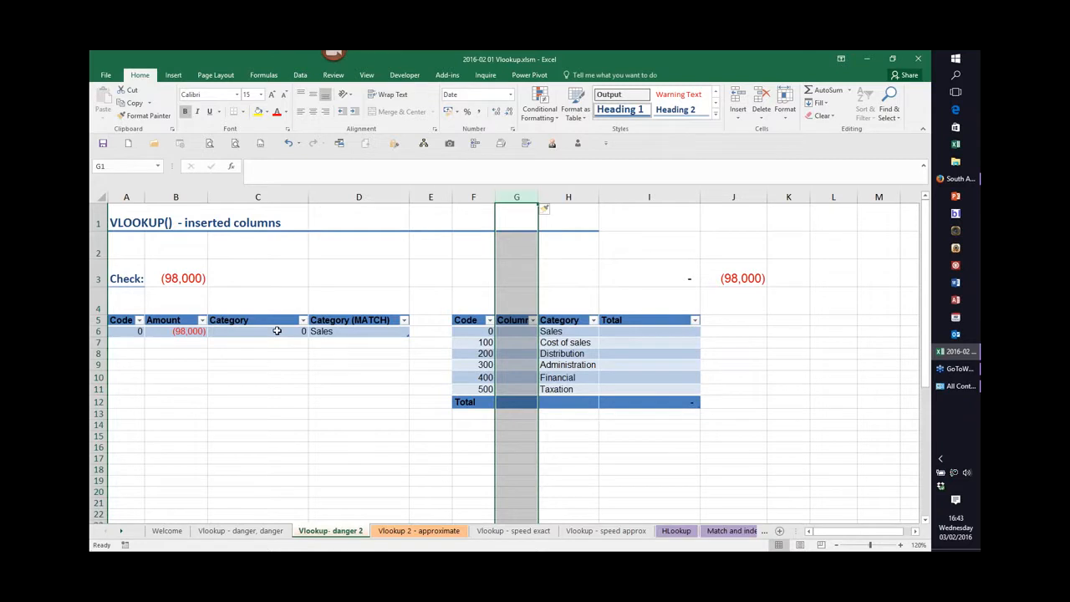
pyautogui.click(331, 332)
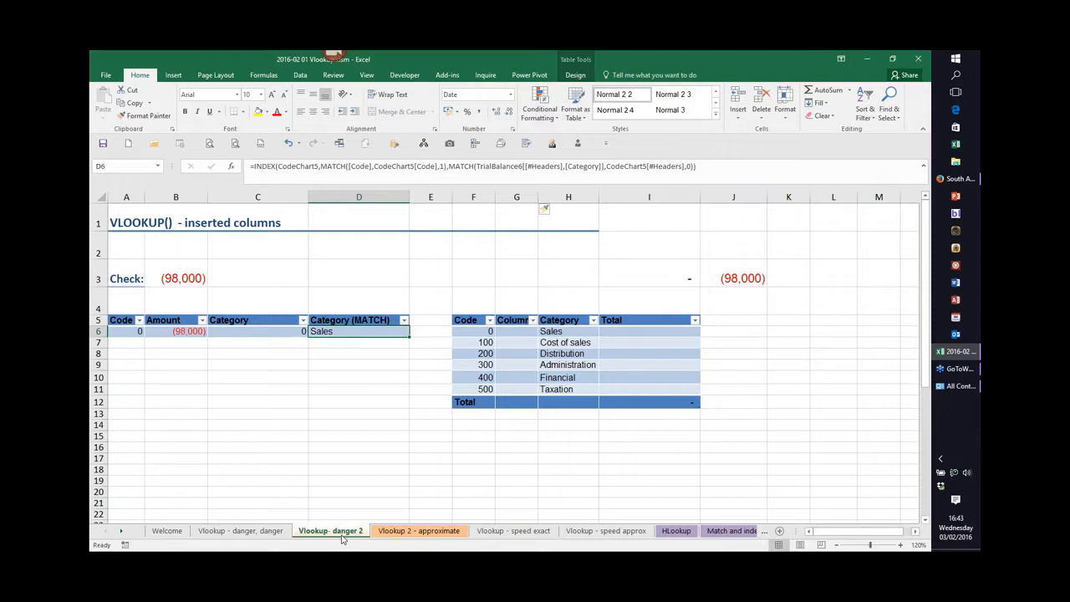
# On the 'Vlookup 2 - approximate' sheet, set C6's VLOOKUP range_lookup argument to FALSE.
pyautogui.click(416, 532)
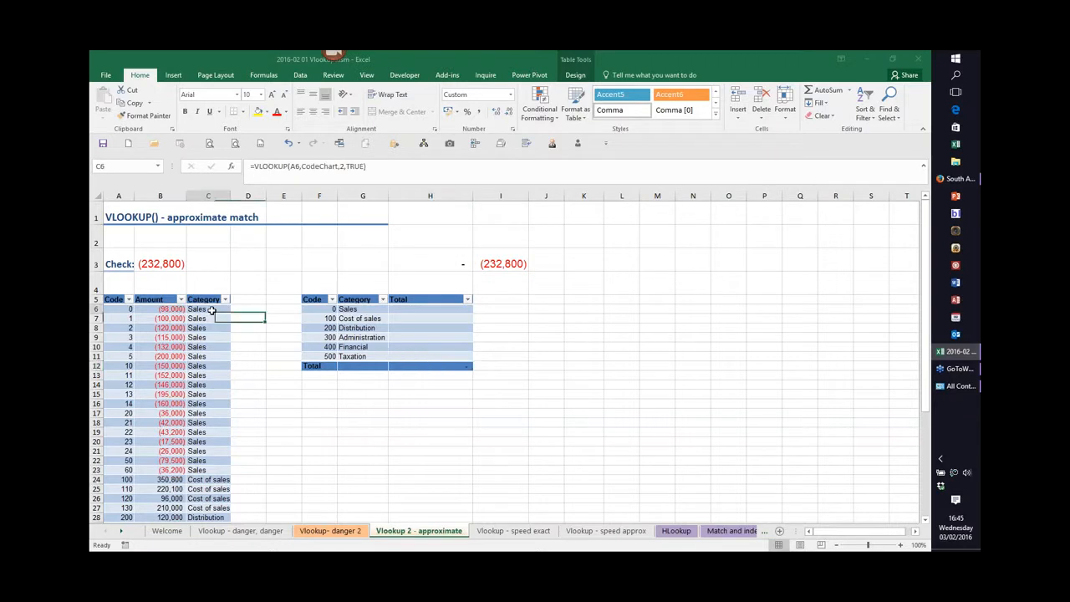
pyautogui.doubleClick(211, 310)
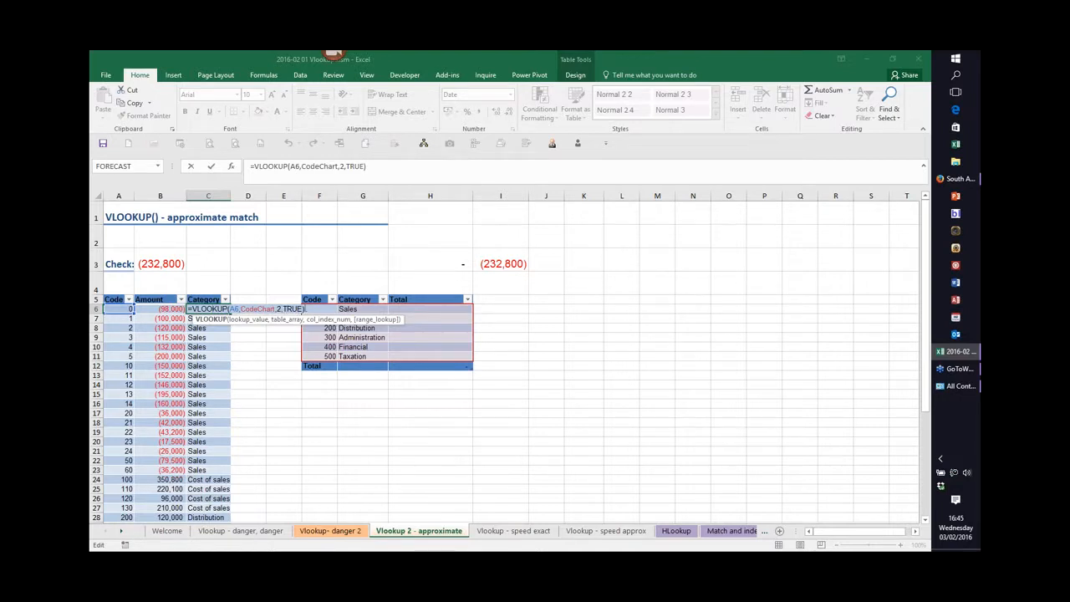
pyautogui.click(293, 309)
pyautogui.press('BackSpace')
pyautogui.press('BackSpace')
pyautogui.press('BackSpace')
pyautogui.press('BackSpace')
pyautogui.press('BackSpace')
pyautogui.write(',FA')
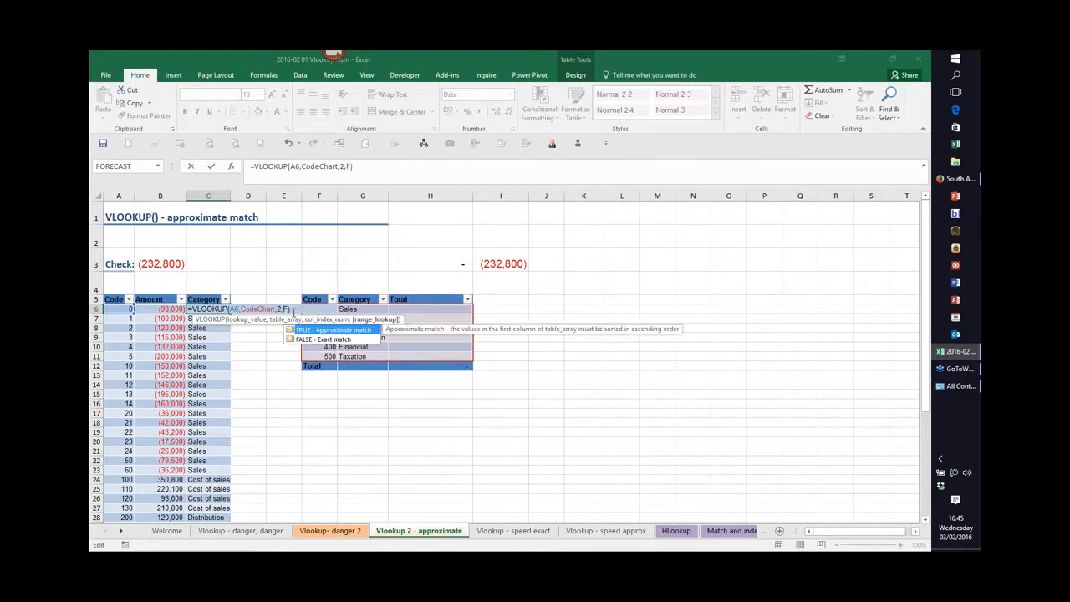
pyautogui.write('LSE')
pyautogui.click(311, 339)
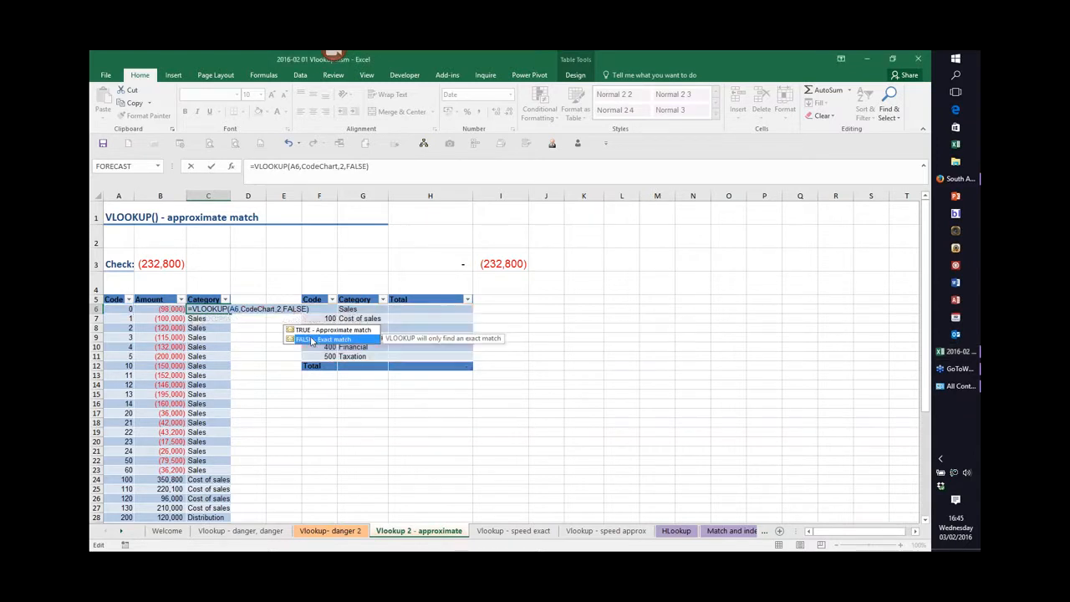
pyautogui.press('Return')
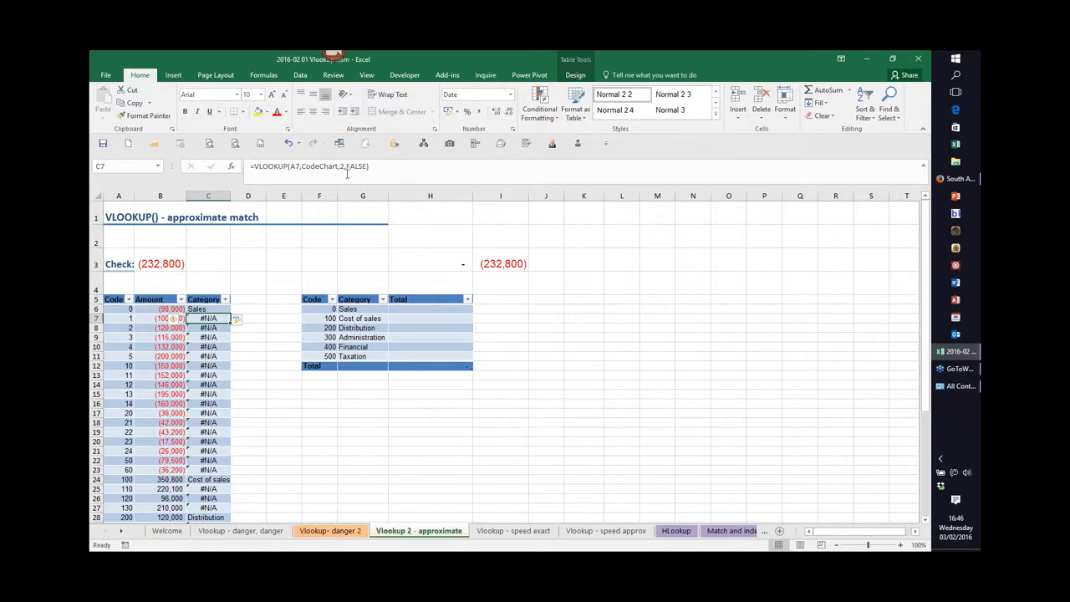
# Set the Category column's VLOOKUP range_lookup argument back to TRUE.
pyautogui.moveTo(346, 166); pyautogui.dragTo(366, 168)
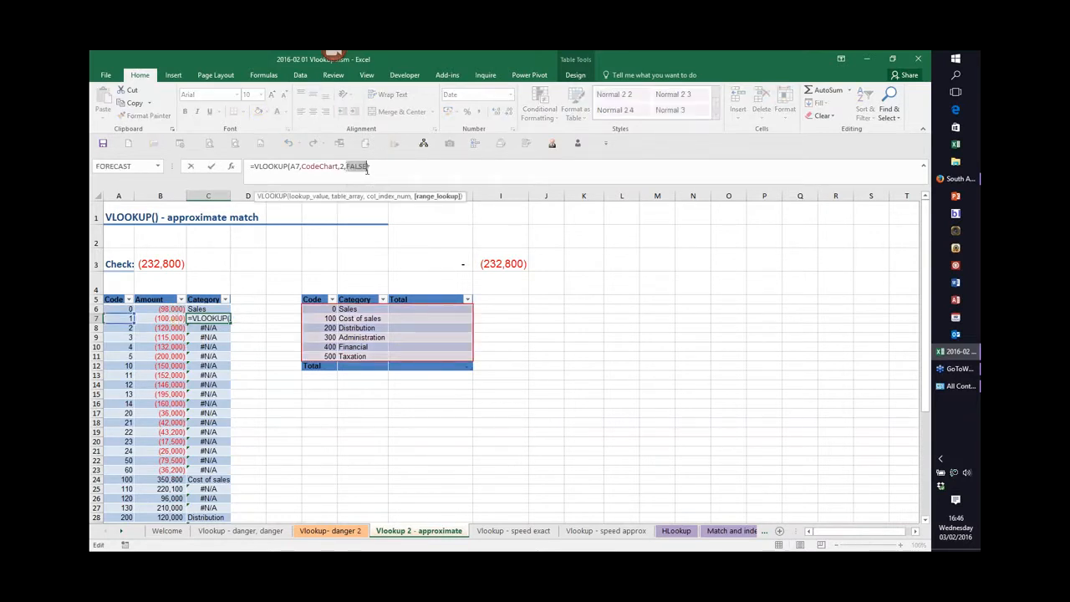
pyautogui.write('true')
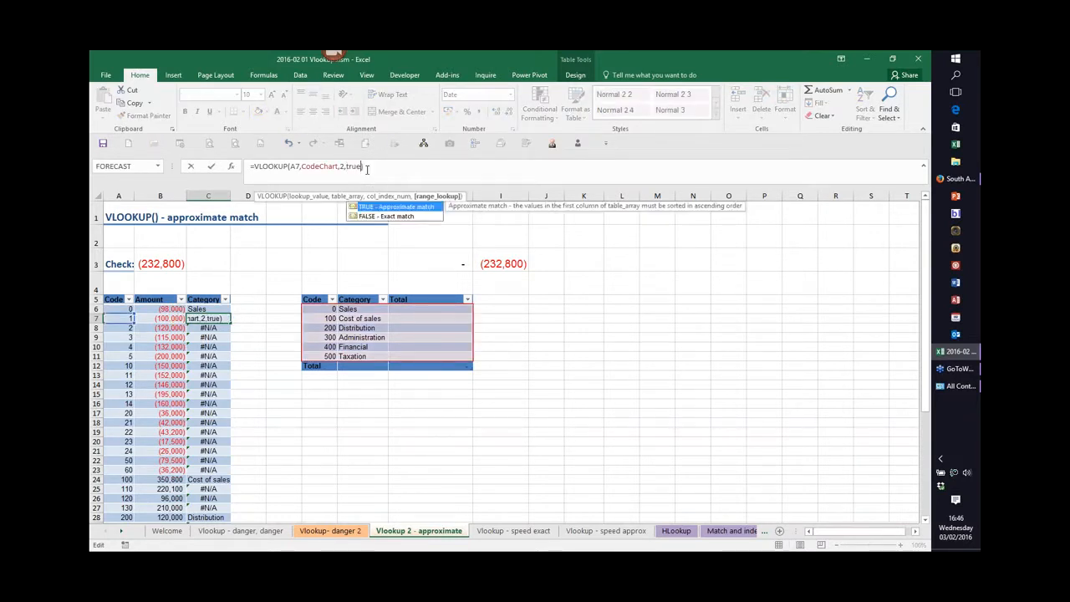
pyautogui.press('Return')
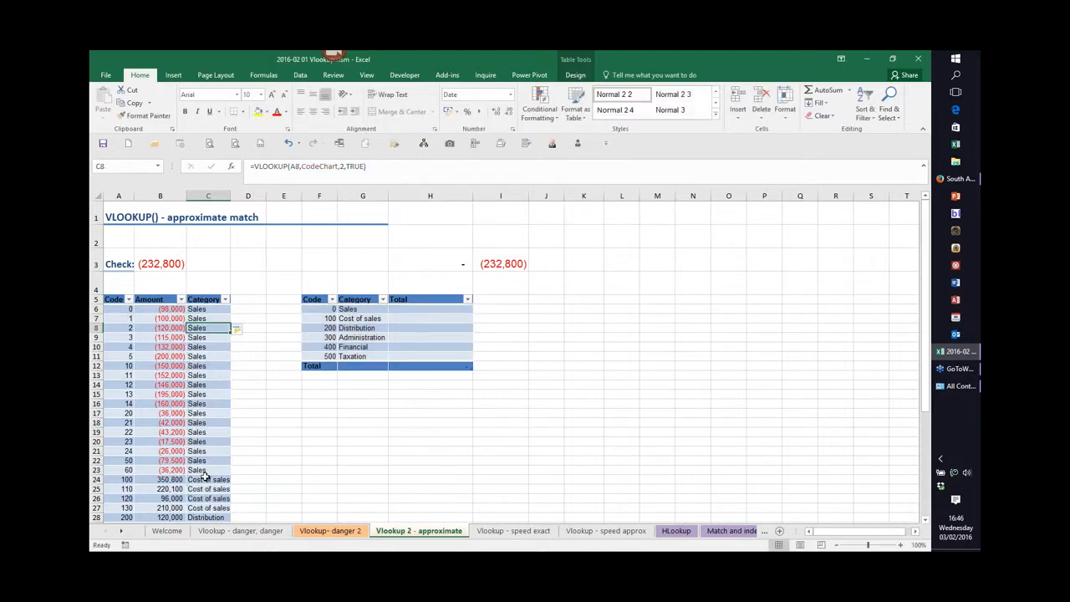
# Start a SUMIFS formula in H6 of the code table's Total column with TrialBalance[Amount] as the sum range.
pyautogui.click(201, 309)
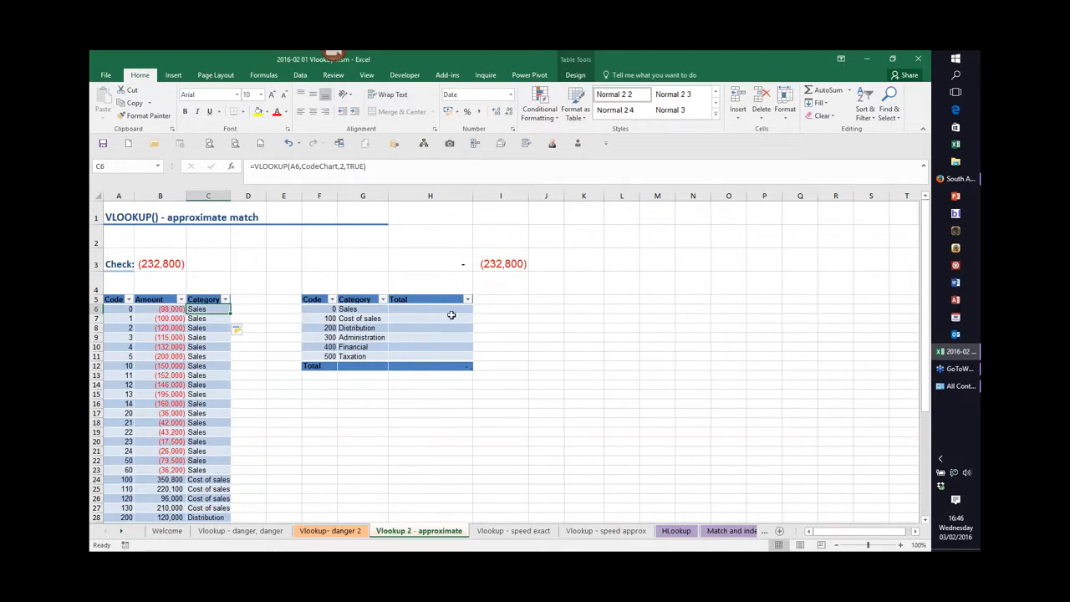
pyautogui.click(407, 308)
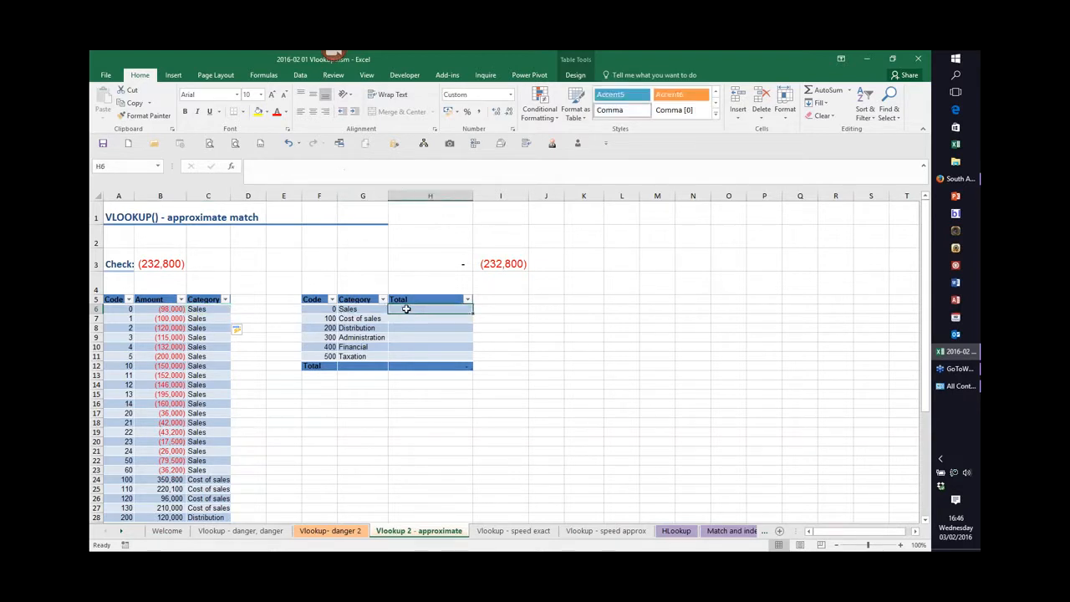
pyautogui.write('=sumifs')
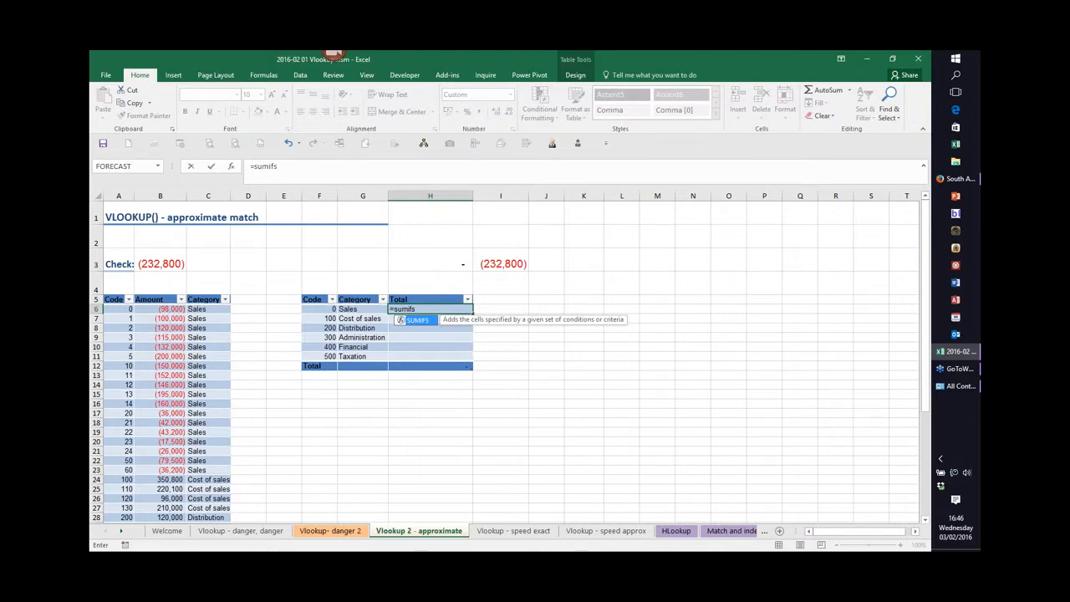
pyautogui.write('(')
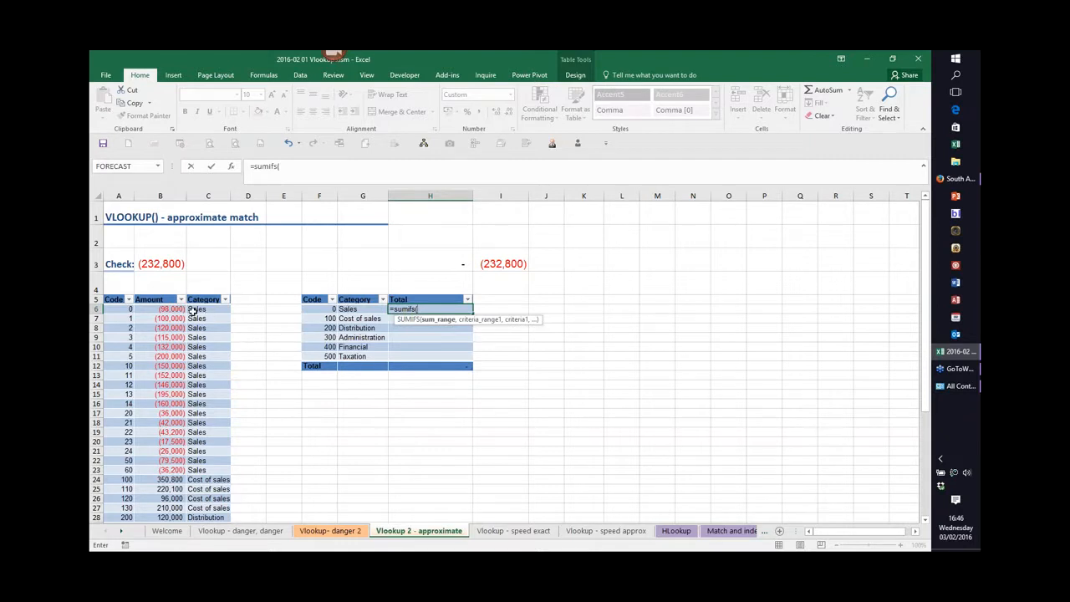
pyautogui.click(166, 310)
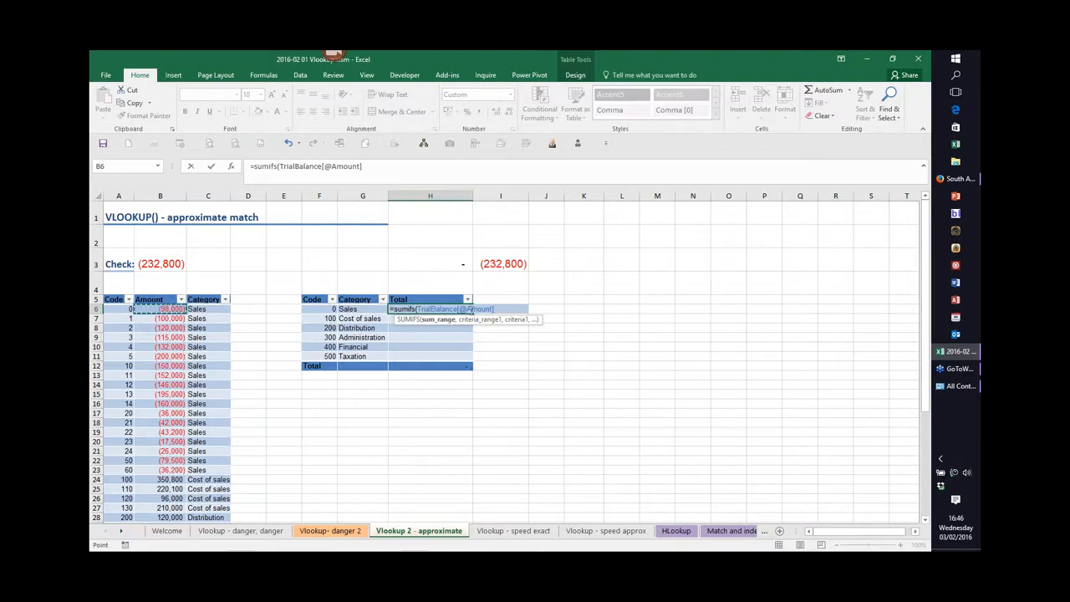
pyautogui.press('F2')
pyautogui.press('Left')
pyautogui.press('Left')
pyautogui.press('Left')
pyautogui.press('Left')
pyautogui.press('Left')
pyautogui.press('Left')
pyautogui.press('Left')
pyautogui.press('BackSpace')
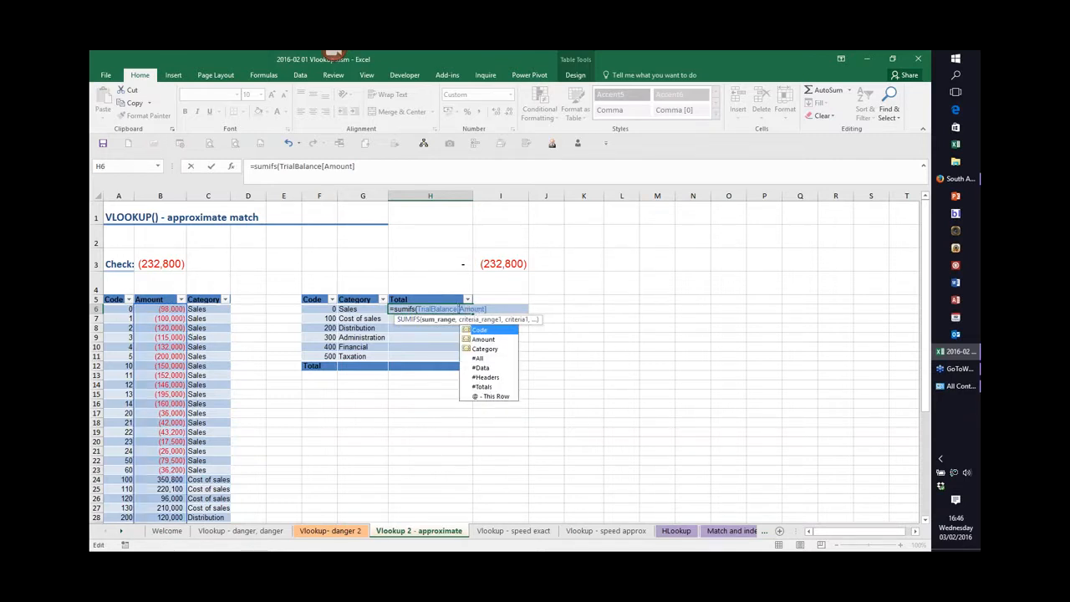
pyautogui.click(487, 308)
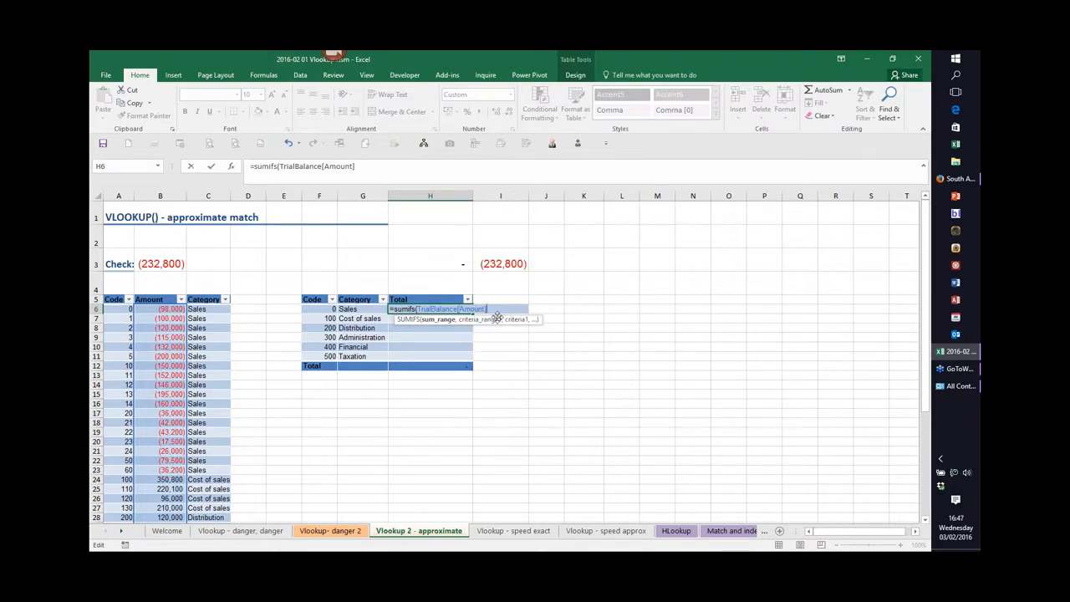
pyautogui.write(',')
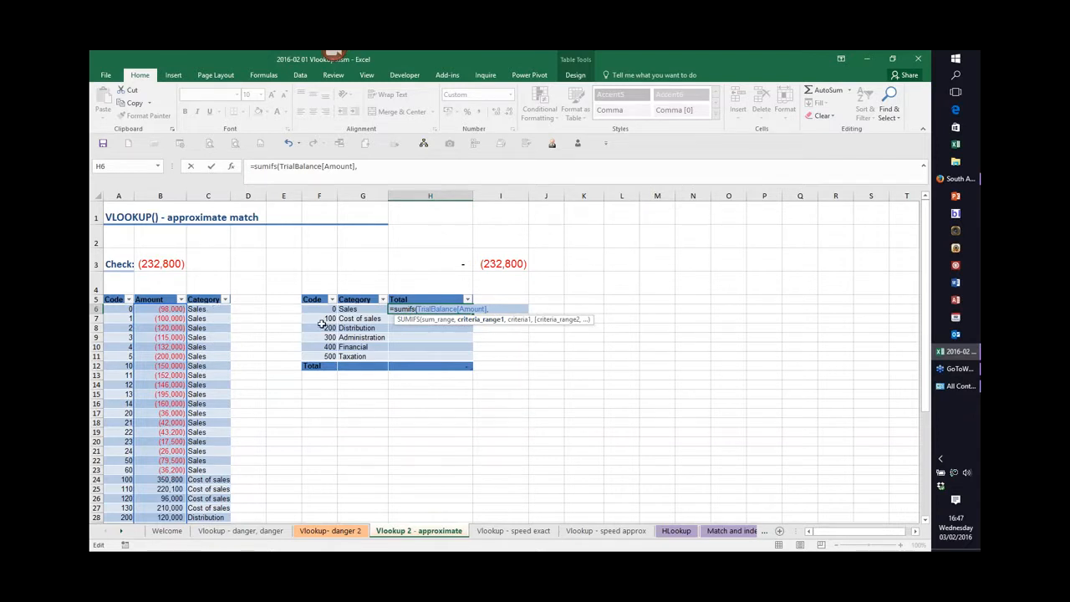
pyautogui.write('tr')
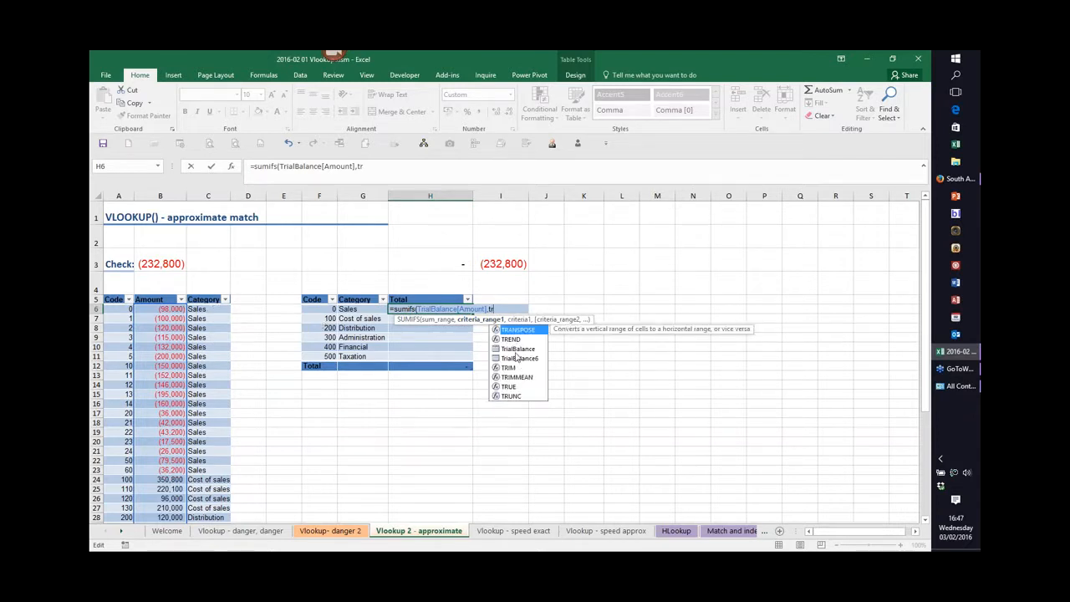
pyautogui.doubleClick(516, 352)
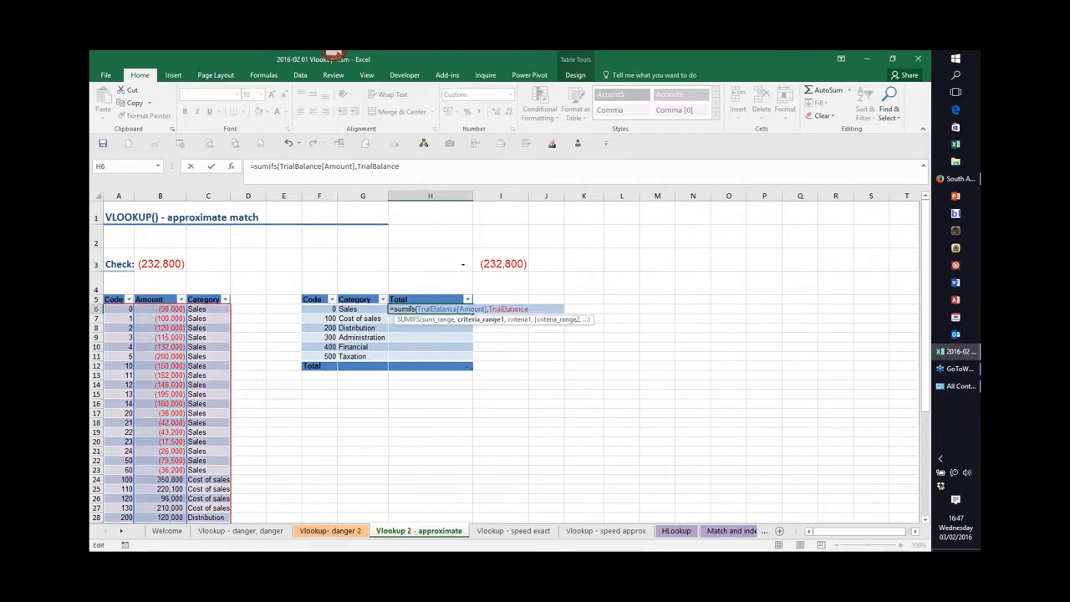
pyautogui.write('[')
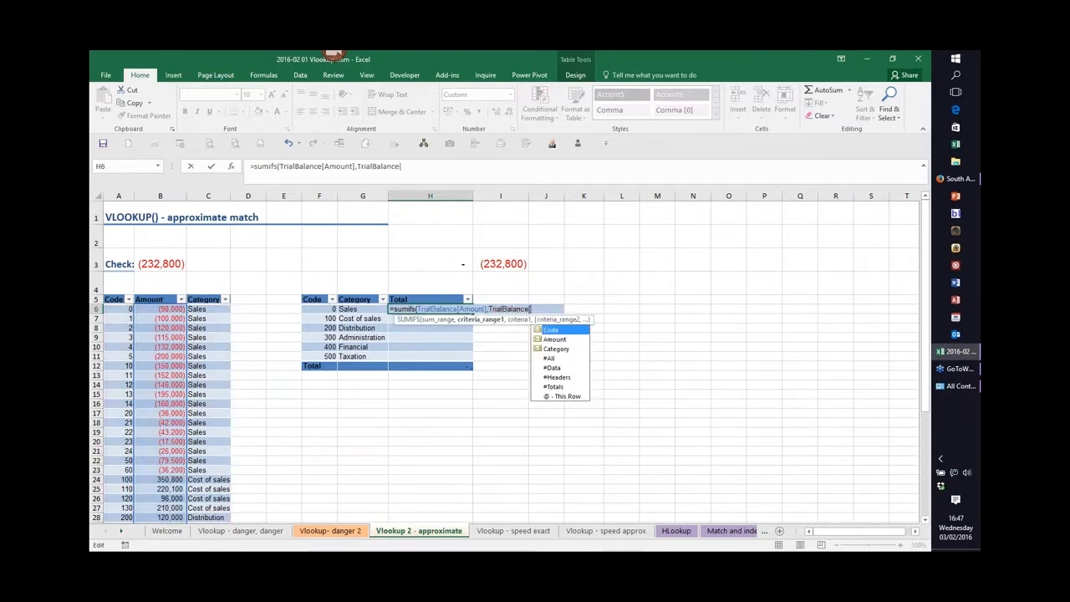
pyautogui.doubleClick(556, 349)
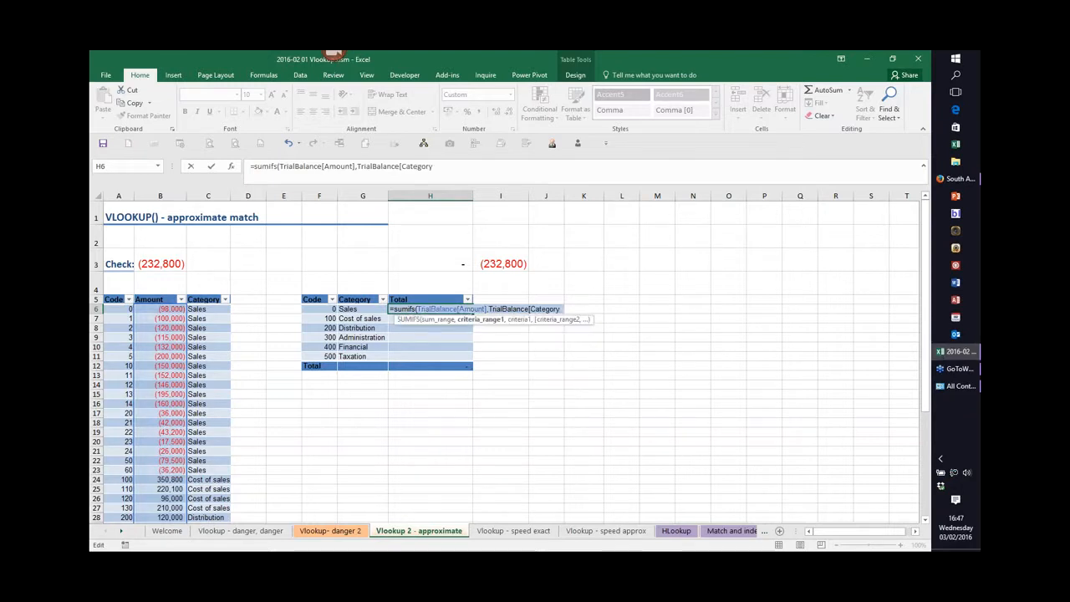
pyautogui.write(']')
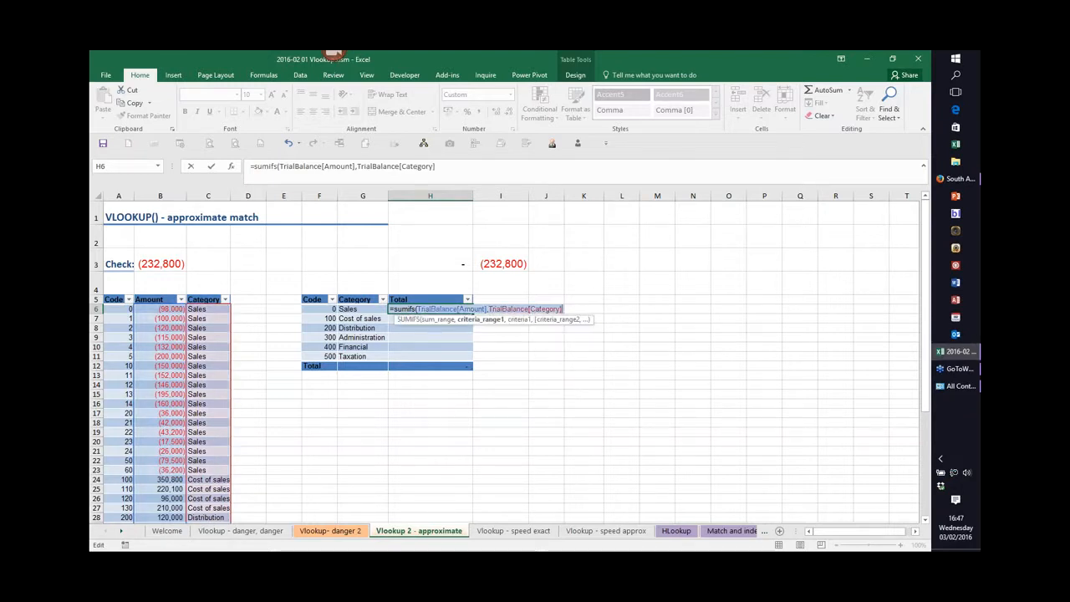
pyautogui.write(',')
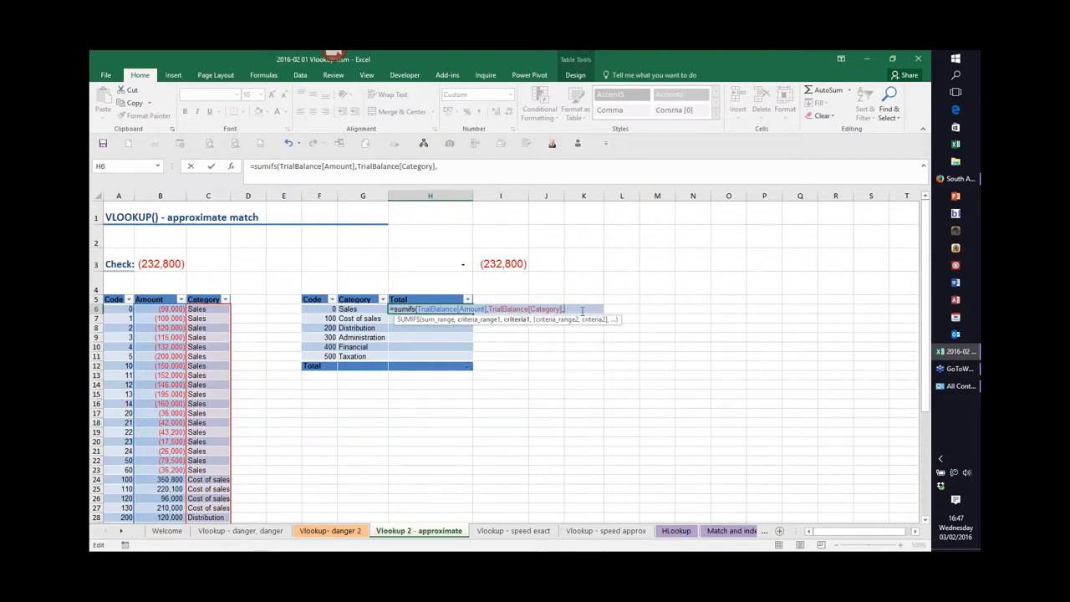
pyautogui.click(353, 308)
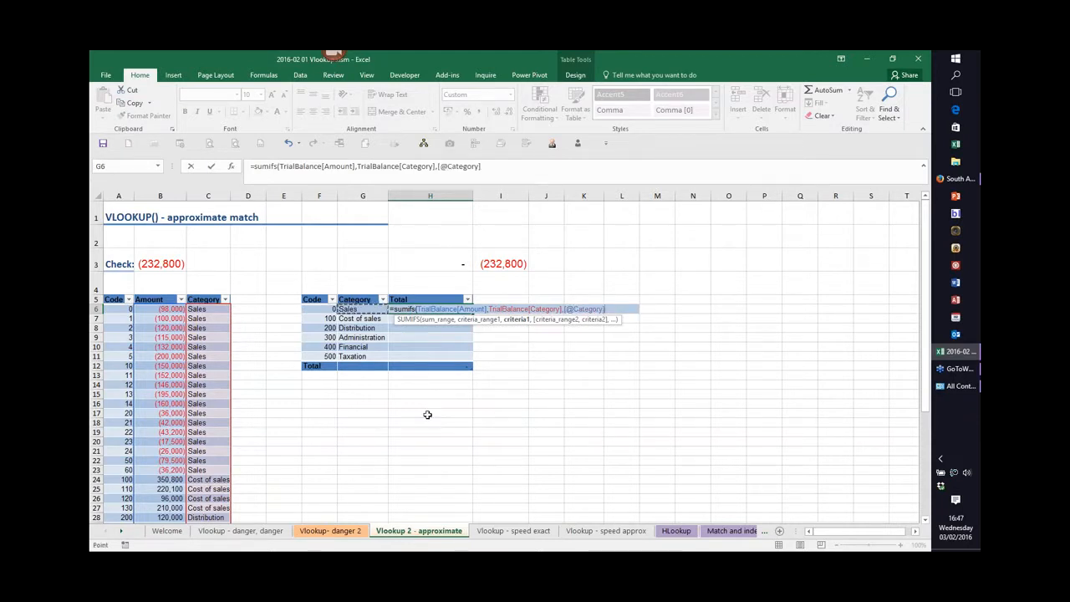
pyautogui.write(')')
pyautogui.press('Return')
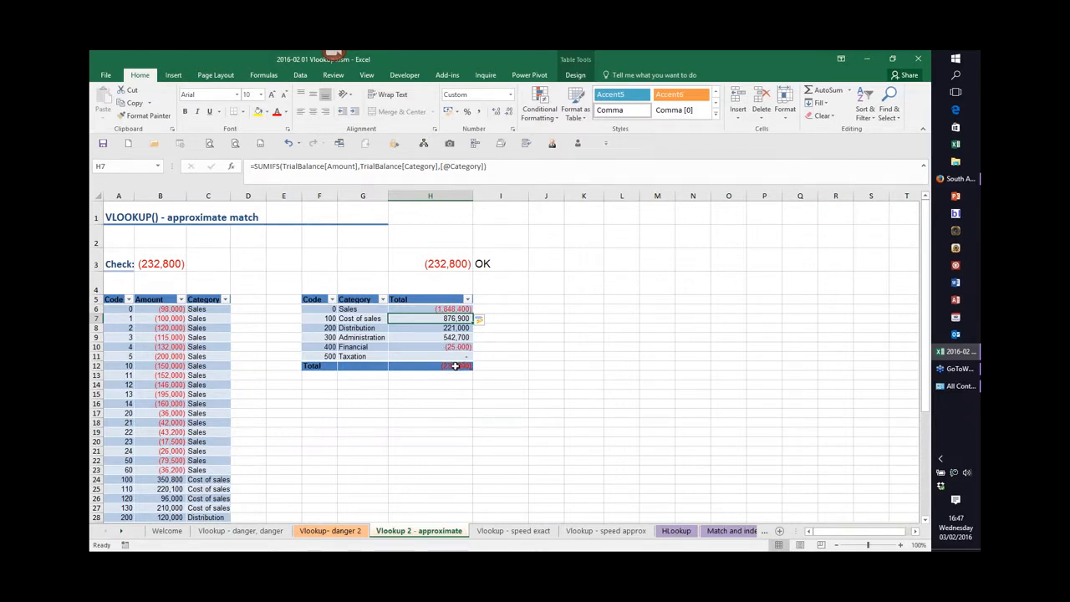
# Review the check total formulas in B3 and H3.
pyautogui.click(151, 263)
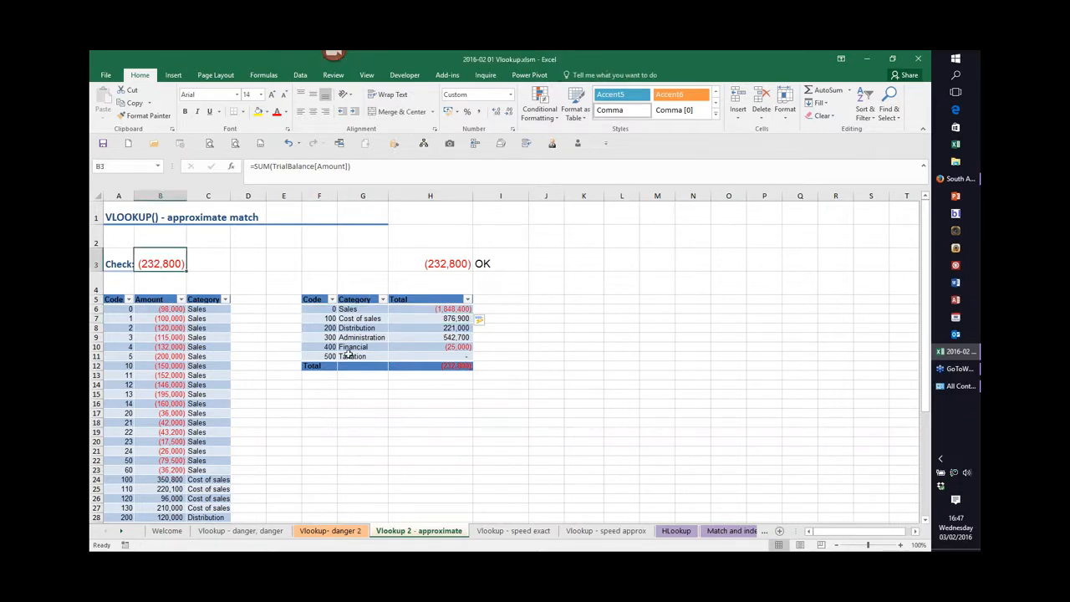
pyautogui.click(456, 266)
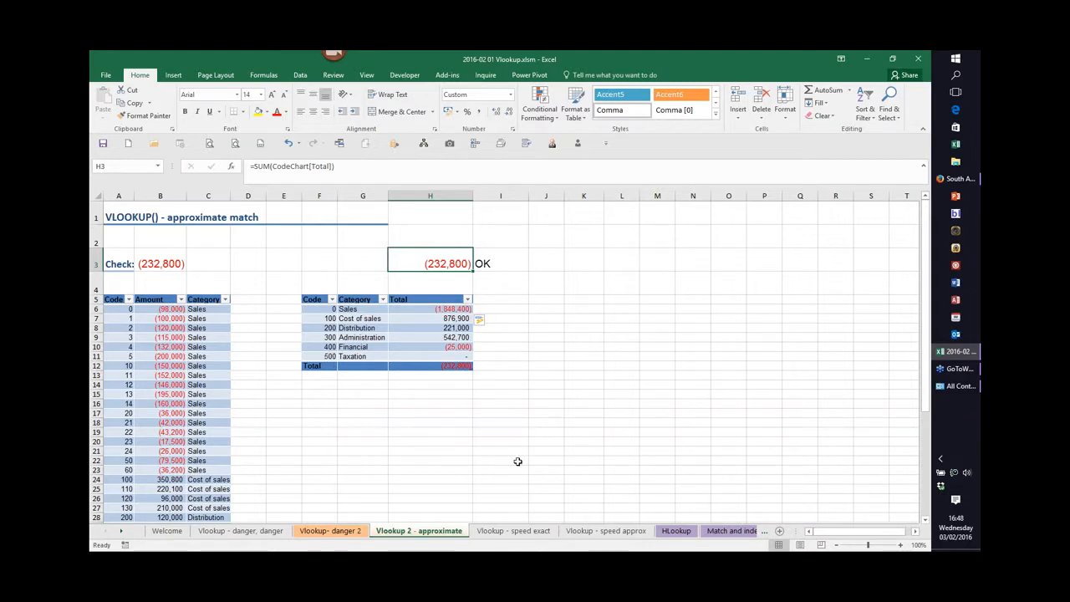
# Open the 'Vlookup - speed exact' sheet and examine the Value formula in B2 and the lookup results in column J.
pyautogui.click(513, 536)
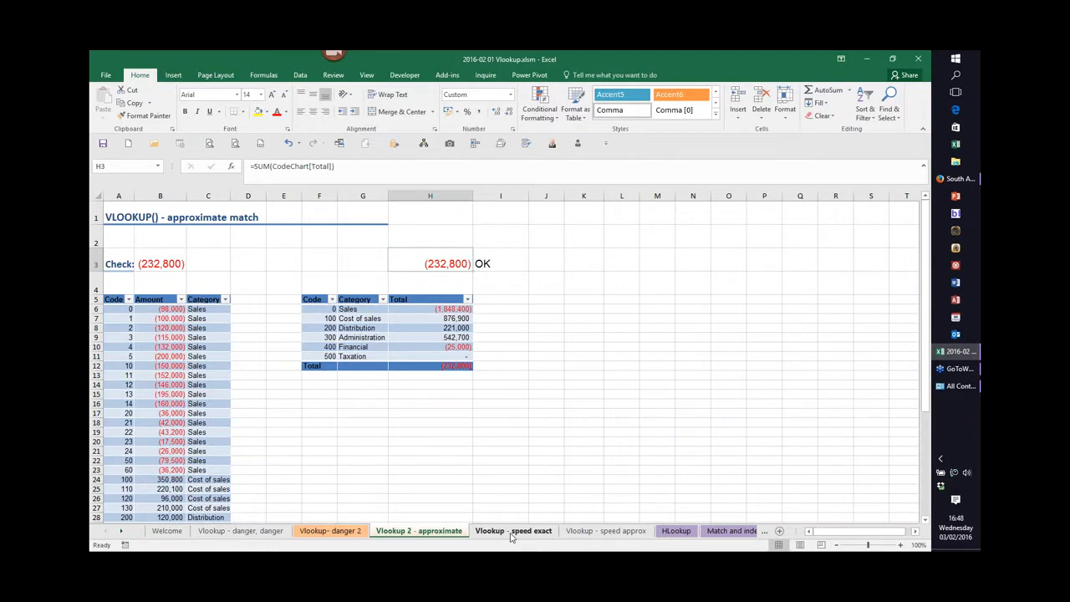
pyautogui.click(512, 533)
pyautogui.hotkey('ctrl', 'Home')
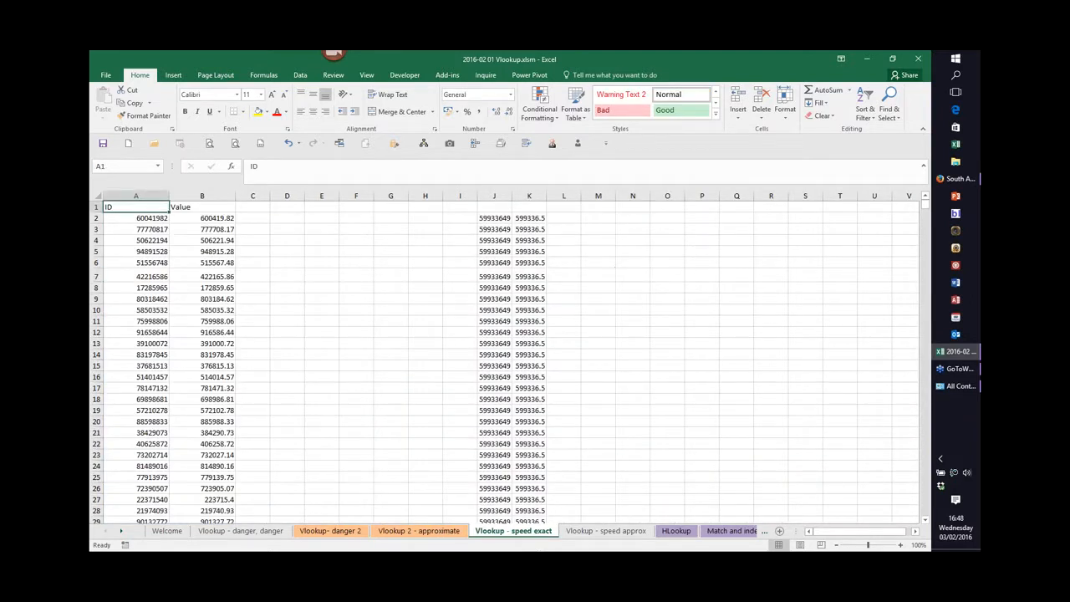
pyautogui.click(224, 218)
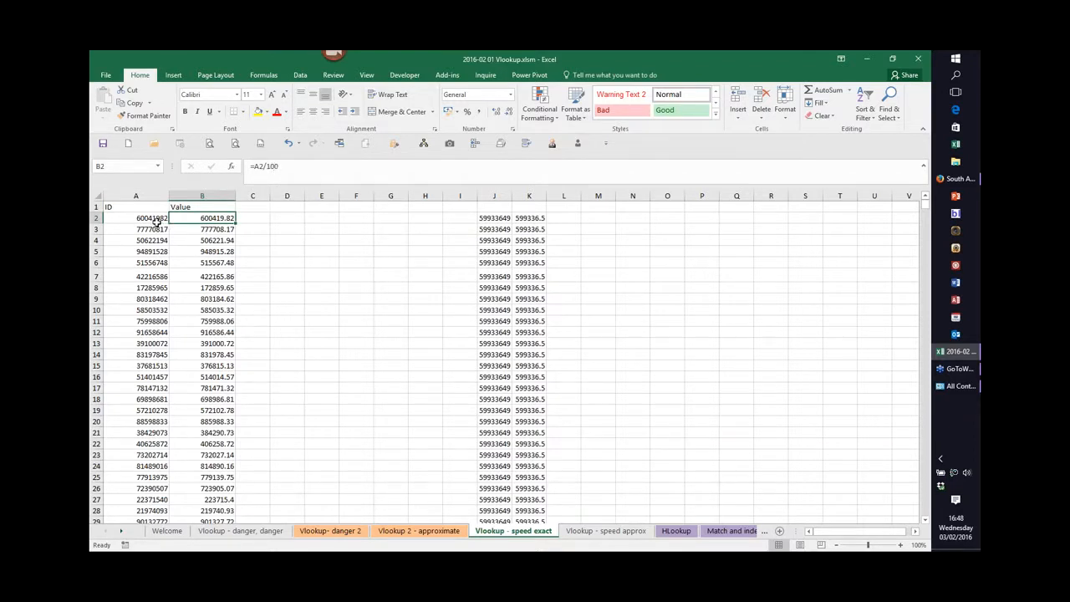
pyautogui.click(494, 219)
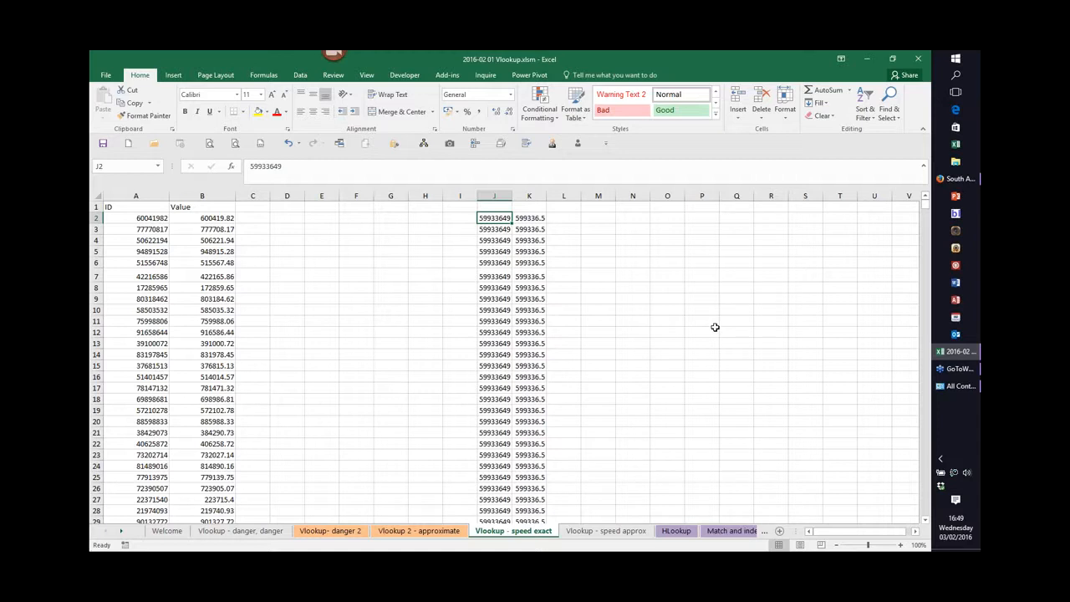
pyautogui.hotkey('ctrl', 'Down')
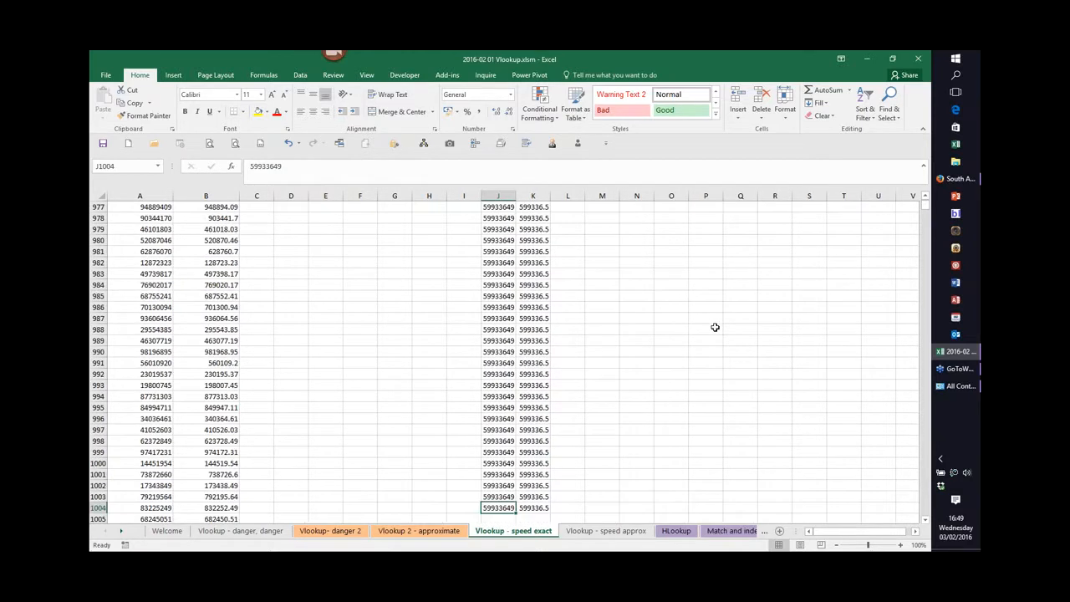
pyautogui.hotkey('ctrl', 'Up')
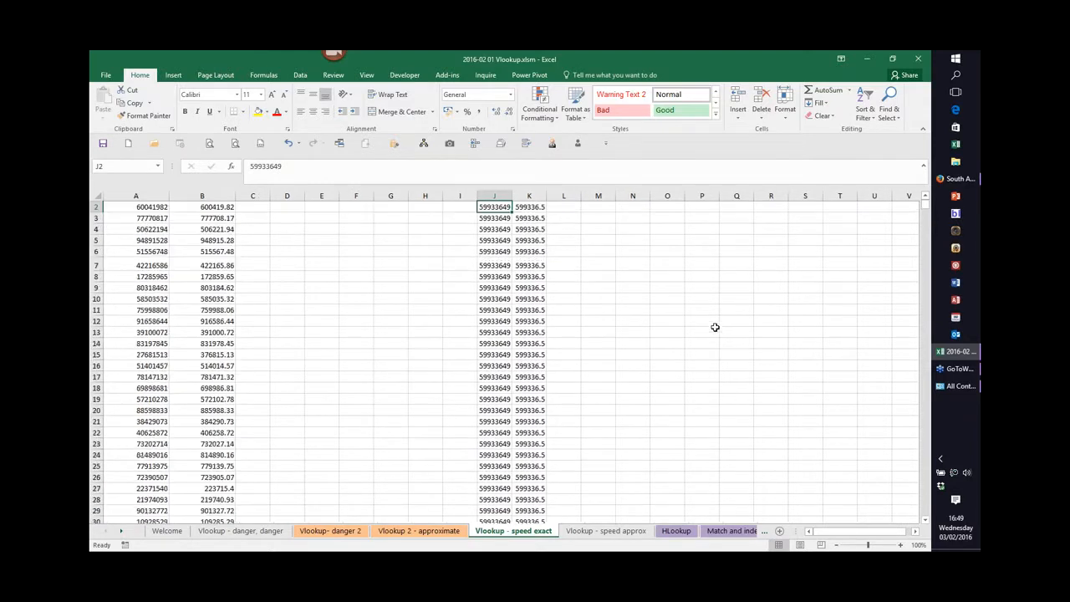
pyautogui.hotkey('ctrl', 'Up')
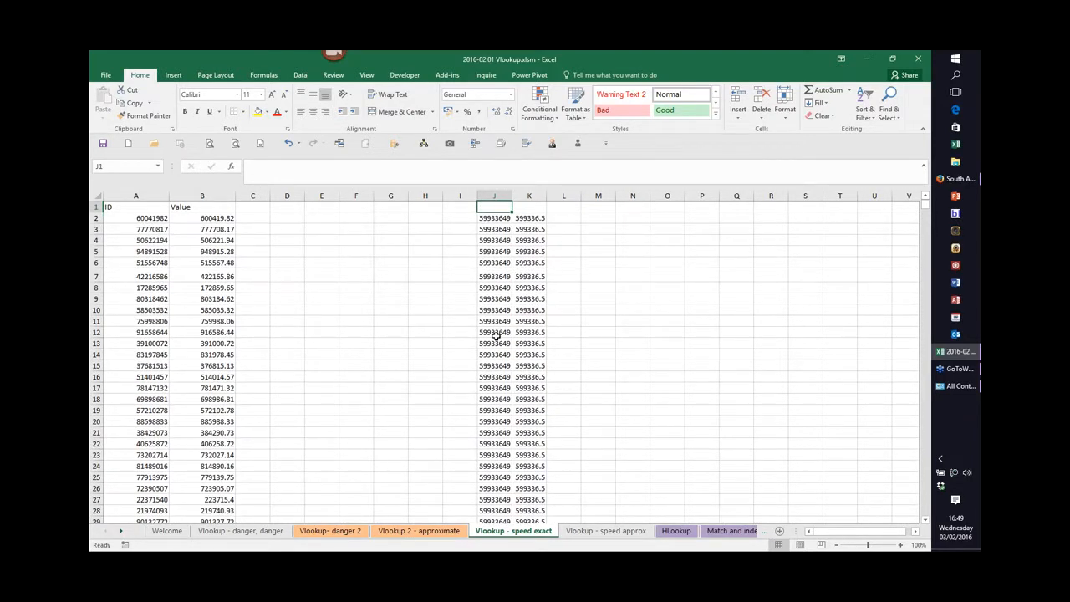
# Change the ID in A2 of the 'Vlookup - speed exact' sheet to 60041983 and recalculate the workbook.
pyautogui.click(149, 223)
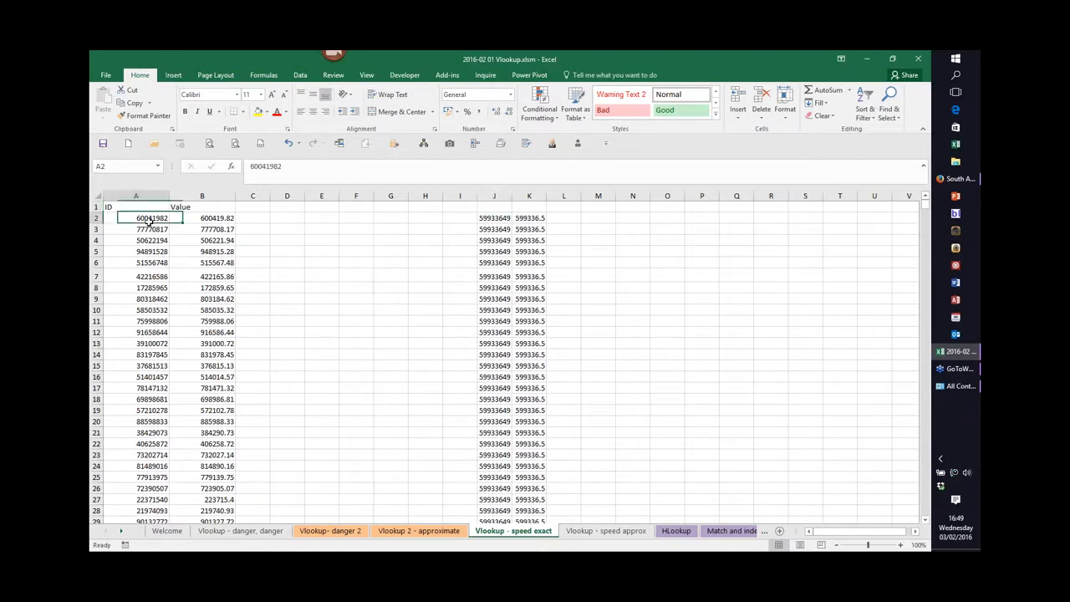
pyautogui.click(282, 166)
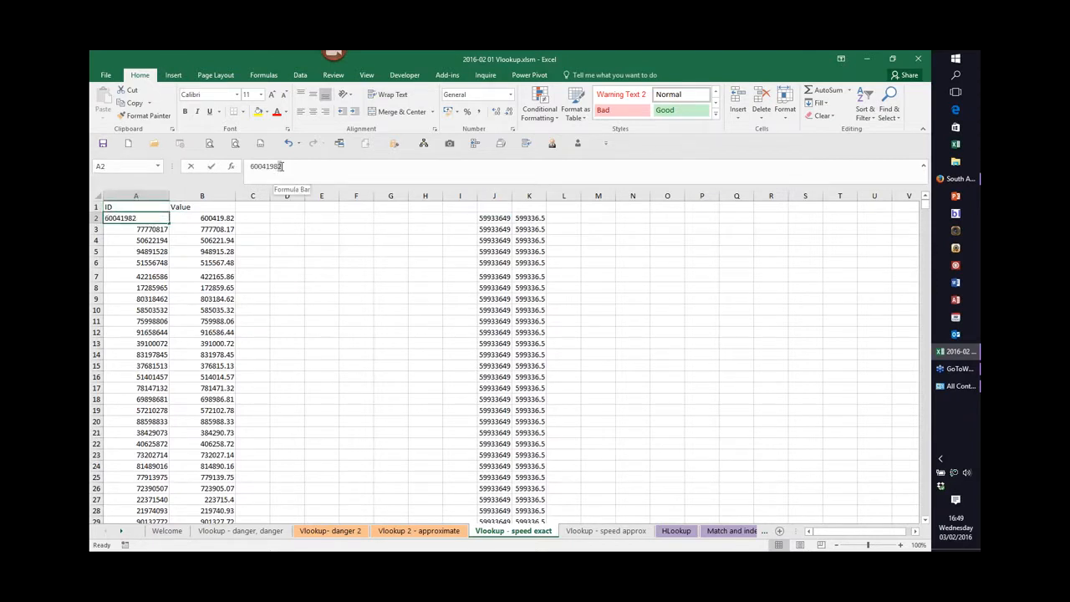
pyautogui.write('3')
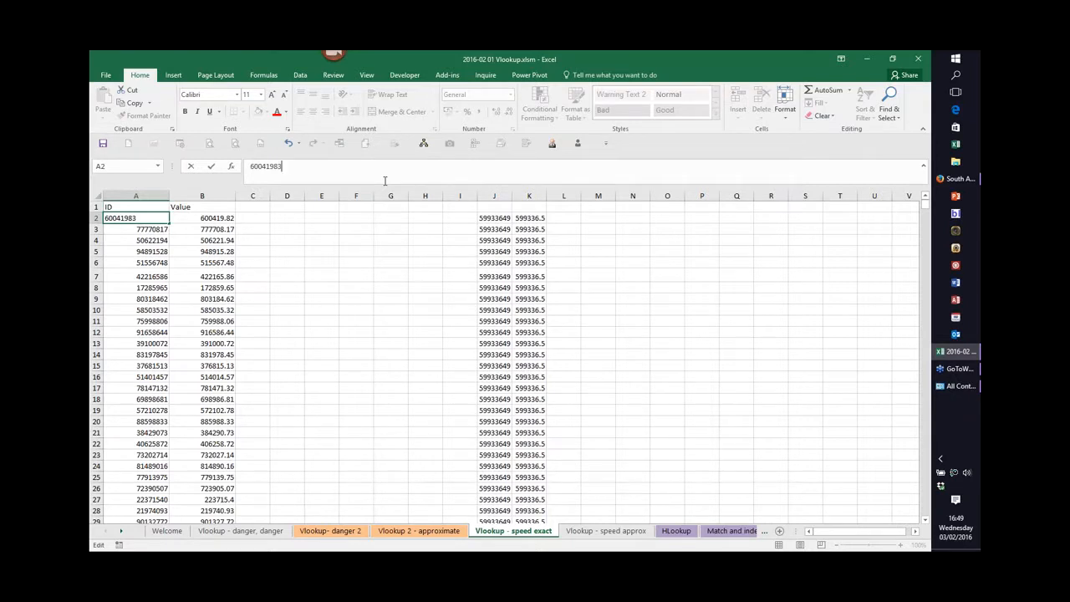
pyautogui.press('Return')
pyautogui.press('Return')
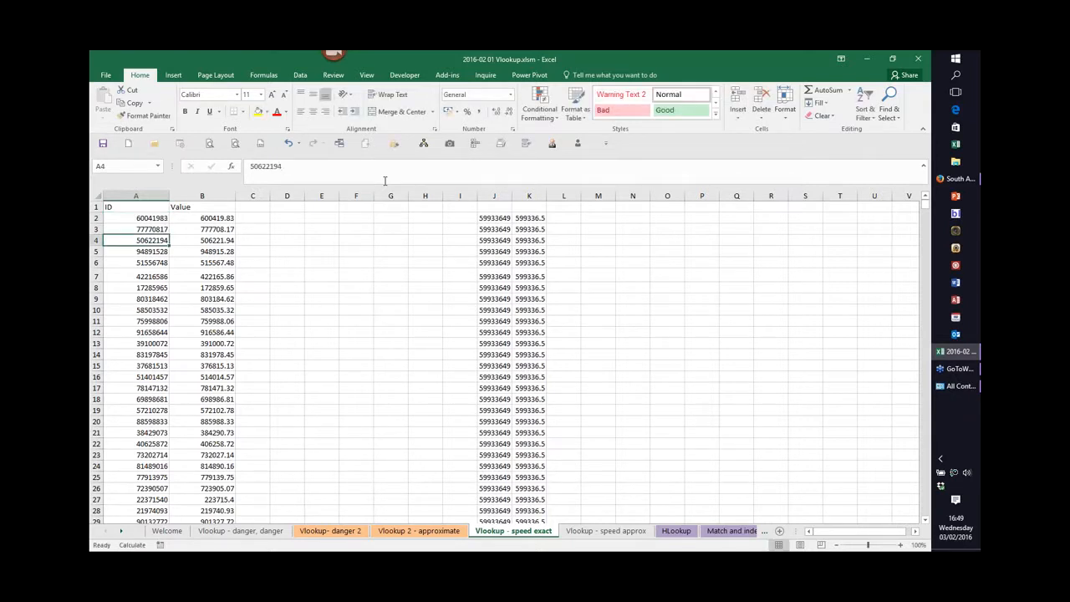
pyautogui.press('F9')
# Compare the VLOOKUP formulas in K2 on the 'Vlookup - speed exact' and 'Vlookup - speed approx' sheets.
pyautogui.click(601, 532)
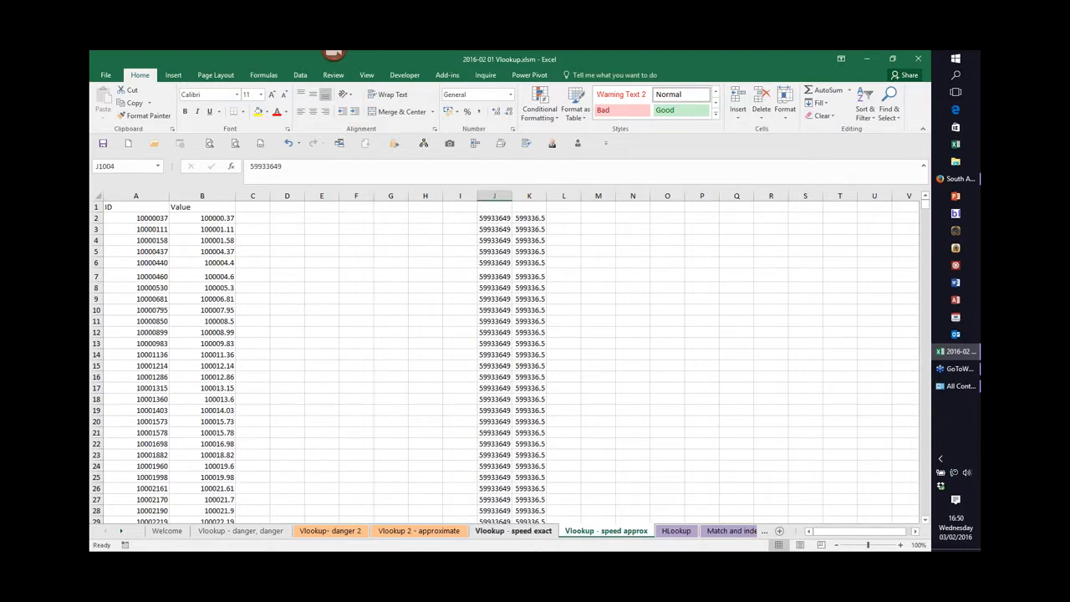
pyautogui.click(524, 532)
pyautogui.click(537, 220)
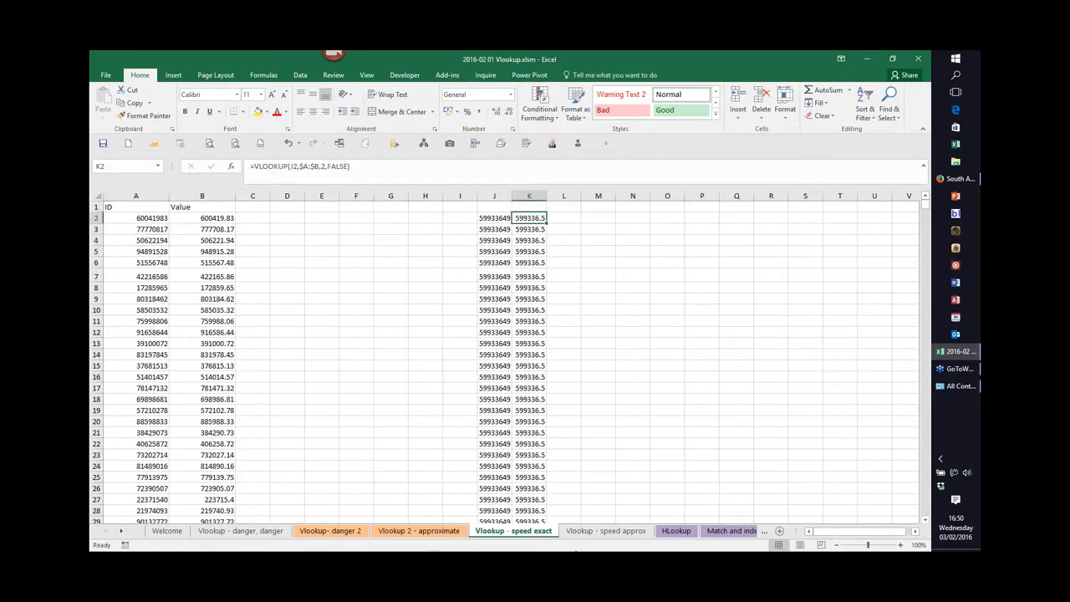
pyautogui.click(588, 531)
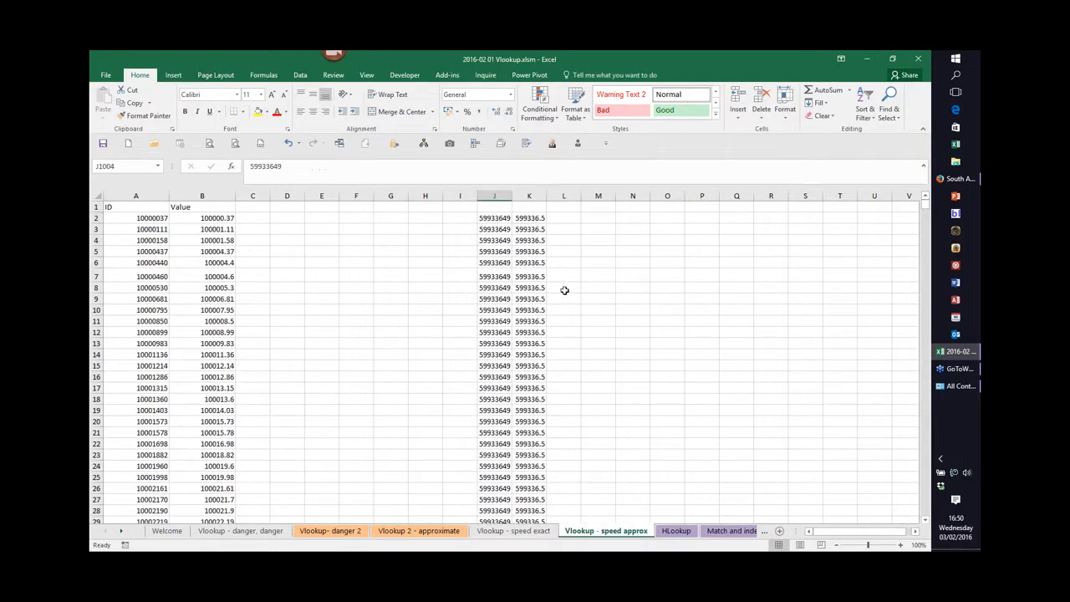
pyautogui.click(531, 218)
pyautogui.press('F2')
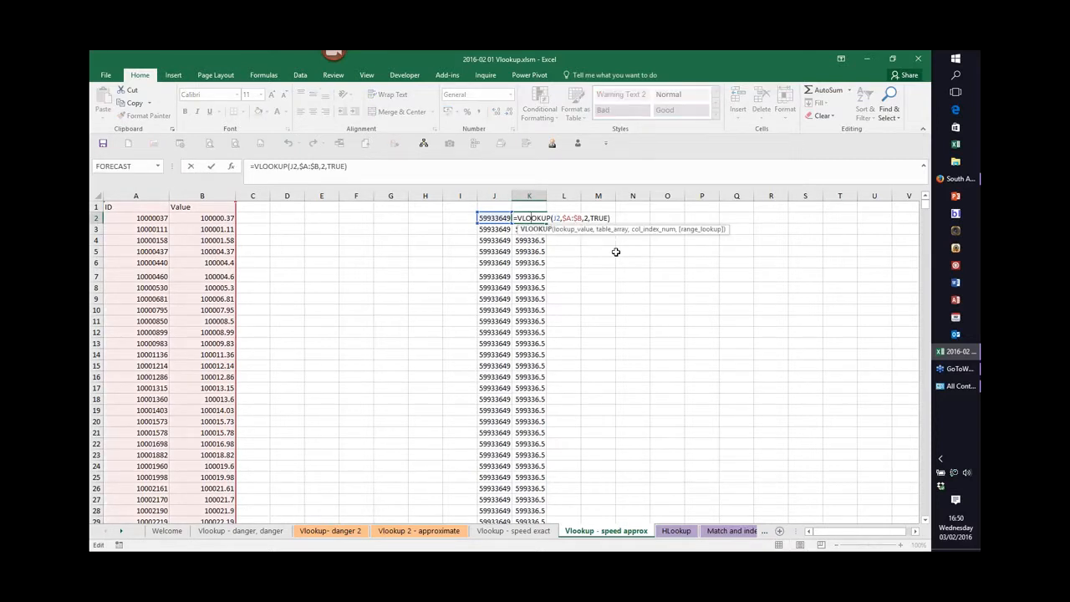
pyautogui.press('Escape')
# Change the ID in A2 of the 'Vlookup - speed approx' sheet to 10000038.
pyautogui.click(147, 219)
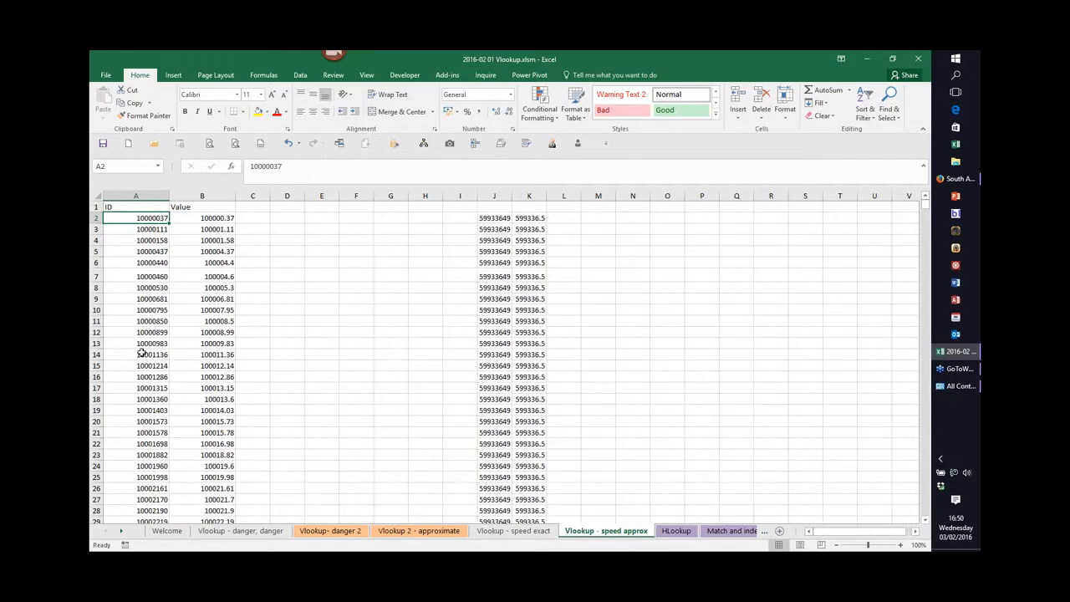
pyautogui.click(280, 165)
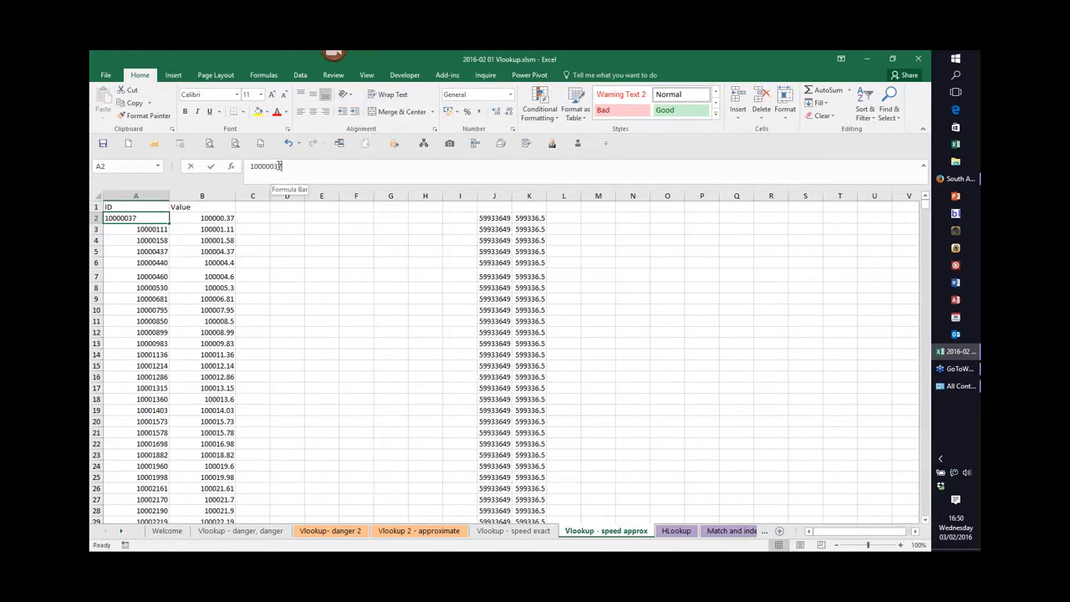
pyautogui.press('BackSpace')
pyautogui.write('8')
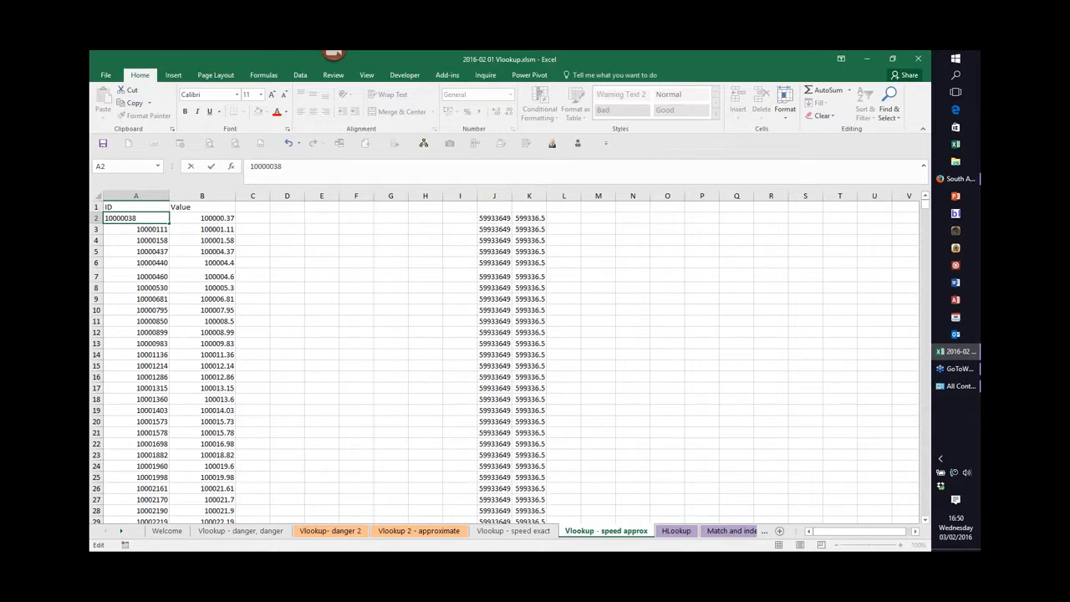
pyautogui.press('Return')
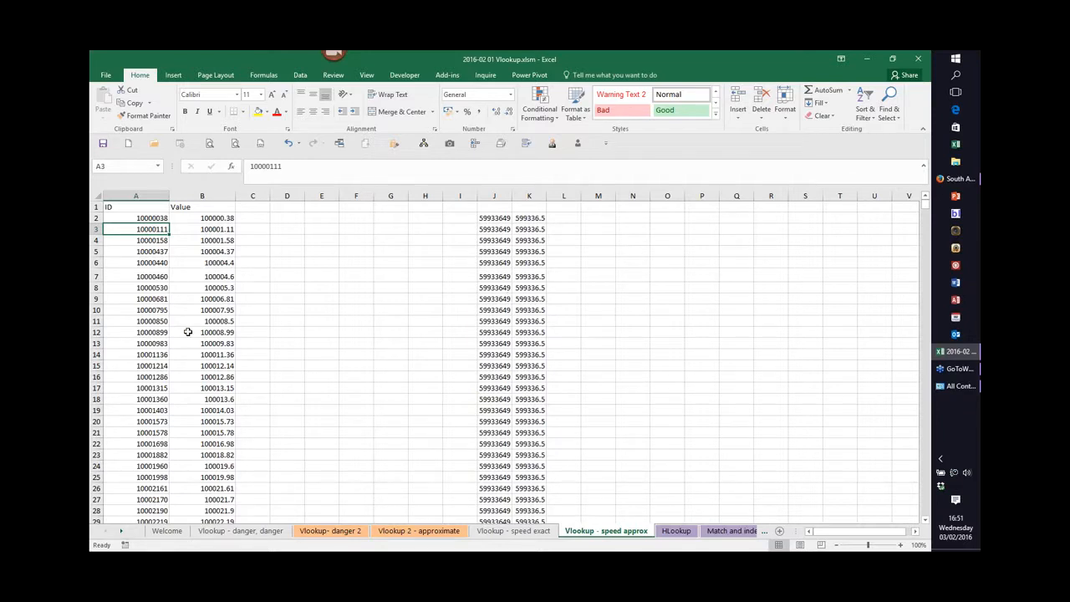
# Open the HLookup sheet and examine the HLOOKUP formula in the table's first VAT rate cell.
pyautogui.click(678, 533)
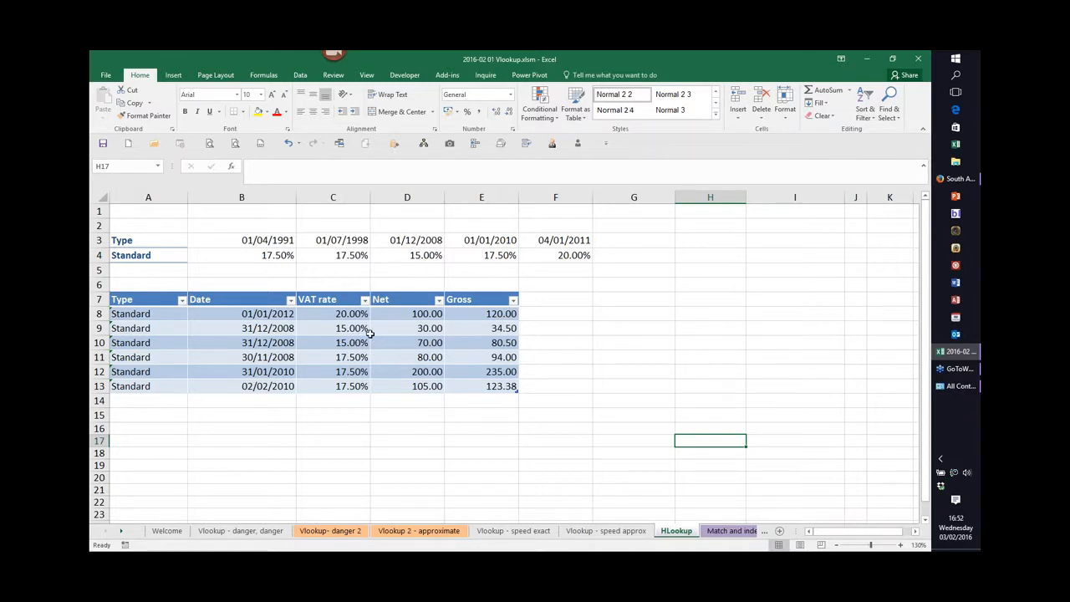
pyautogui.doubleClick(346, 314)
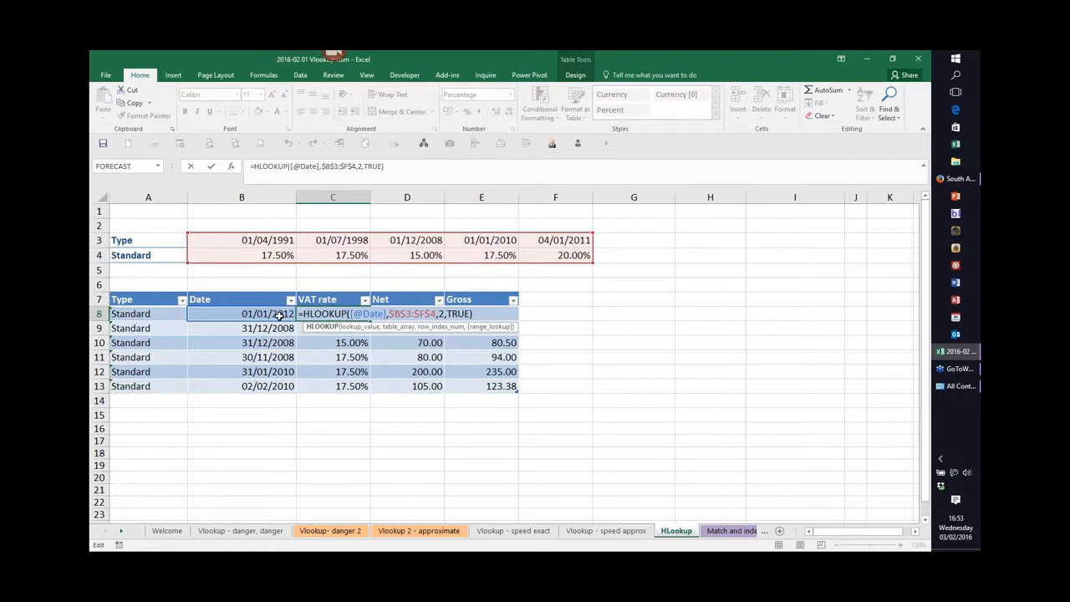
pyautogui.hotkey('ctrl', 'Return')
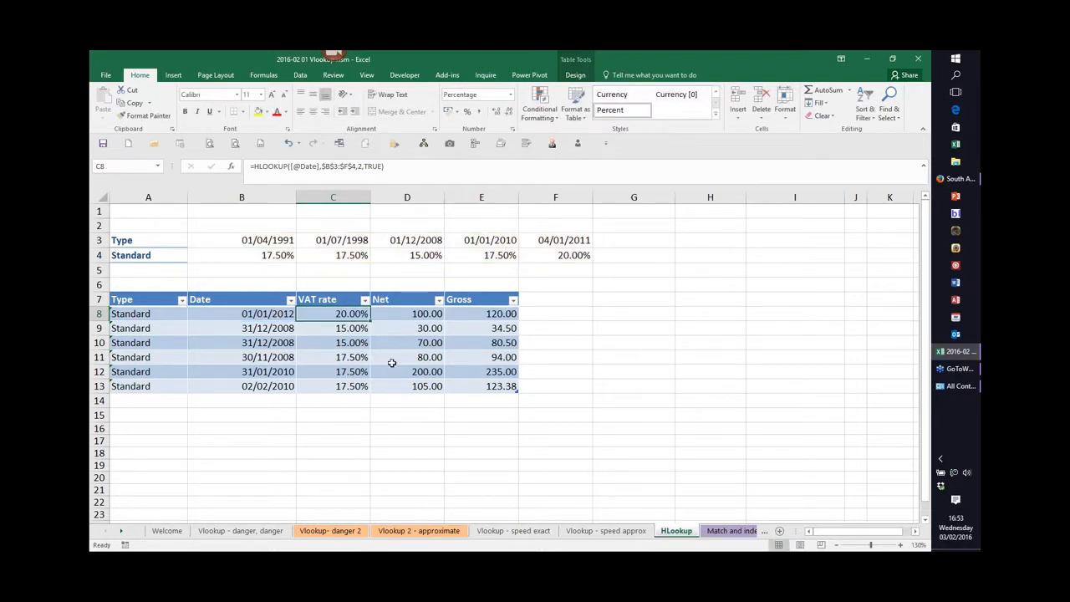
# Open the 'Match and index - 1' sheet and examine the Feb figure for Europe in D6.
pyautogui.click(122, 534)
pyautogui.click(121, 534)
pyautogui.click(121, 534)
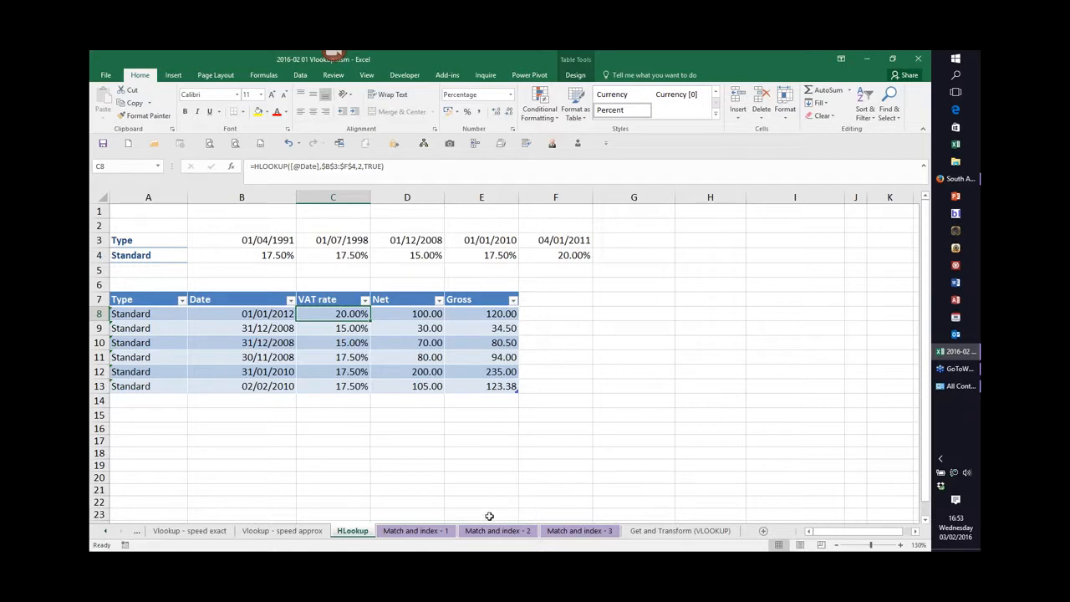
pyautogui.click(420, 532)
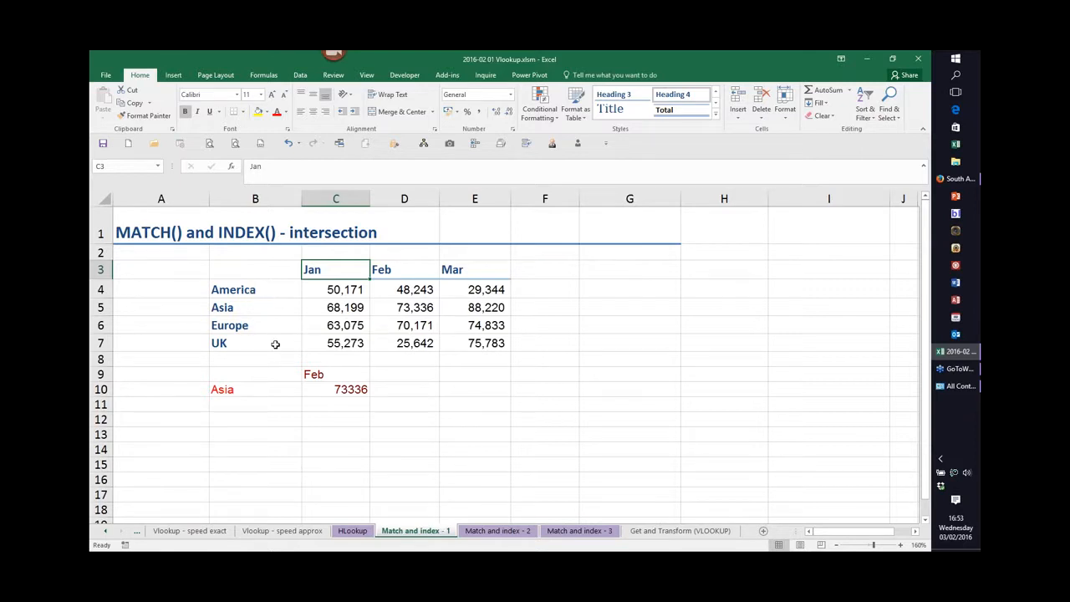
pyautogui.click(319, 434)
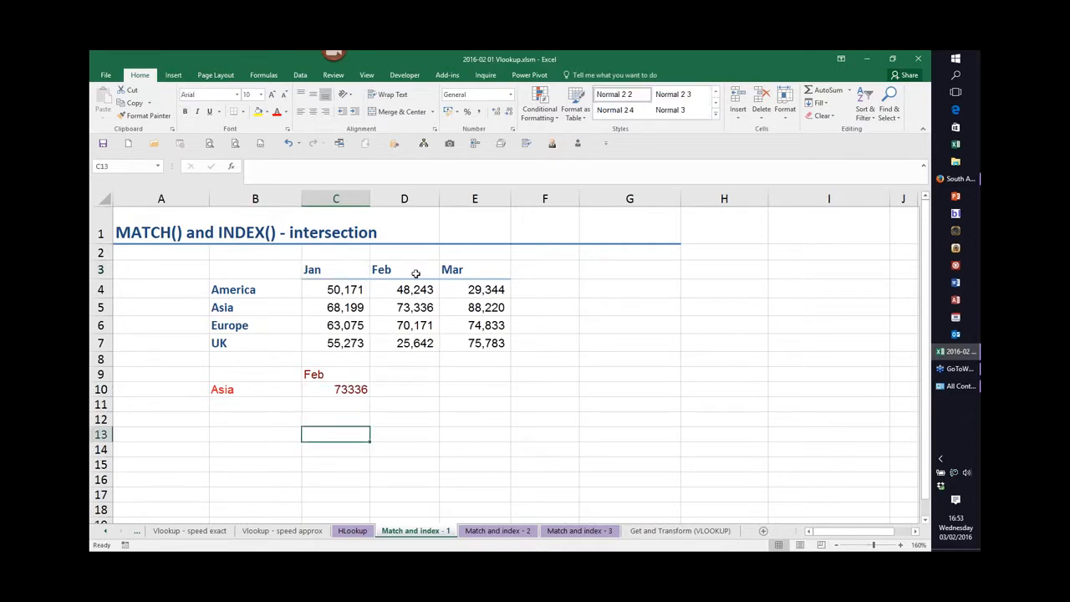
pyautogui.click(413, 326)
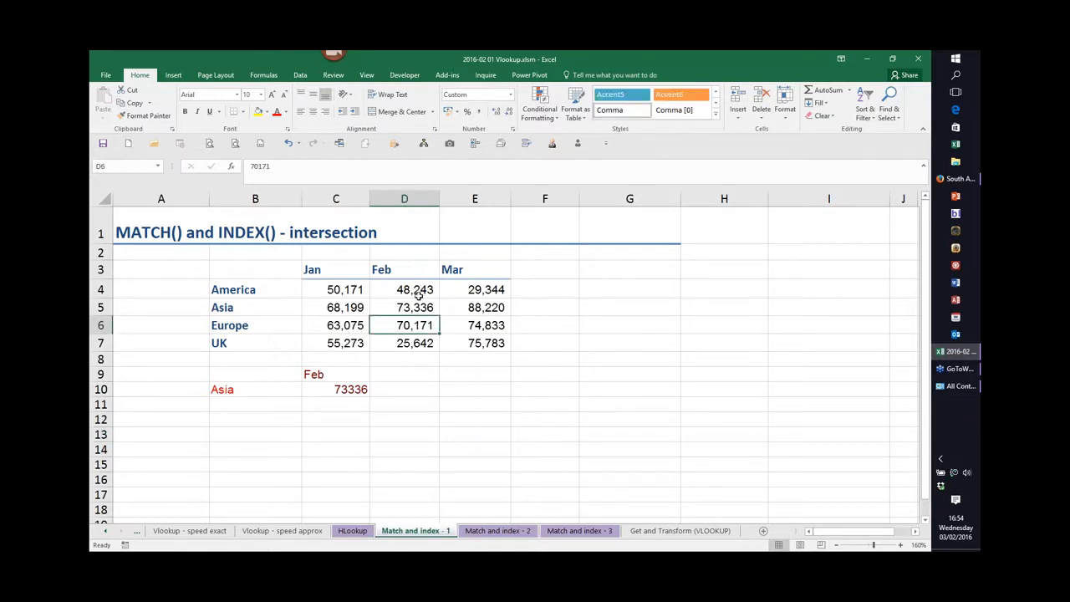
# Enter =INDEX($B$3:$E$7,4,3) in C13 to return the value at row 4, column 3 of the region table.
pyautogui.click(328, 434)
pyautogui.write('=in')
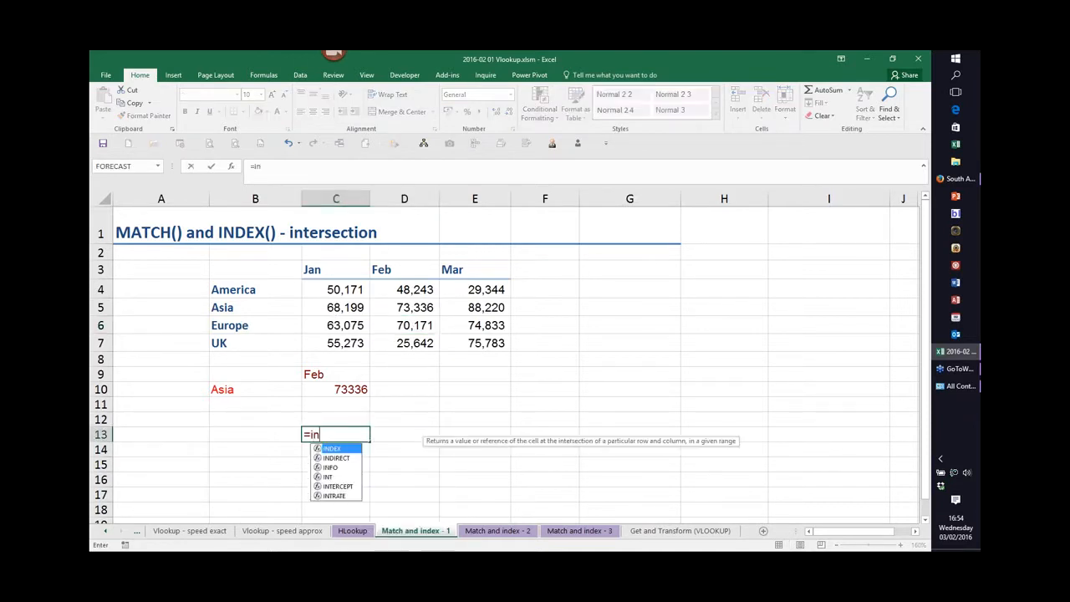
pyautogui.write('dex(')
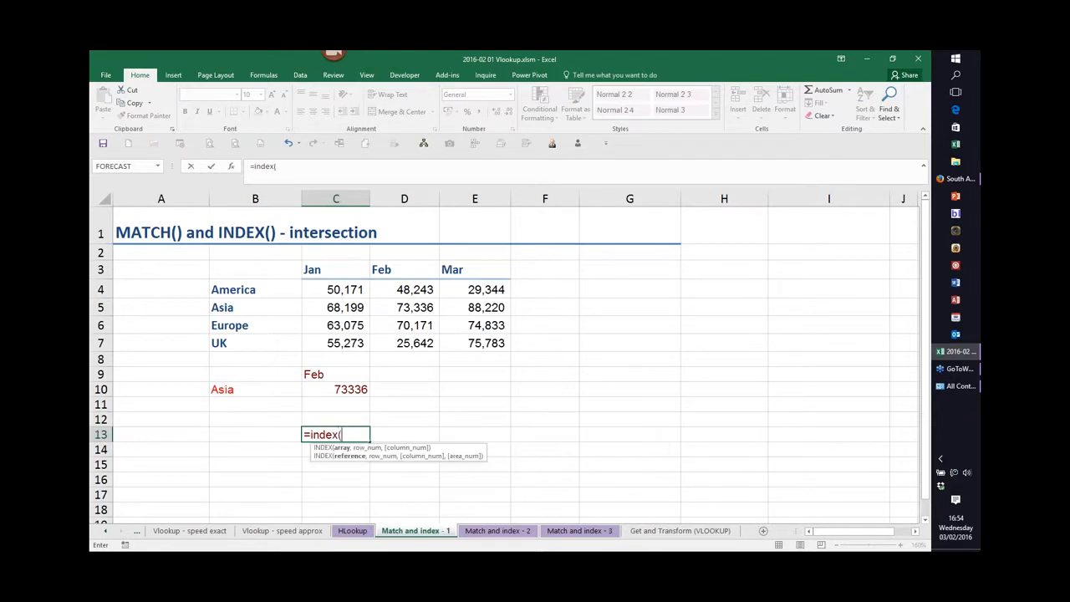
pyautogui.moveTo(252, 272); pyautogui.dragTo(474, 344)
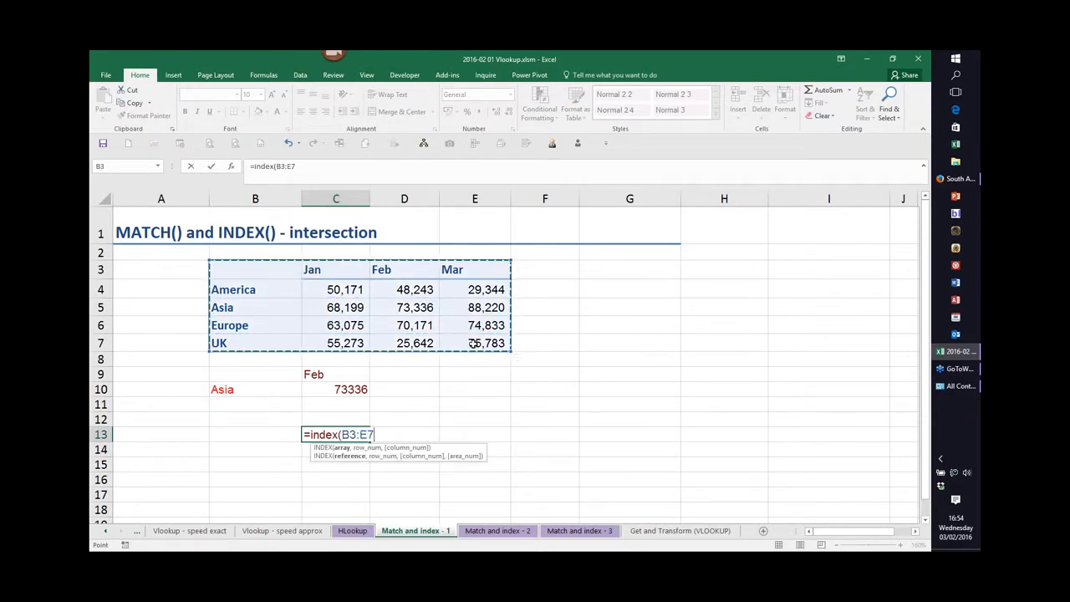
pyautogui.press('F4')
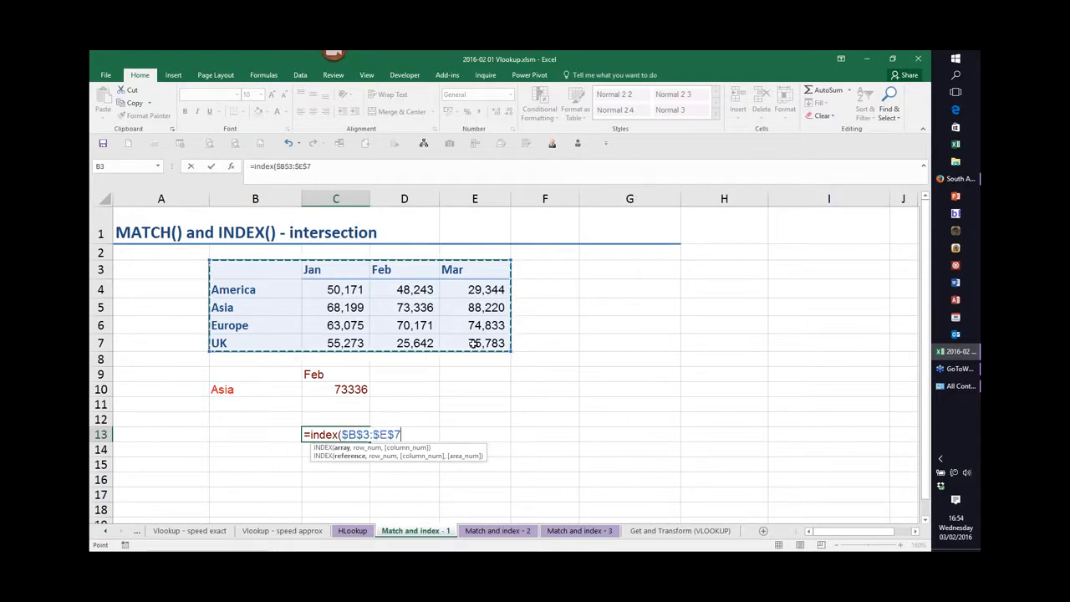
pyautogui.write(',')
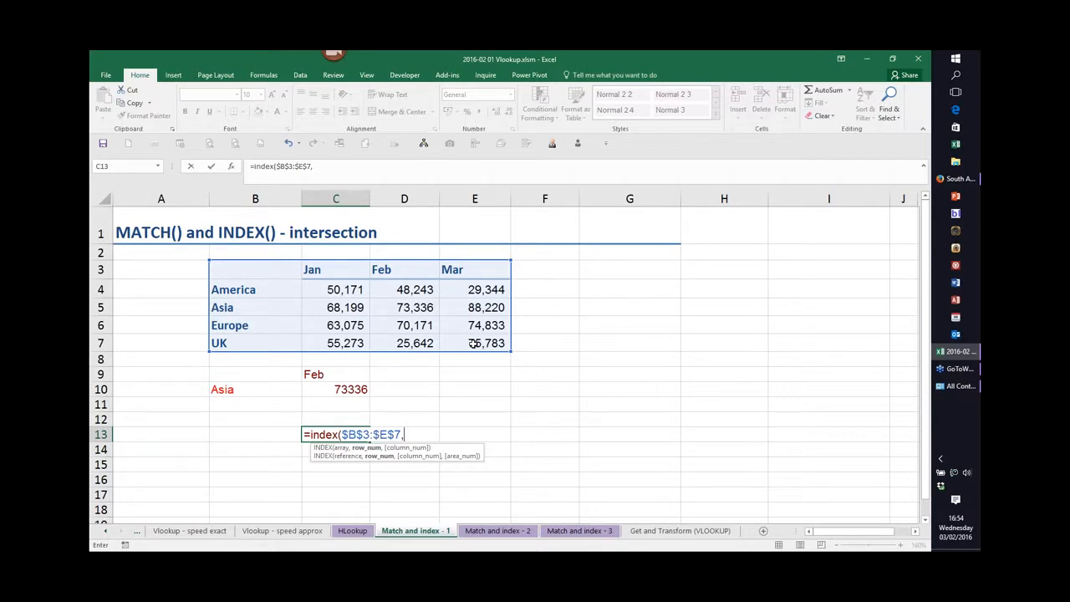
pyautogui.write('4,3')
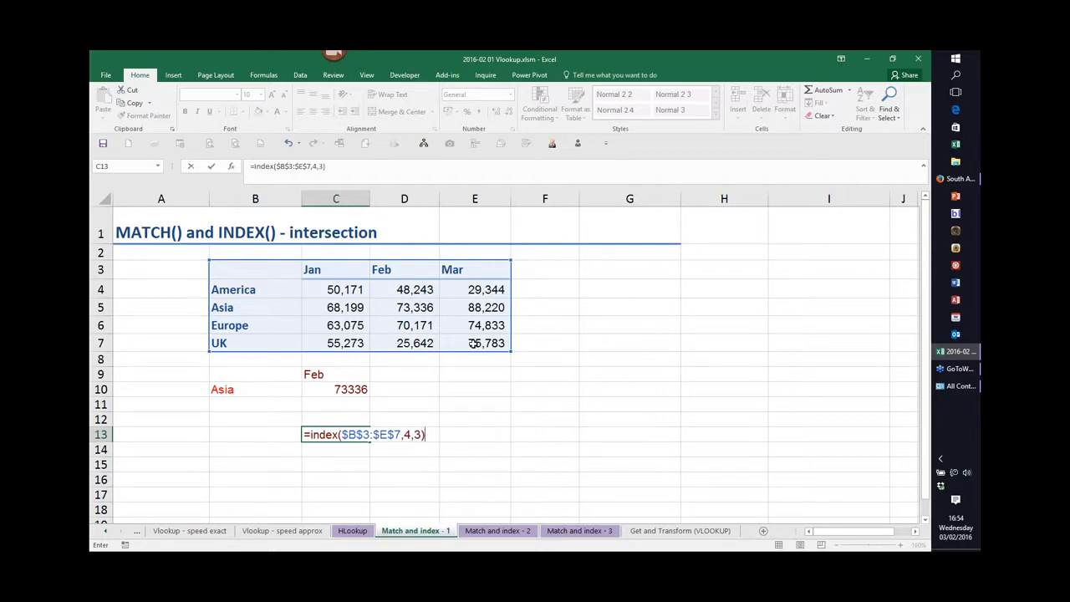
pyautogui.press('Return')
pyautogui.click(345, 434)
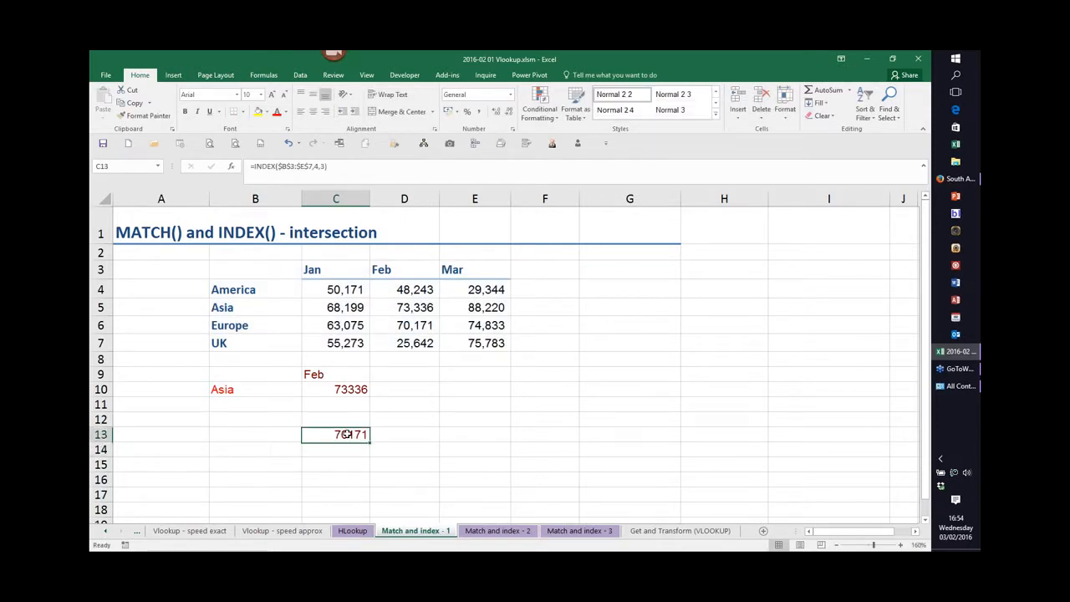
# Enter Asia in B14 as a lookup label.
pyautogui.click(420, 326)
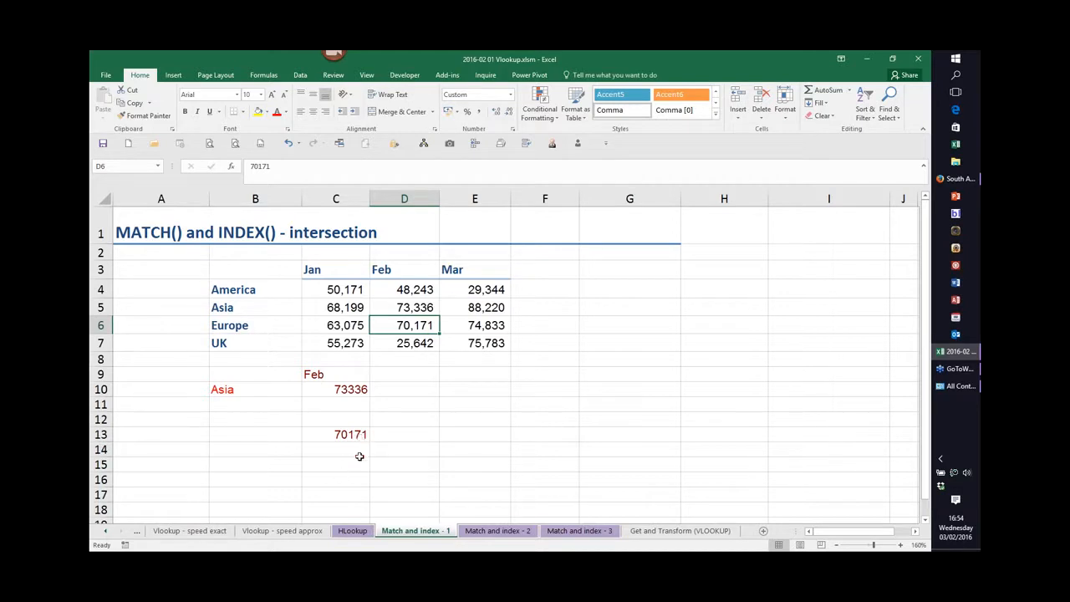
pyautogui.click(250, 452)
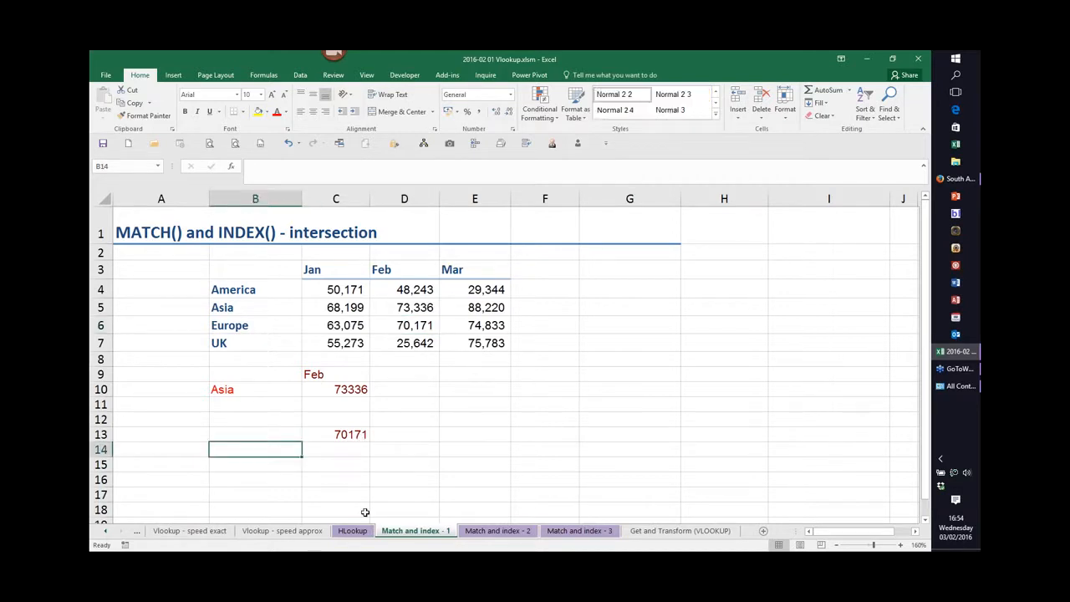
pyautogui.write('Asia')
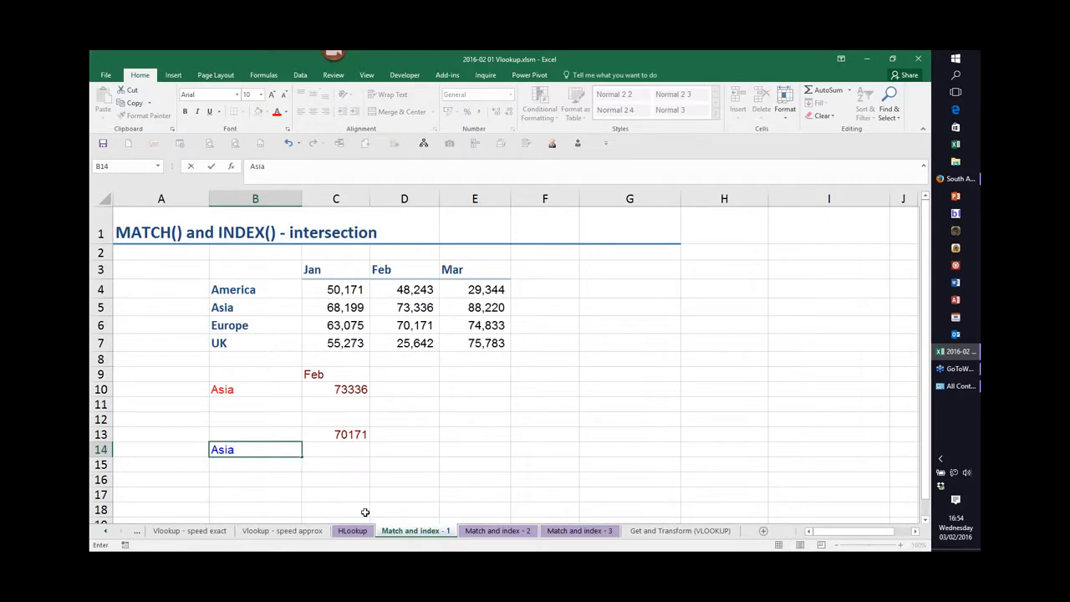
pyautogui.press('Right')
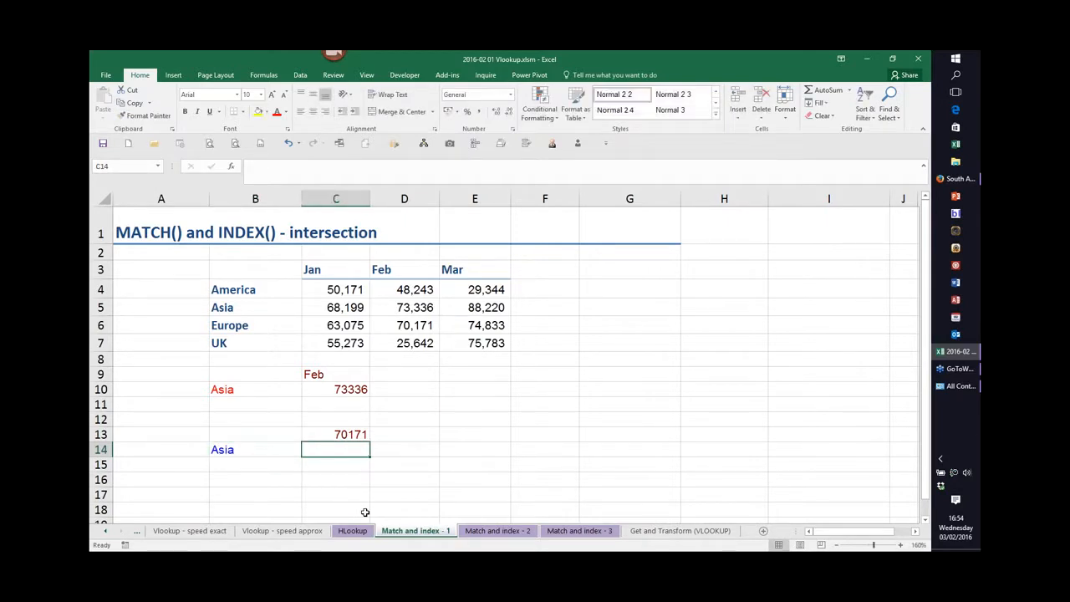
# Enter =MATCH(B14,$B$3:$B$7,0) in C14 to find the region's position in the region list with an exact match.
pyautogui.write('=ma')
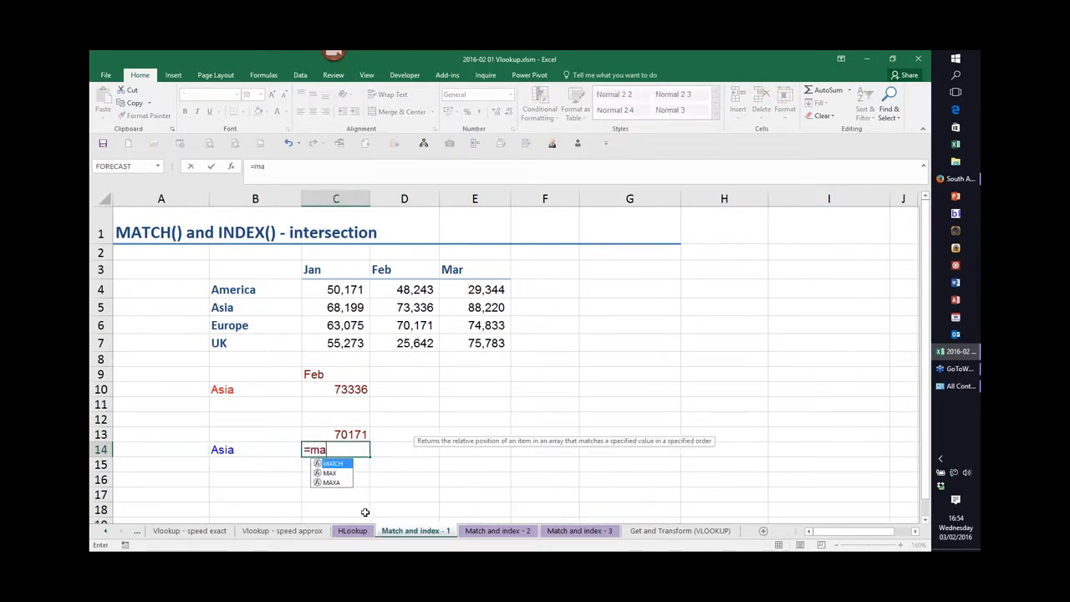
pyautogui.write('tch(')
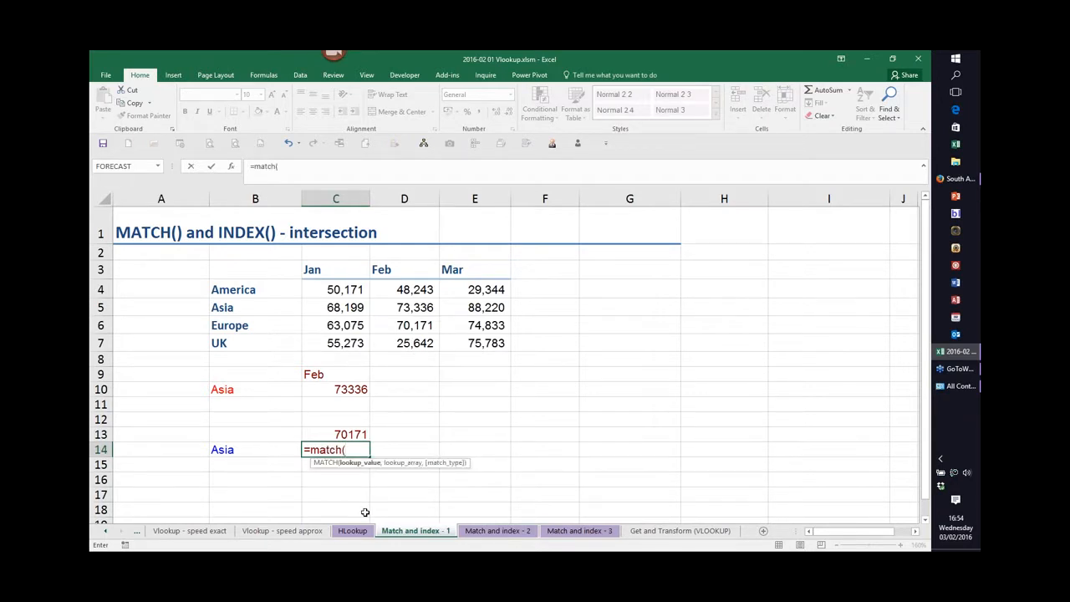
pyautogui.click(237, 451)
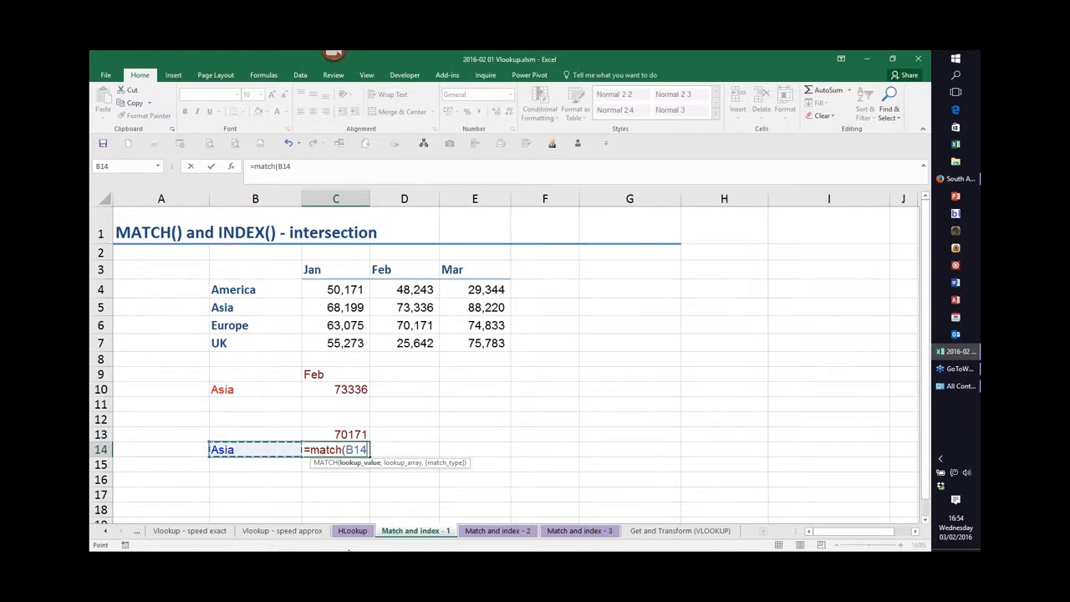
pyautogui.write(',')
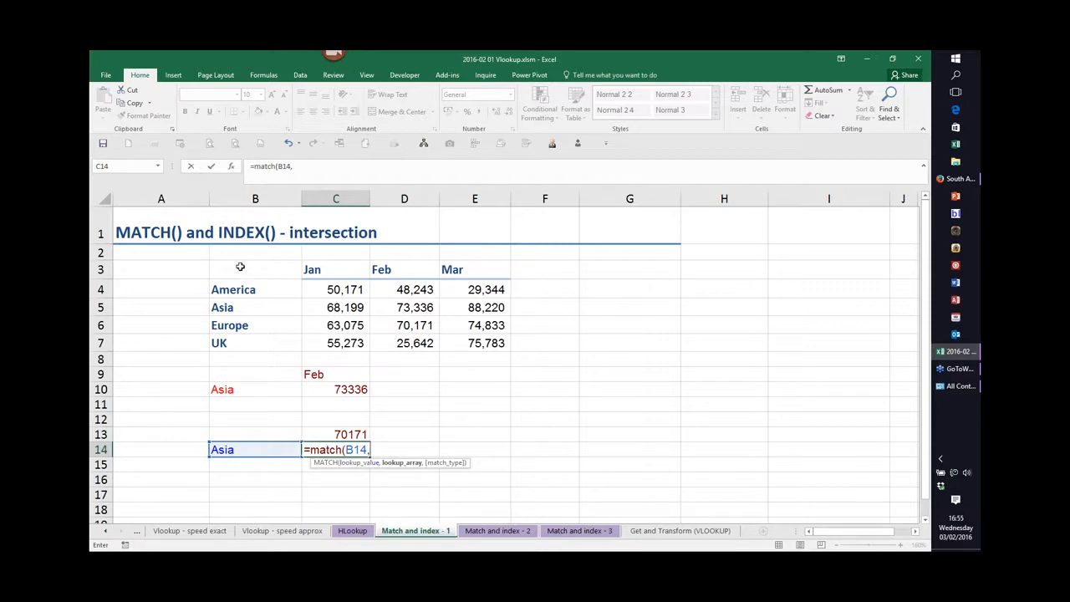
pyautogui.moveTo(239, 266); pyautogui.dragTo(235, 342)
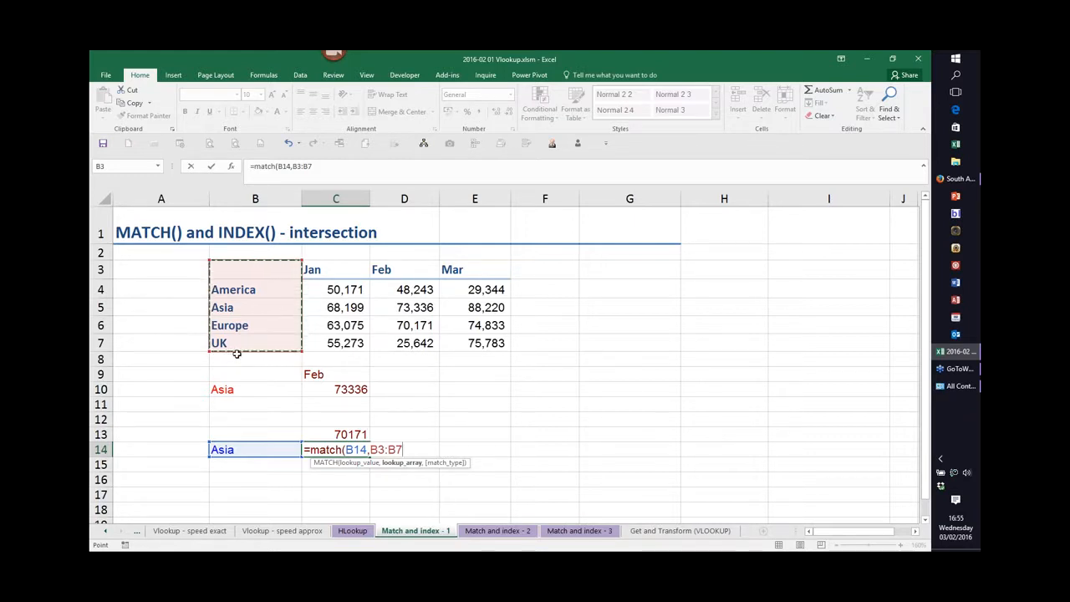
pyautogui.press('F4')
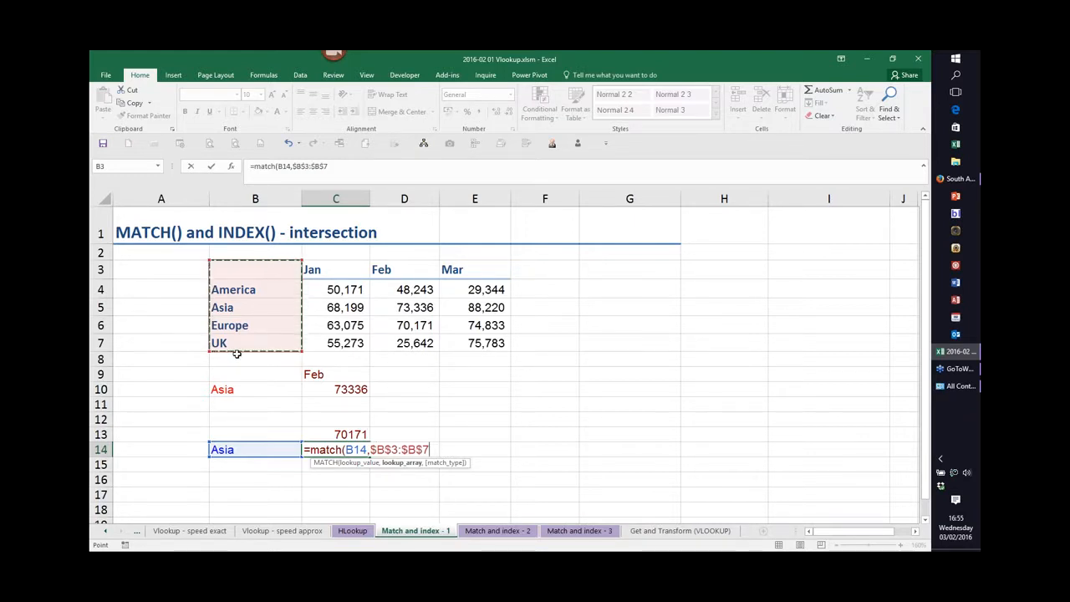
pyautogui.write(',')
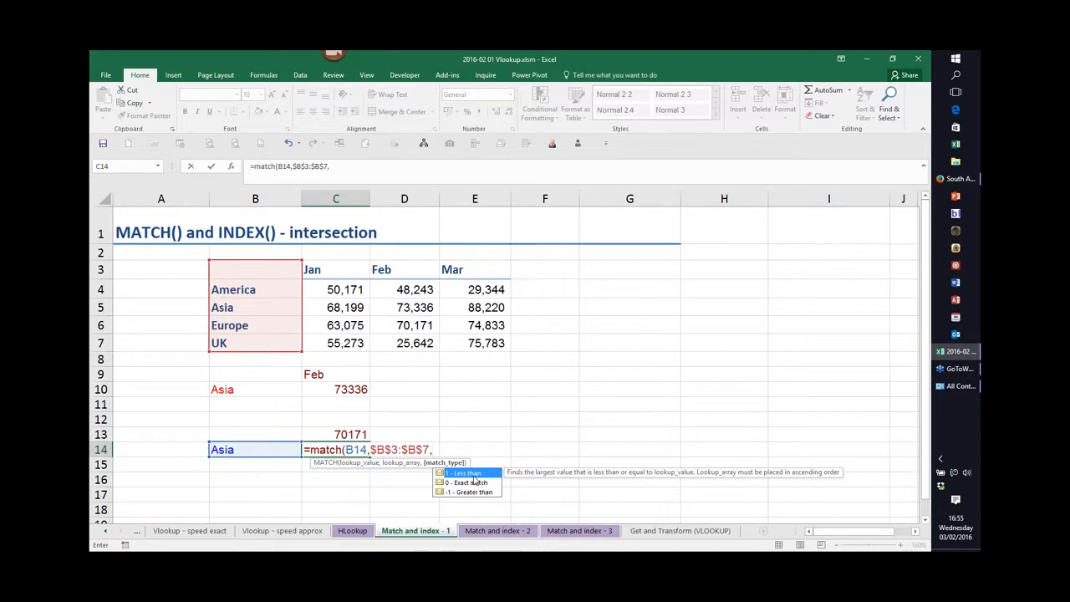
pyautogui.click(473, 483)
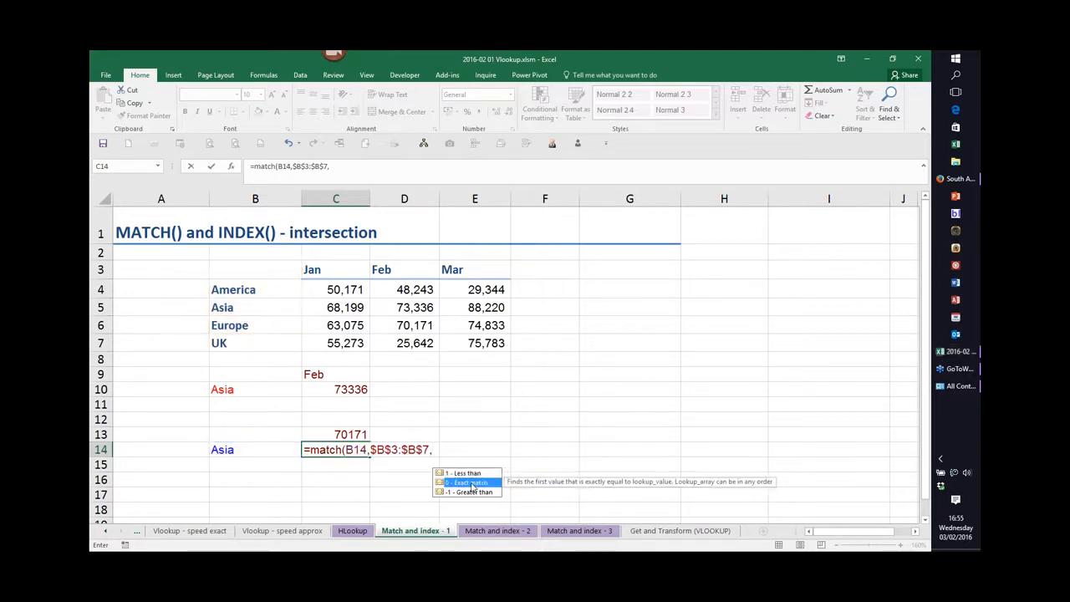
pyautogui.doubleClick(473, 482)
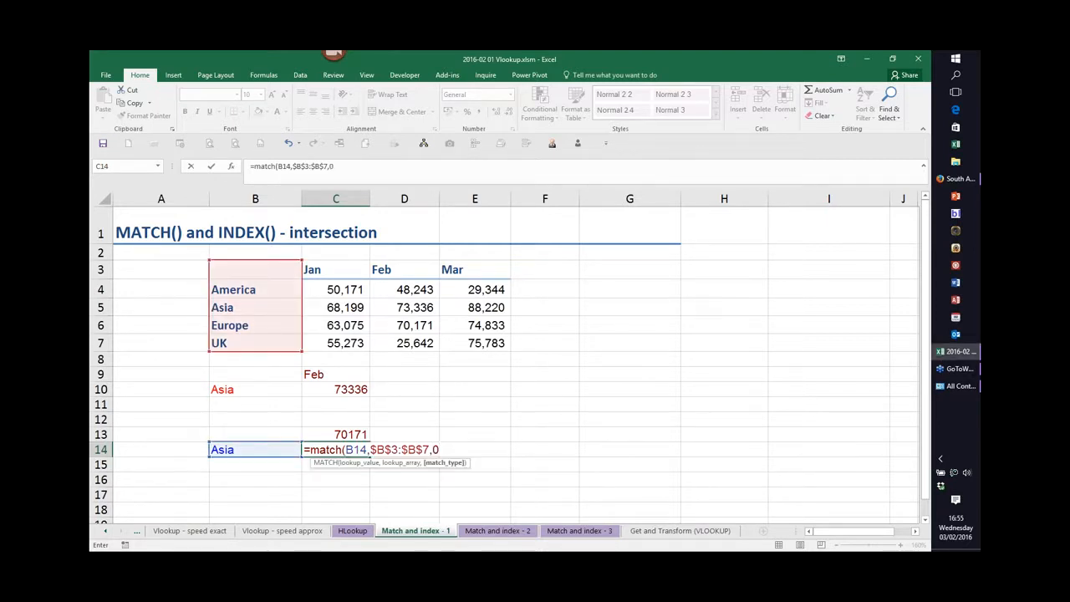
pyautogui.write(')')
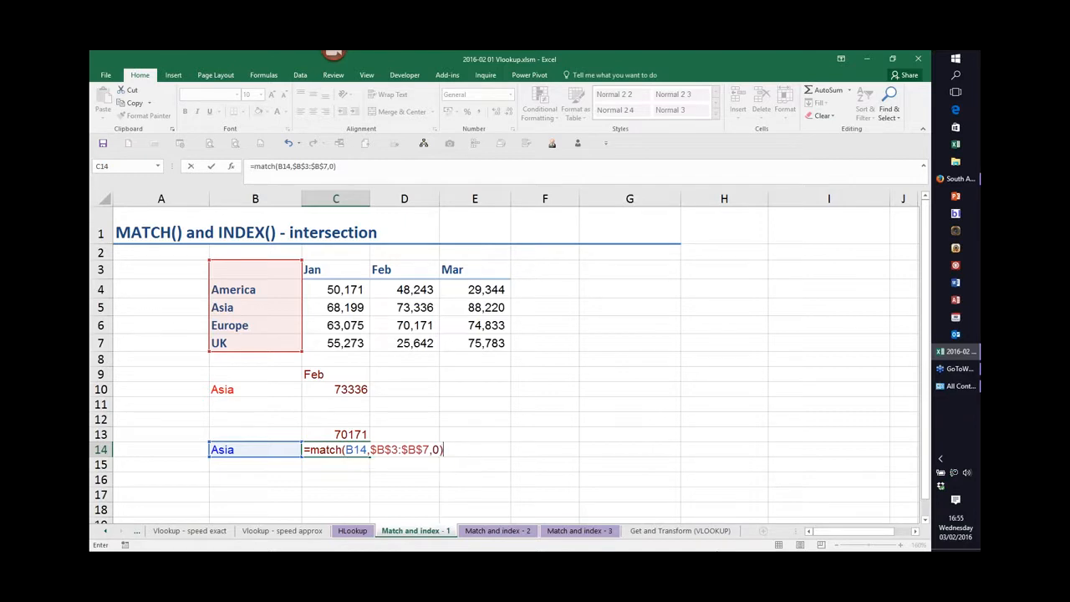
pyautogui.press('Return')
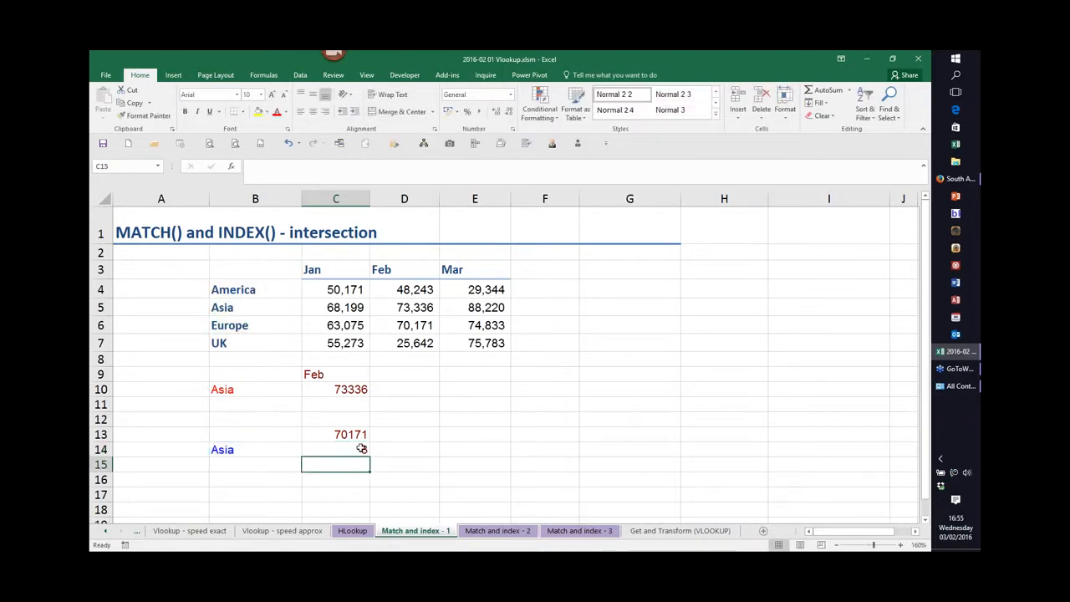
# Enter Jan in B15 as a month lookup label.
pyautogui.click(235, 469)
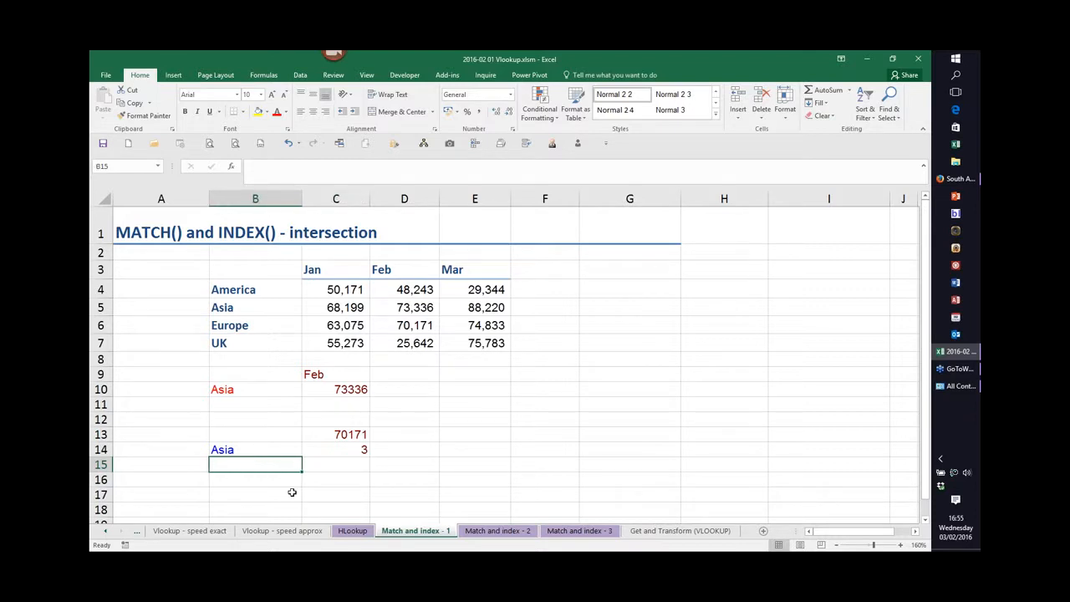
pyautogui.write('Jan')
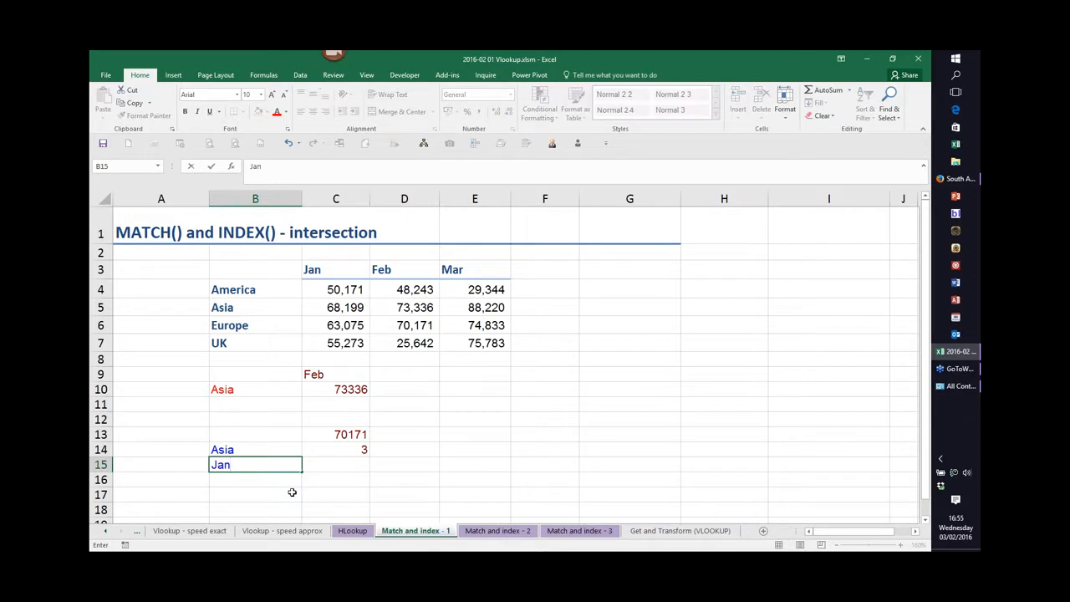
pyautogui.press('Tab')
# Enter =MATCH(B15,$B$3:$E$3,0) in C15 to find the month's position in the header row.
pyautogui.write('=m')
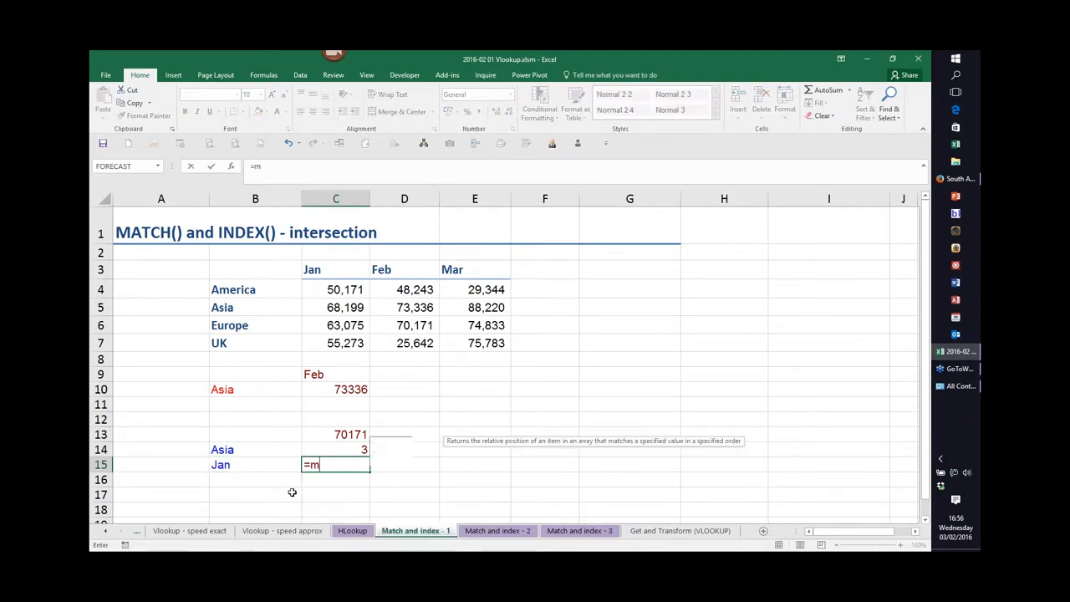
pyautogui.write('atch(')
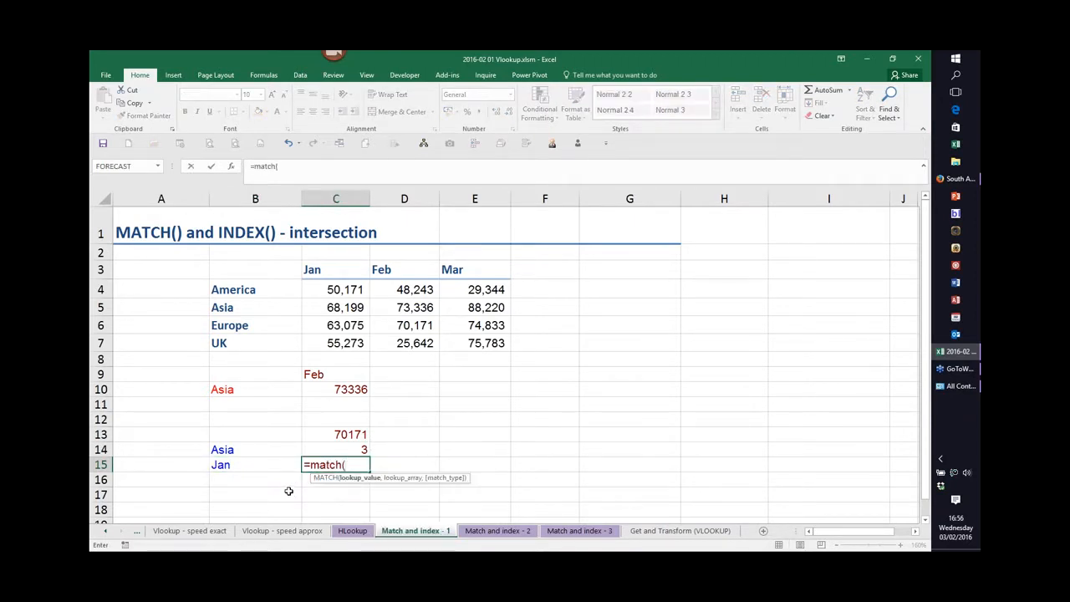
pyautogui.click(251, 466)
pyautogui.write(',')
pyautogui.moveTo(272, 269); pyautogui.dragTo(462, 270)
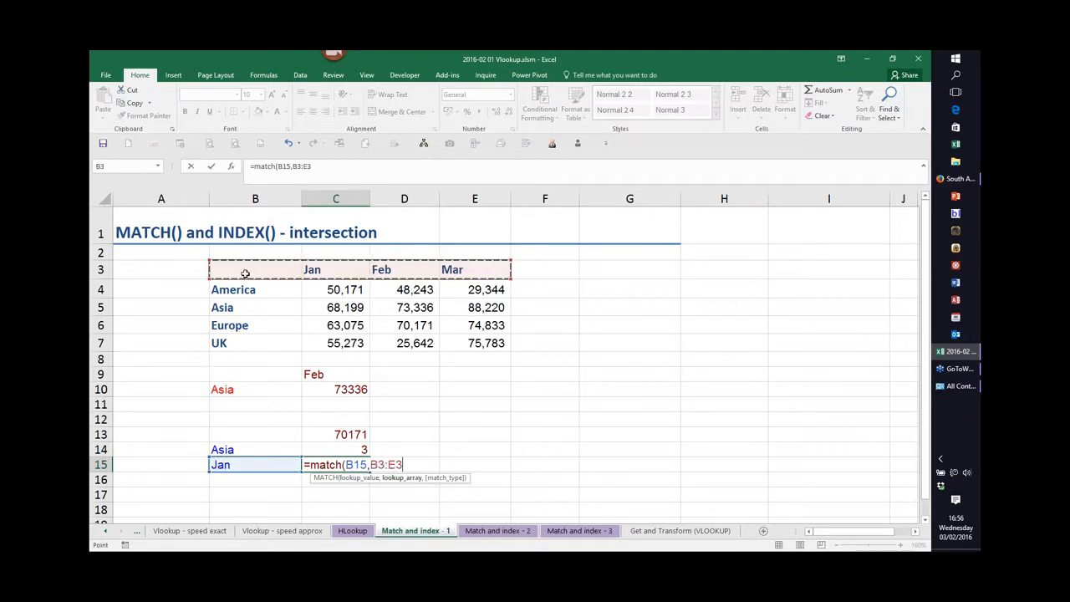
pyautogui.press('F4')
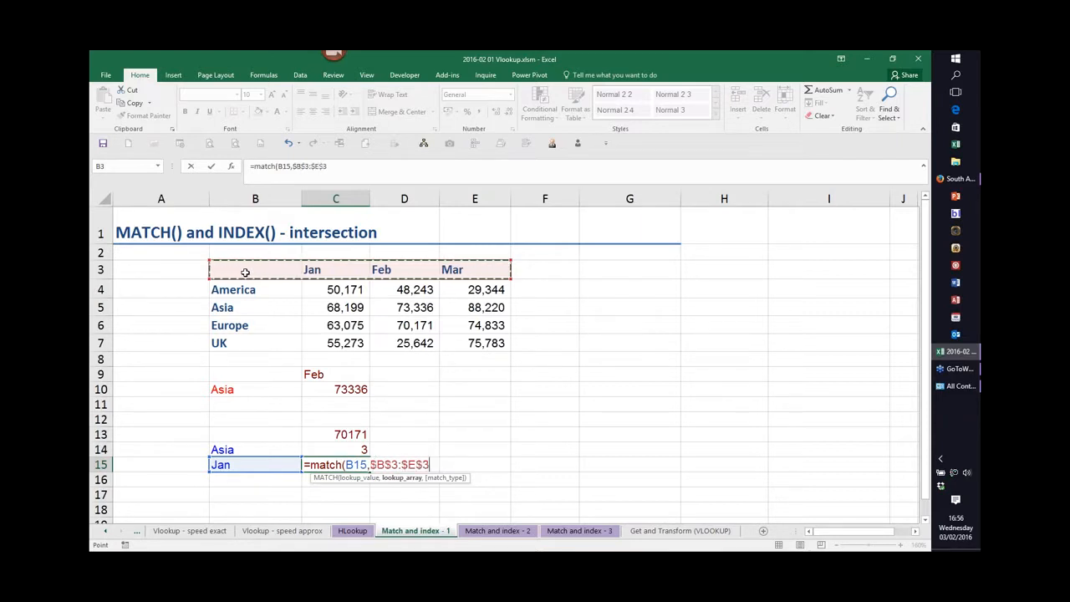
pyautogui.write(',0)')
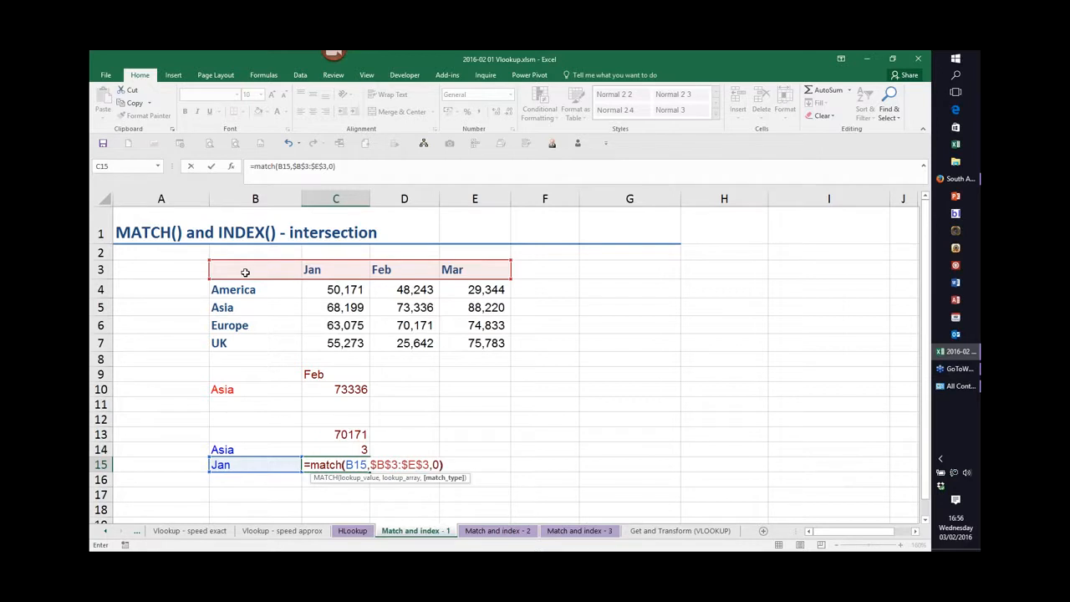
pyautogui.press('Return')
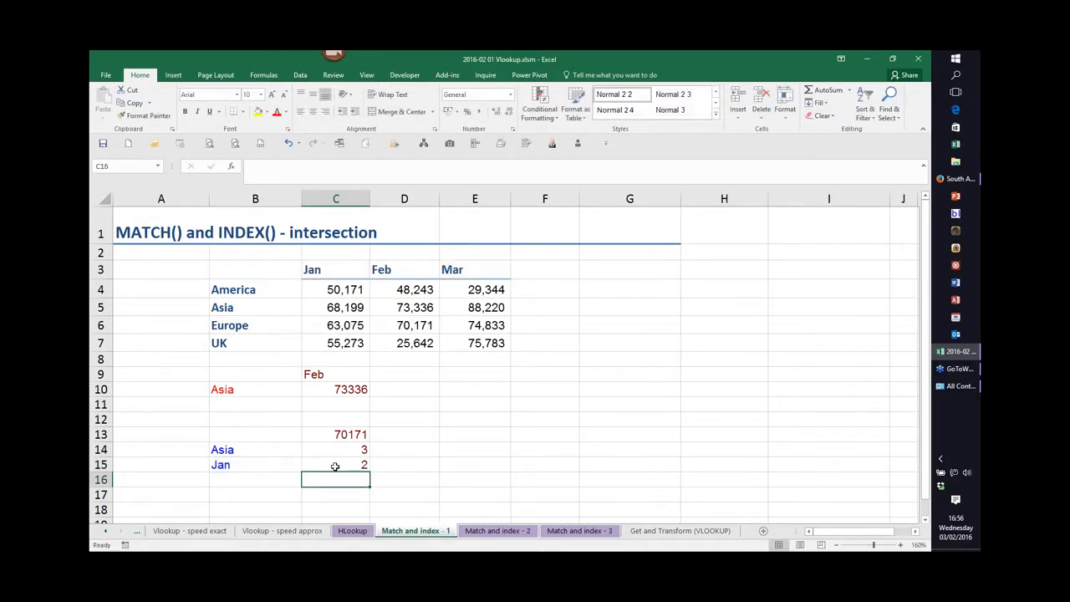
# Edit the INDEX formula in C13 to use C14 as the row number and C15 as the column number.
pyautogui.click(352, 431)
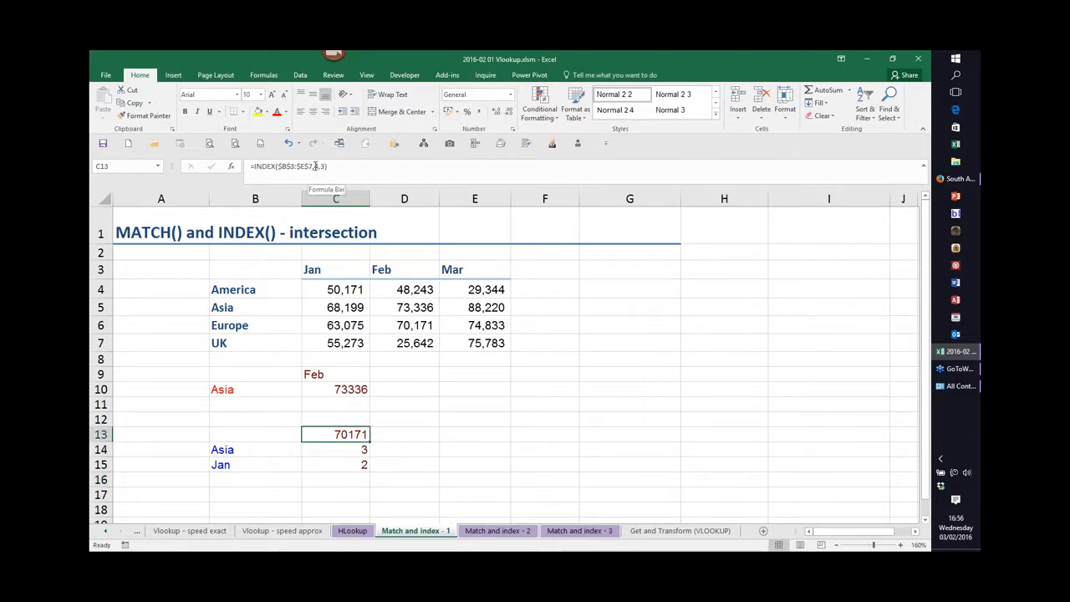
pyautogui.click(316, 166)
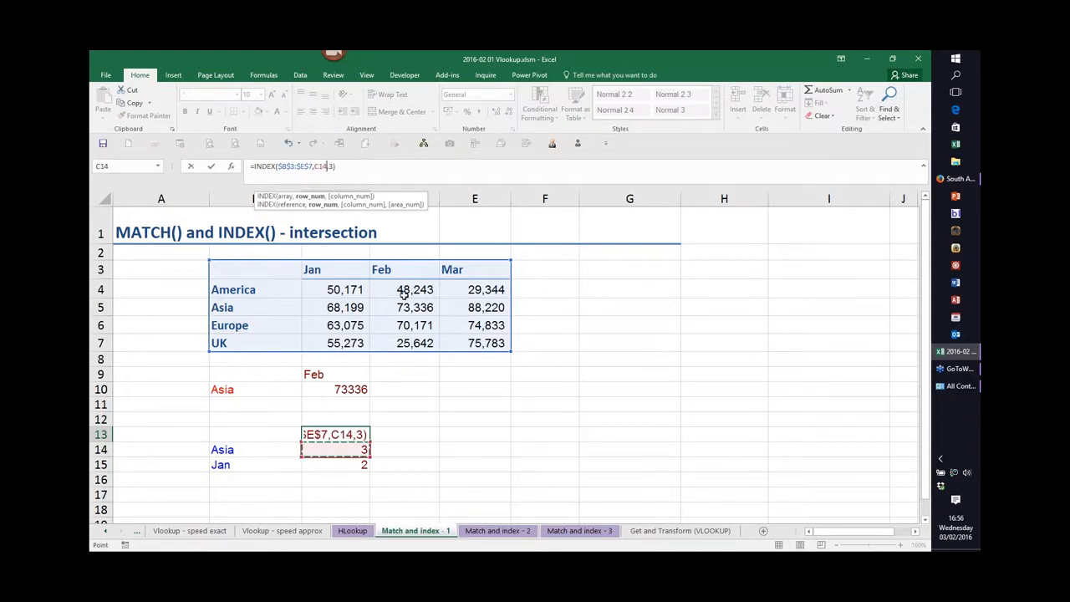
pyautogui.press('BackSpace')
pyautogui.click(343, 465)
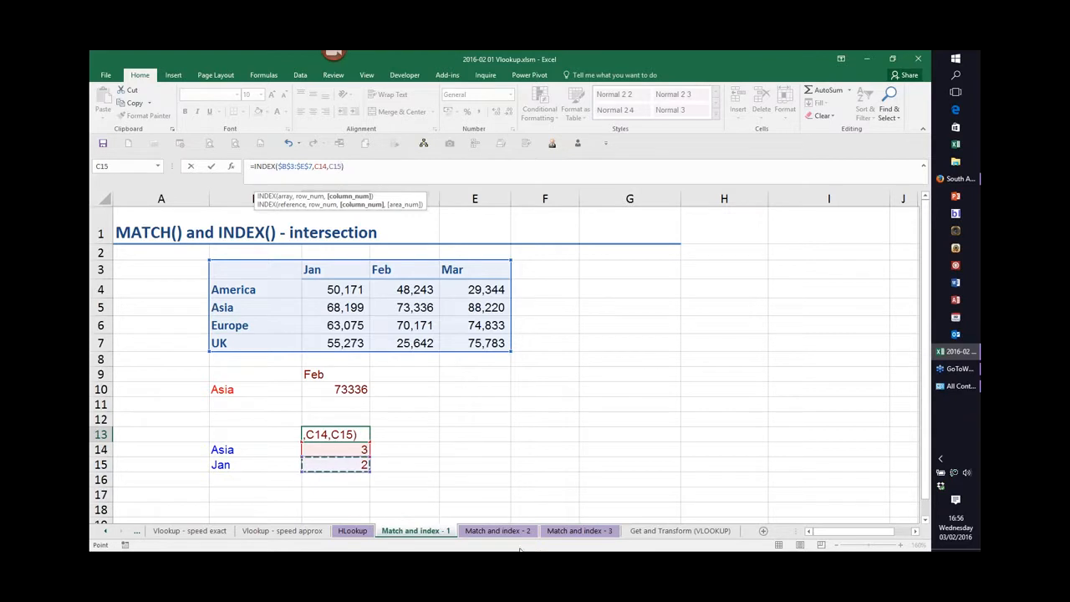
pyautogui.hotkey('ctrl', 'Return')
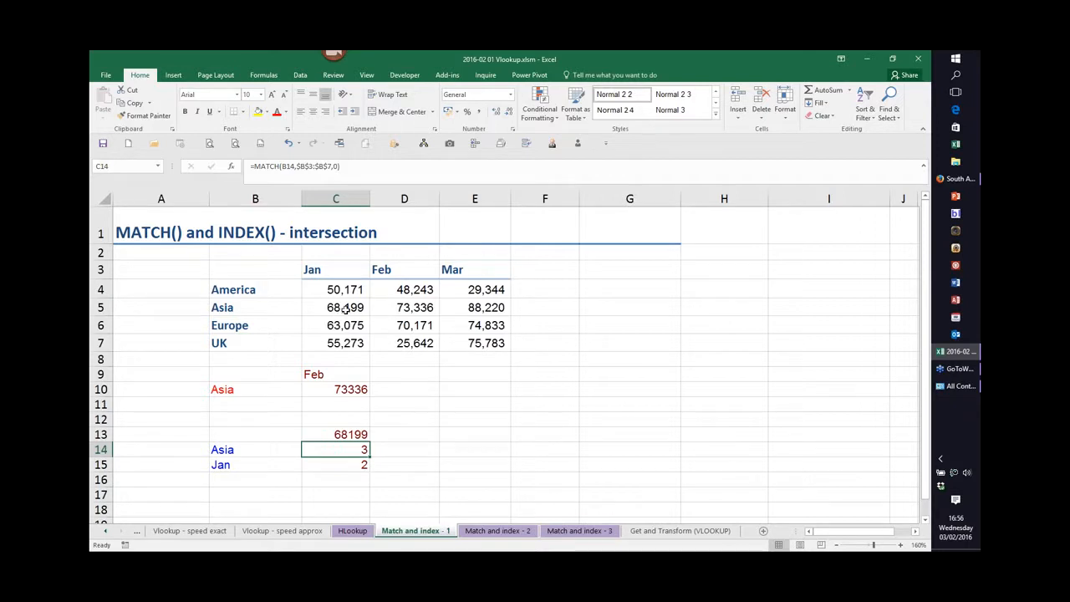
# Change the month label in B15 to Feb, then examine the nested INDEX/MATCH formula in C10.
pyautogui.click(224, 465)
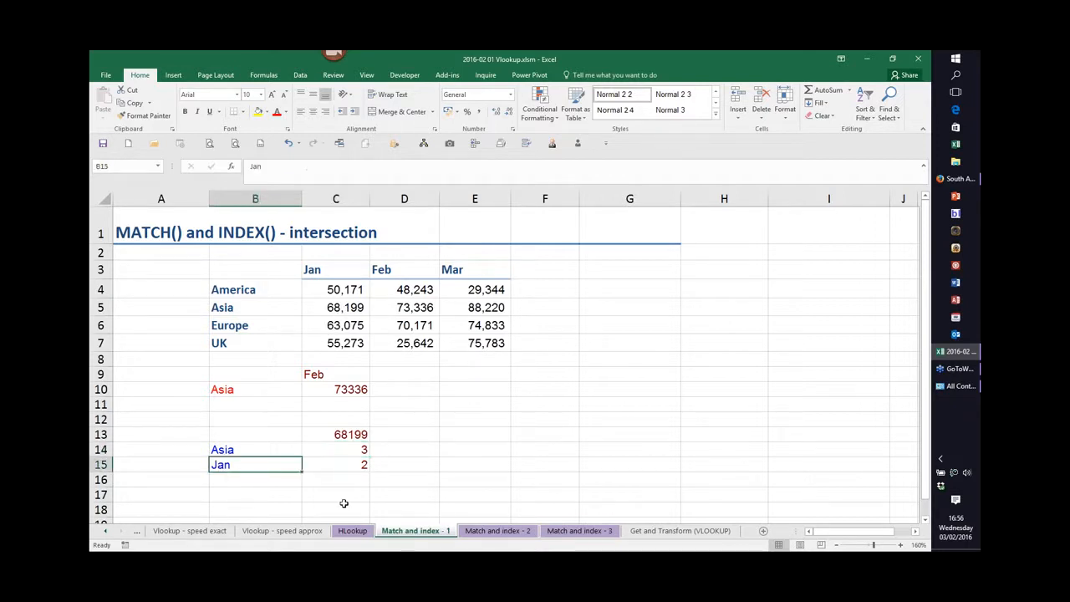
pyautogui.write('Feb')
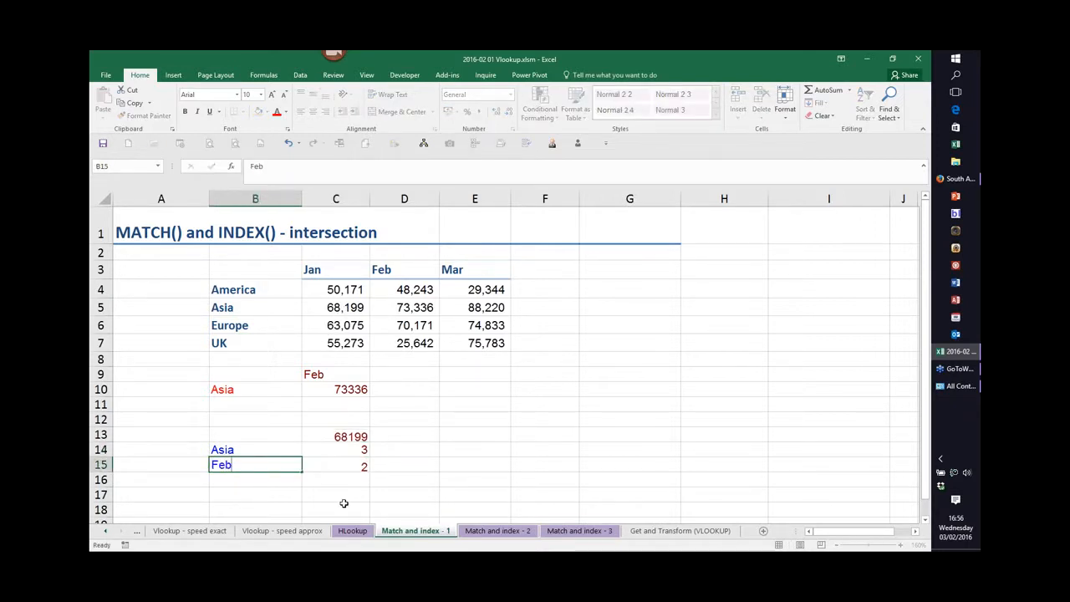
pyautogui.press('Return')
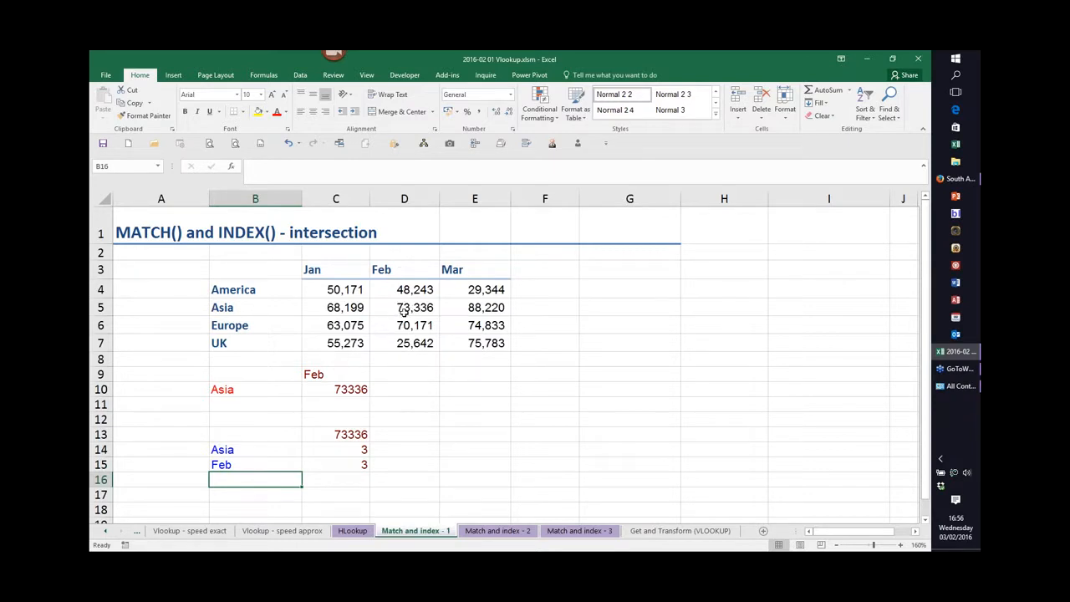
pyautogui.click(353, 390)
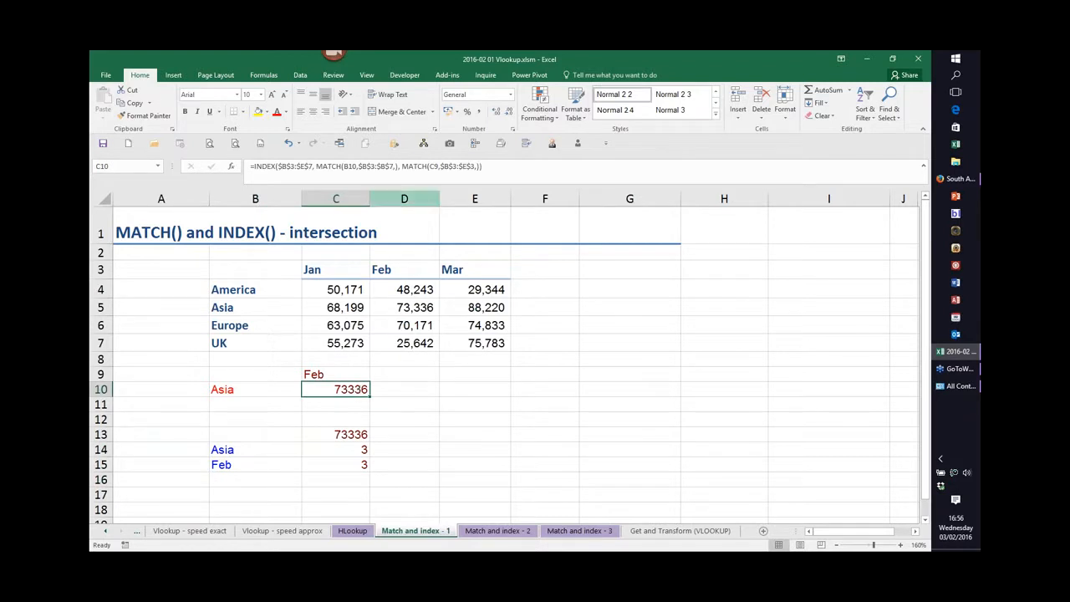
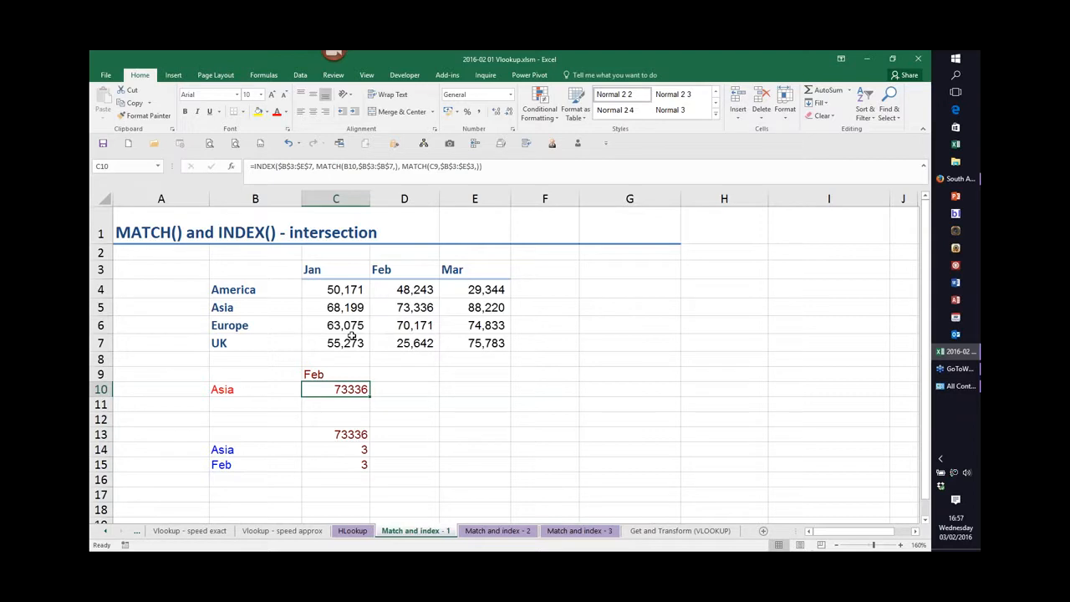
# On the Match and index - 2 sheet, re-enter -1 as the match type in C7's MATCH formula.
pyautogui.click(502, 532)
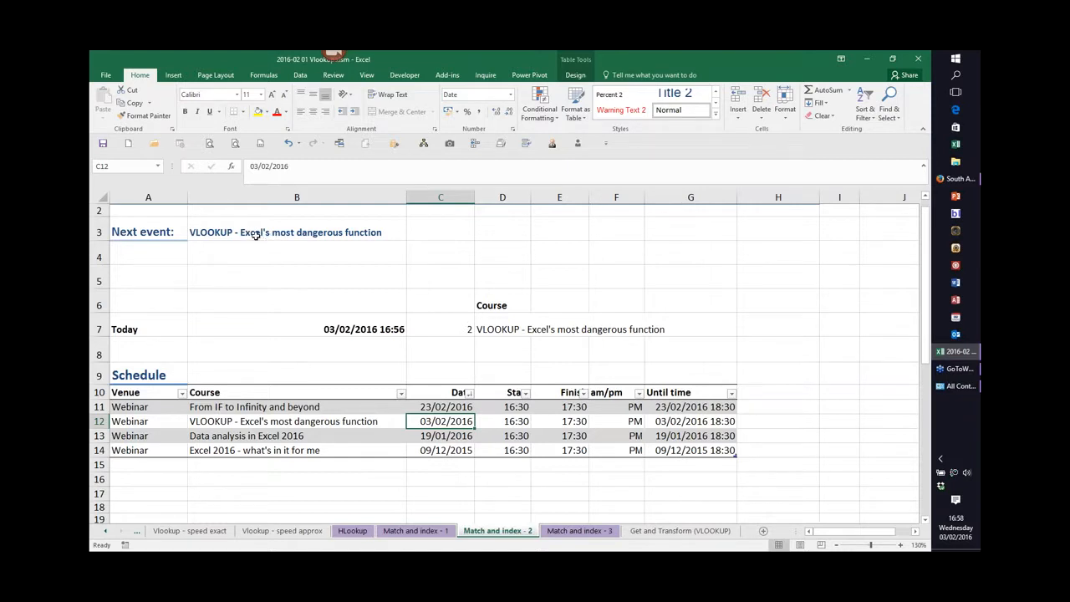
pyautogui.click(338, 329)
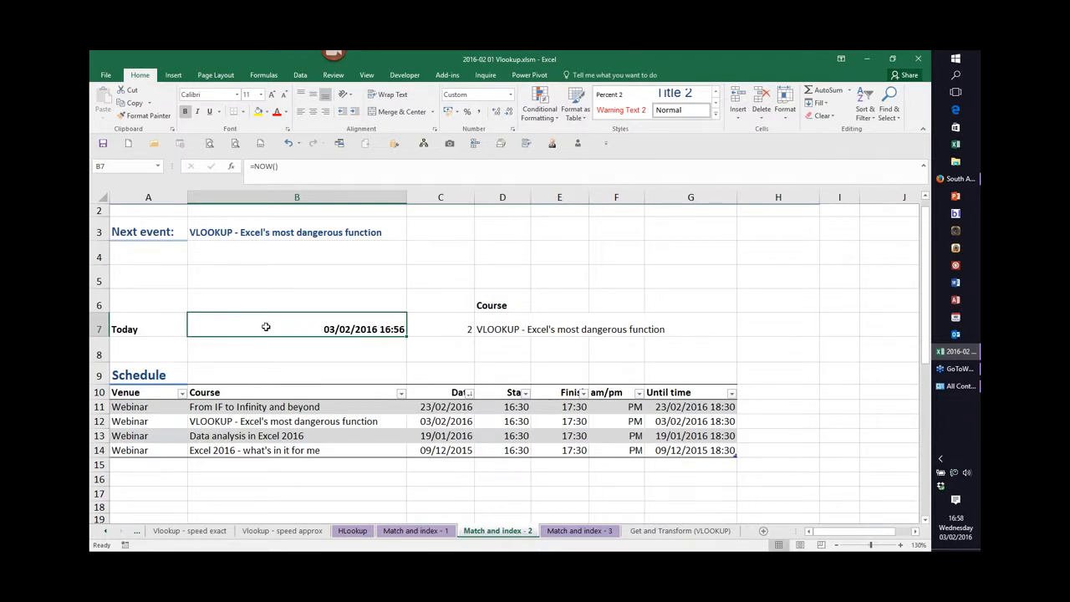
pyautogui.doubleClick(449, 329)
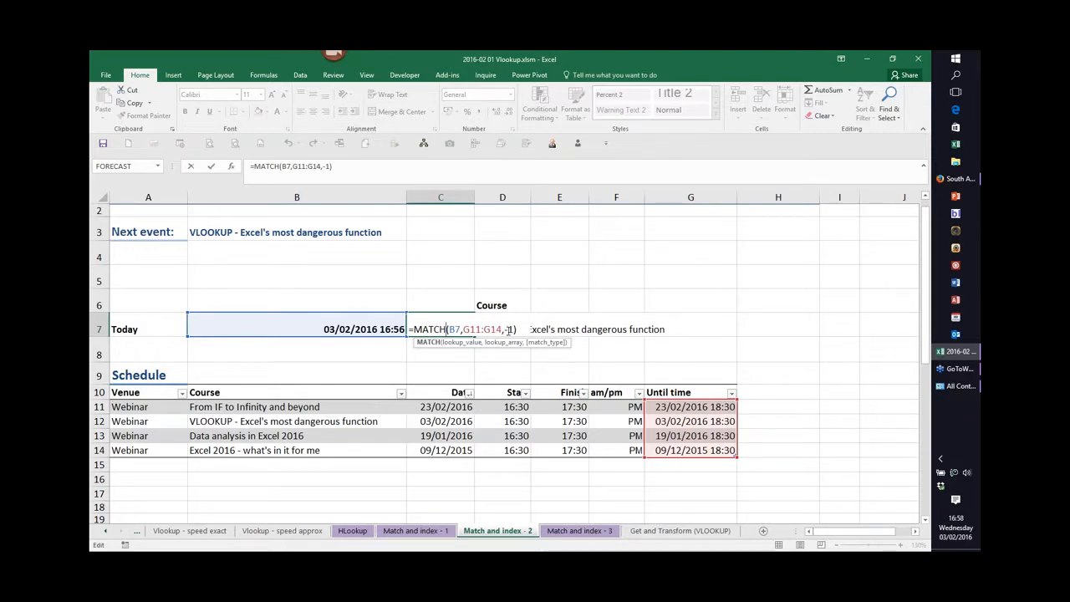
pyautogui.click(508, 329)
pyautogui.moveTo(505, 330); pyautogui.dragTo(513, 332)
pyautogui.press('Delete')
pyautogui.press('BackSpace')
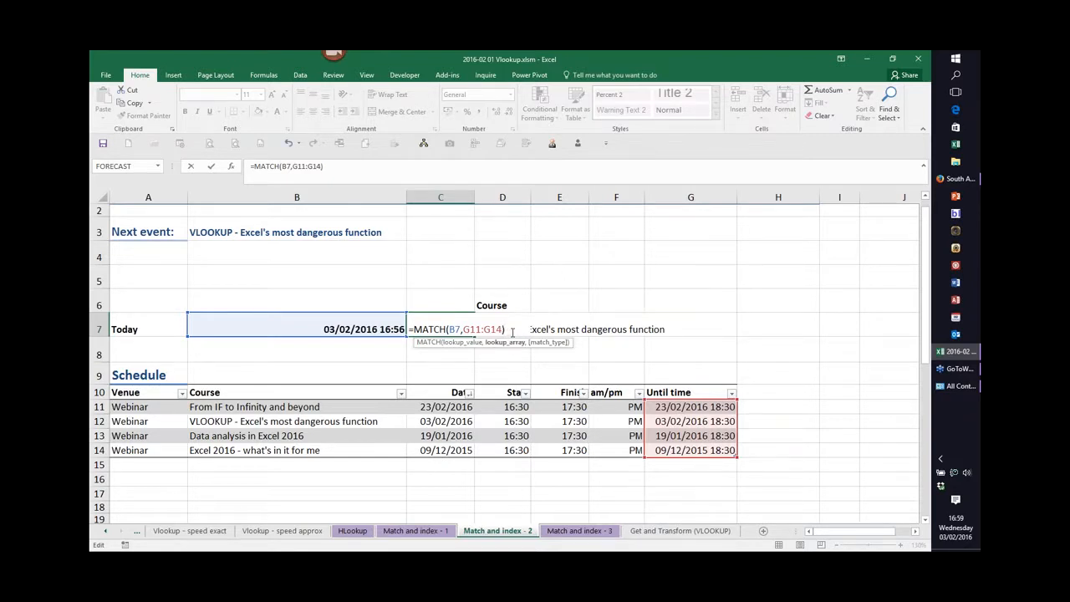
pyautogui.write(',')
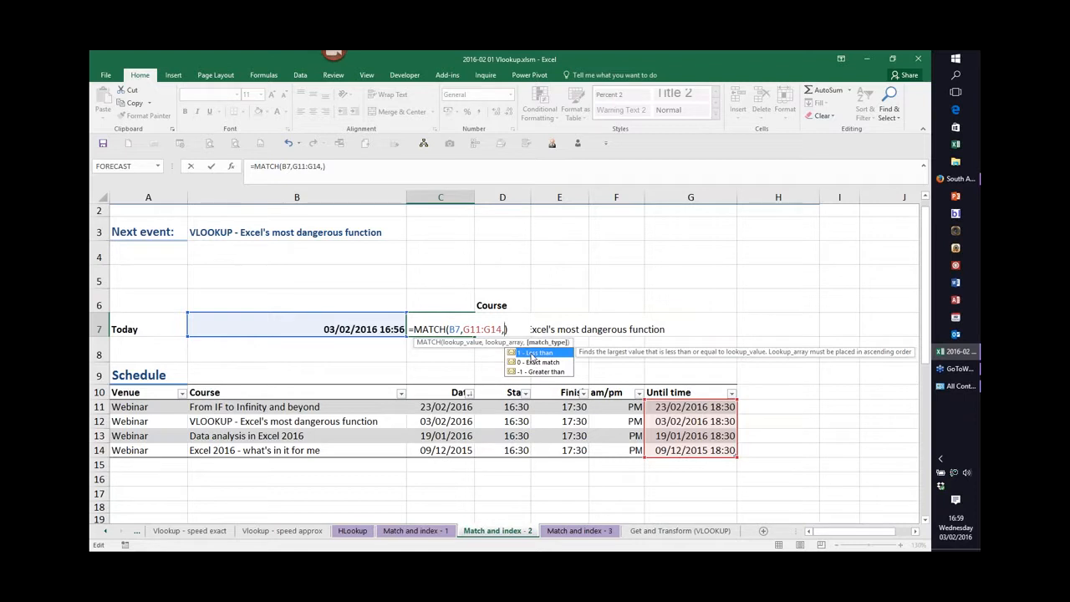
pyautogui.write('-1')
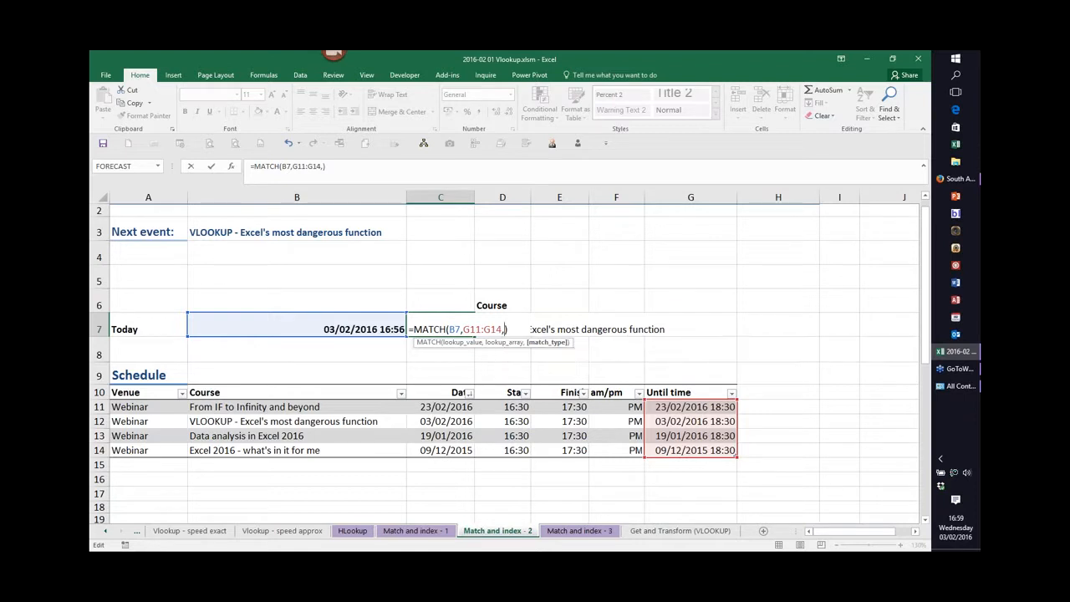
pyautogui.hotkey('ctrl', 'Return')
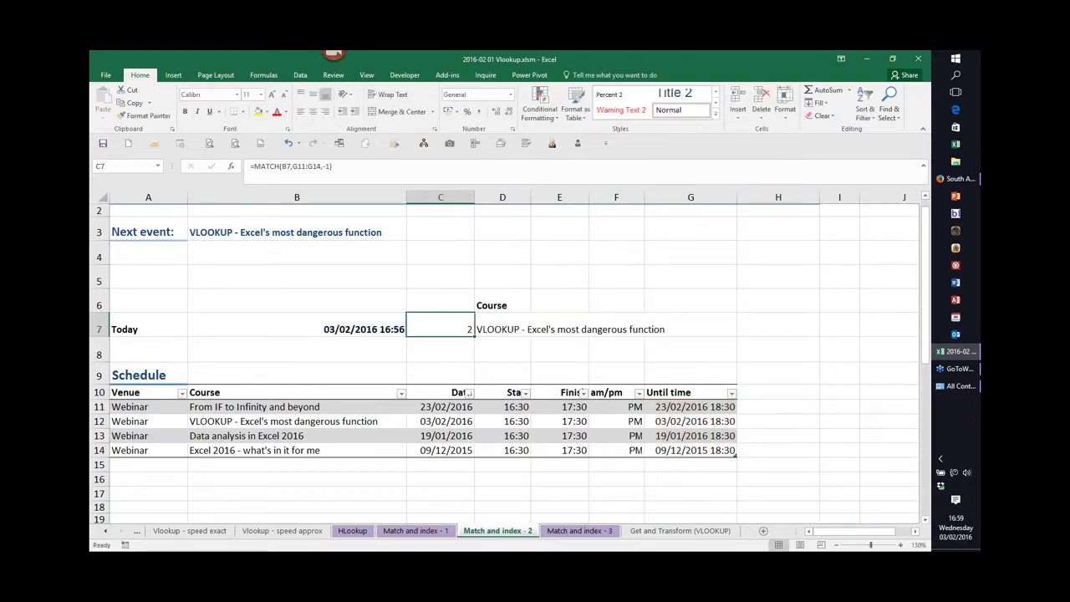
# On the Match and index - 3 sheet, examine the INDEX/MATCH formula in C13 that uses the VATRates table.
pyautogui.click(581, 532)
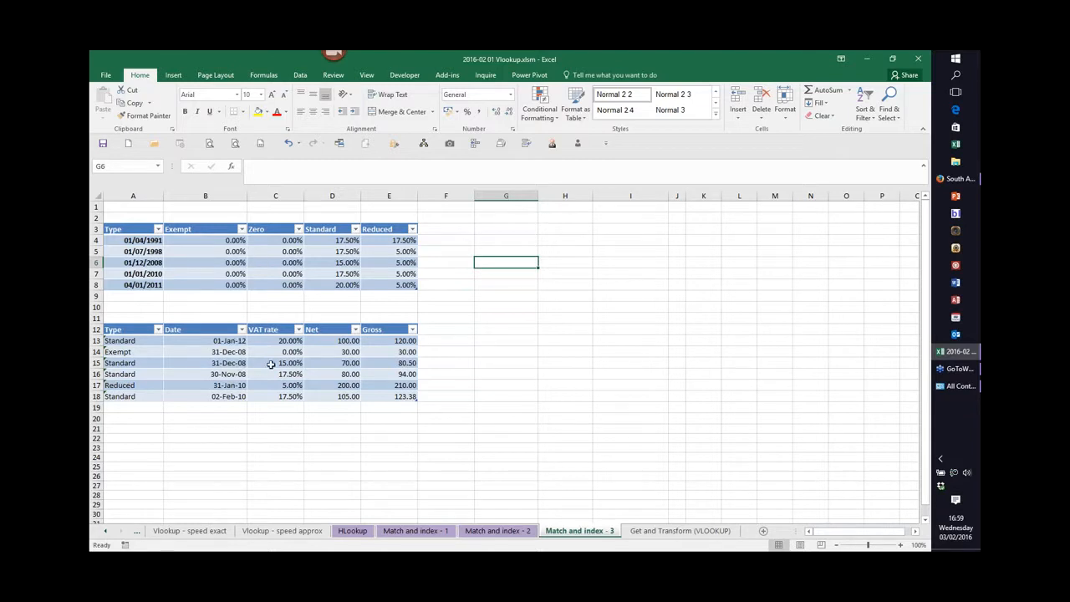
pyautogui.doubleClick(281, 339)
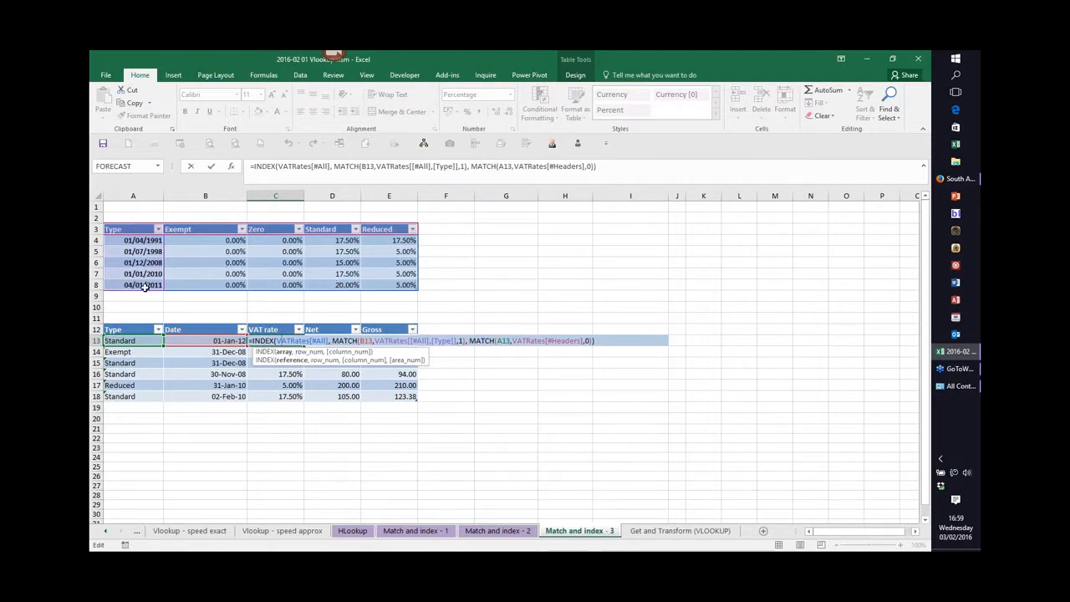
pyautogui.click(217, 340)
pyautogui.hotkey('ctrl', 'Return')
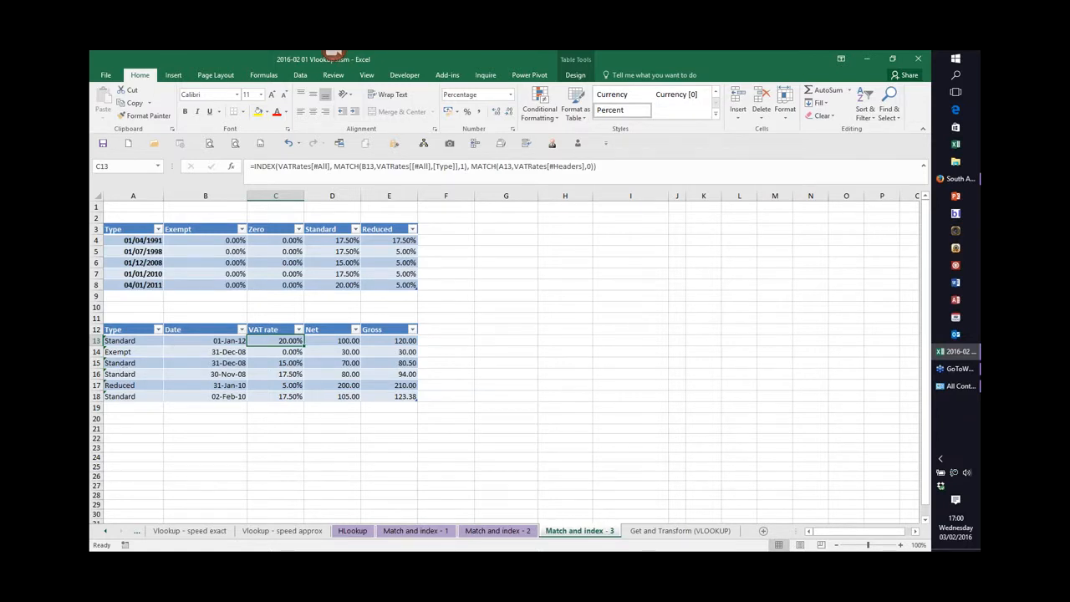
# Open the recent workbook 2016-02 01 Vlookup gandt.xlsx and close the original webinar workbook.
pyautogui.click(106, 75)
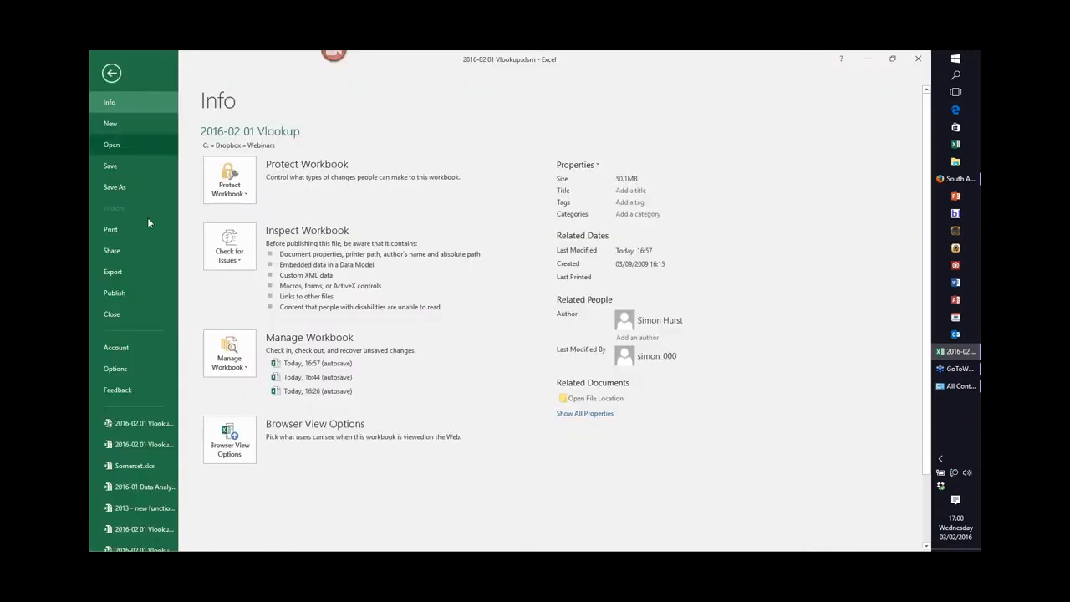
pyautogui.click(147, 440)
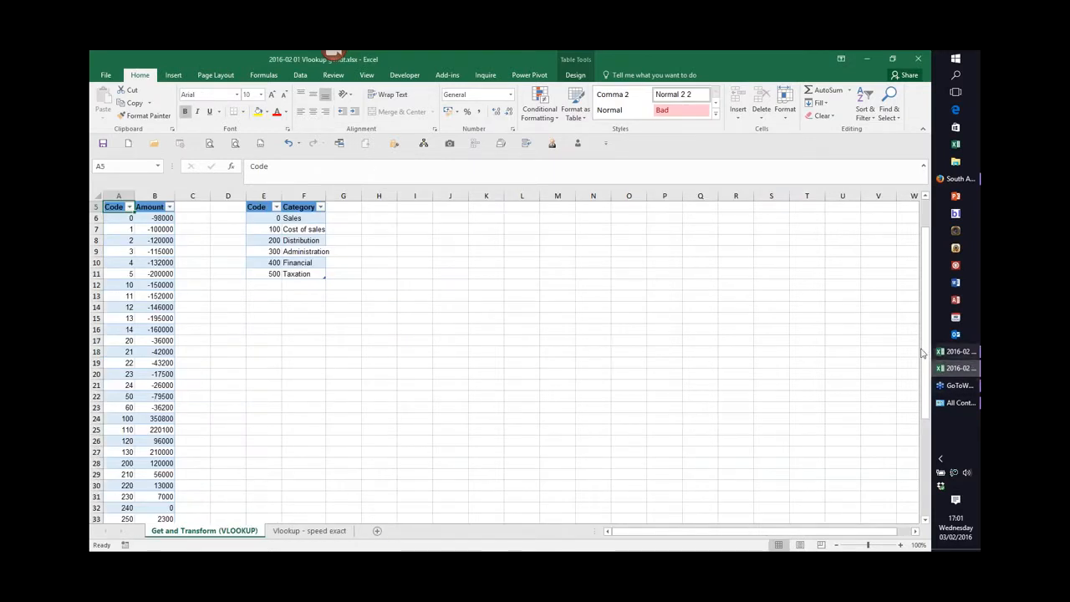
pyautogui.click(955, 354)
pyautogui.moveTo(952, 353)
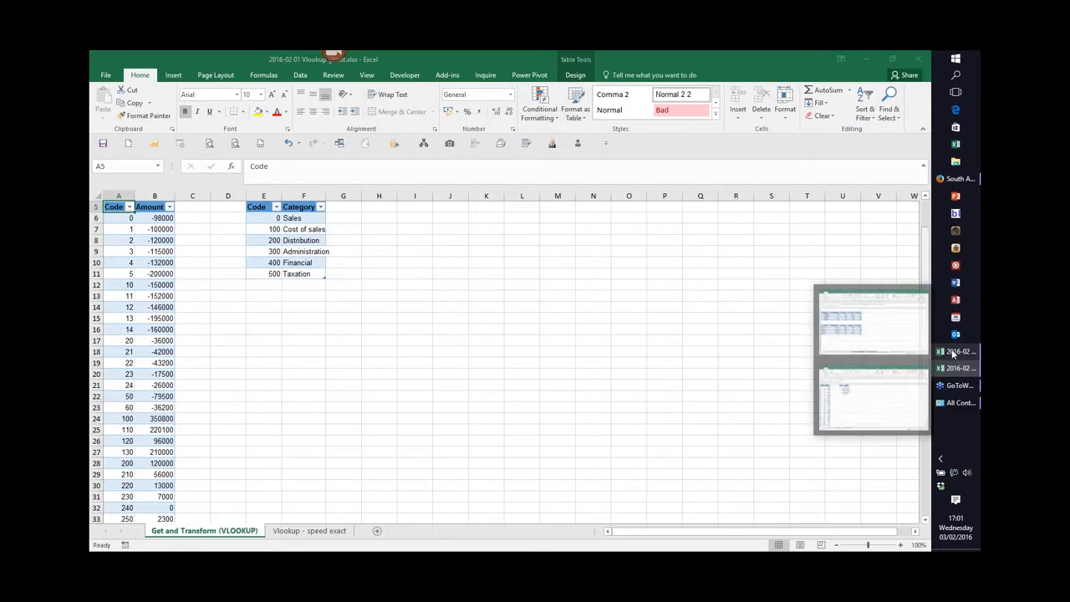
pyautogui.click(952, 354)
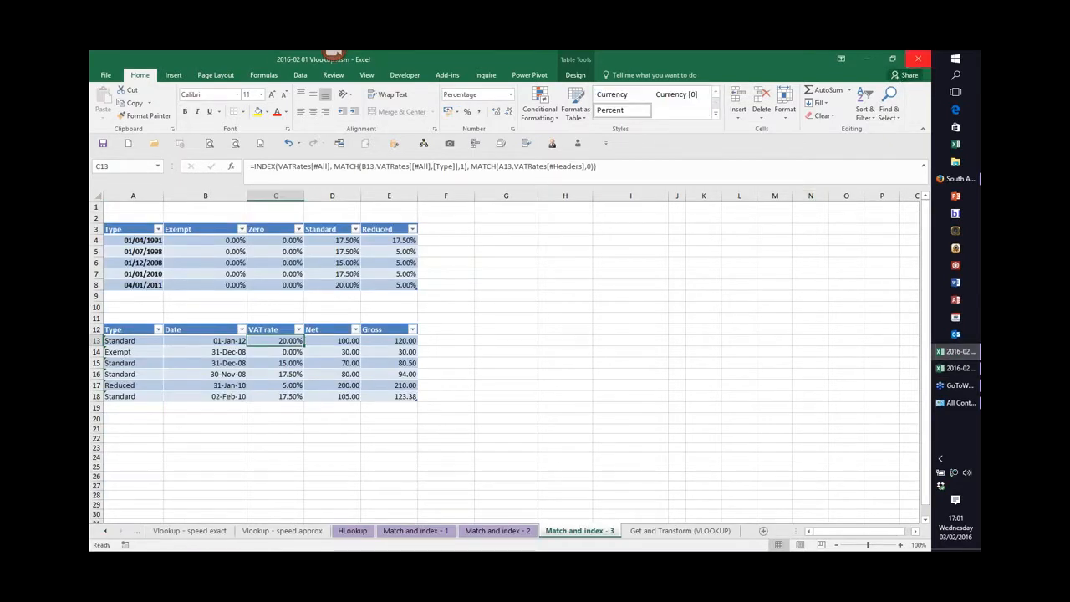
pyautogui.click(918, 58)
pyautogui.click(510, 326)
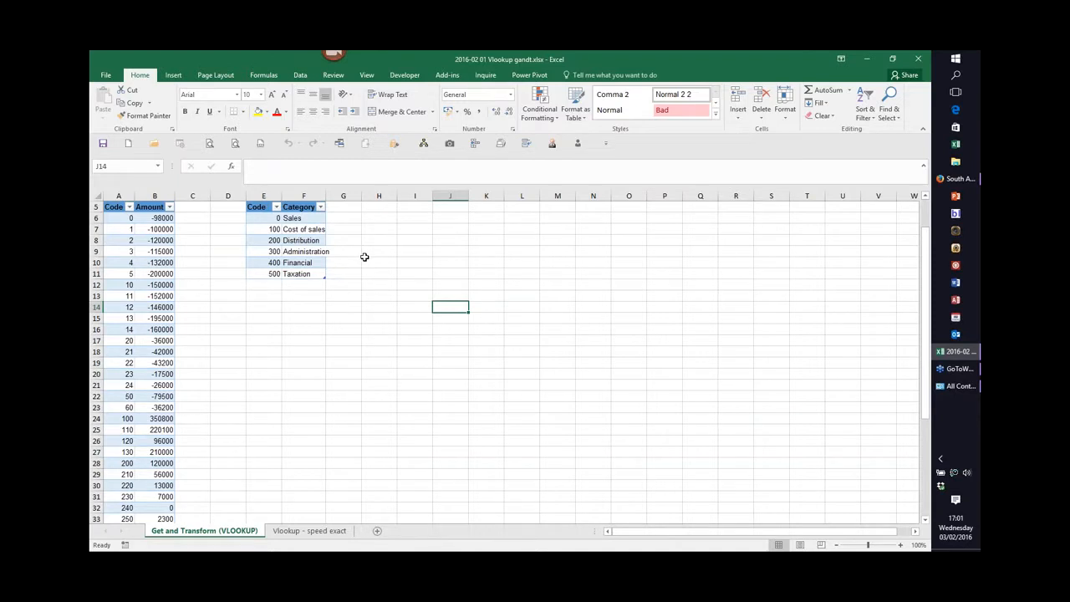
# Create a query from the Code/Category table TBStructure and load it as a connection only.
pyautogui.click(301, 75)
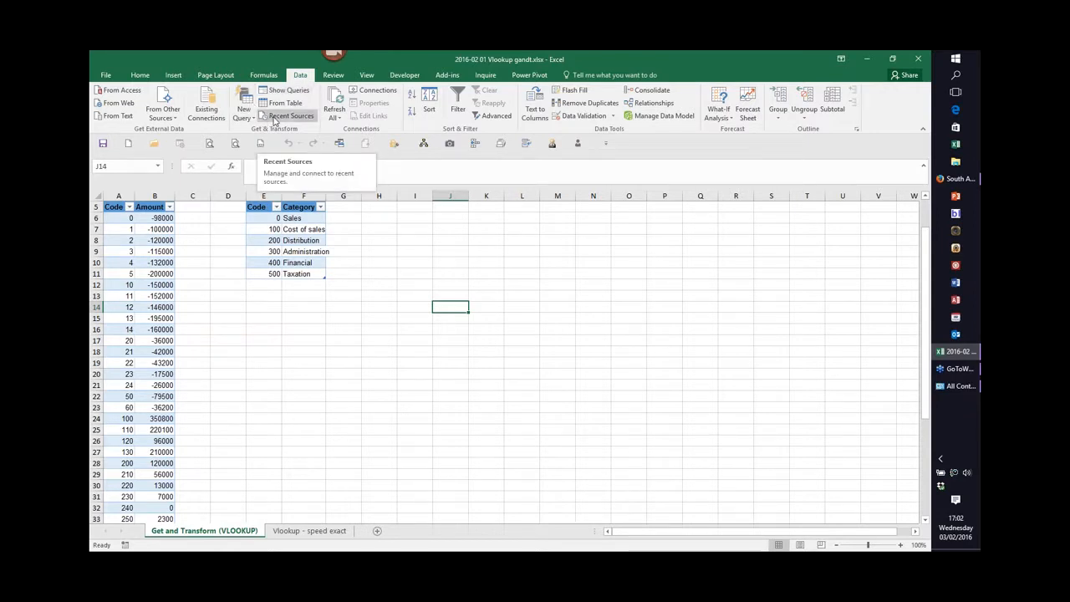
pyautogui.click(298, 242)
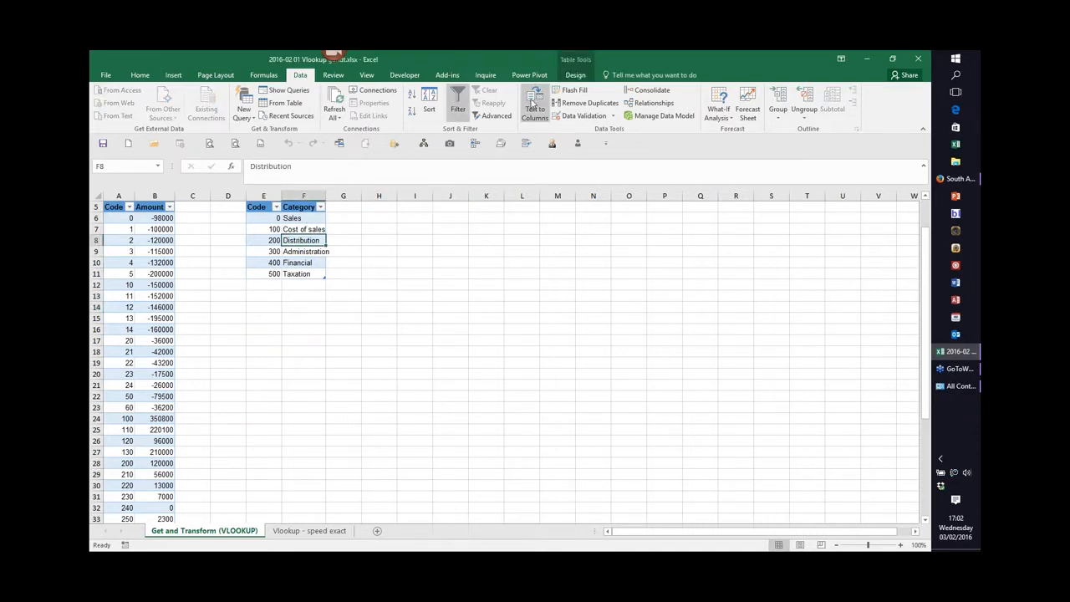
pyautogui.click(576, 75)
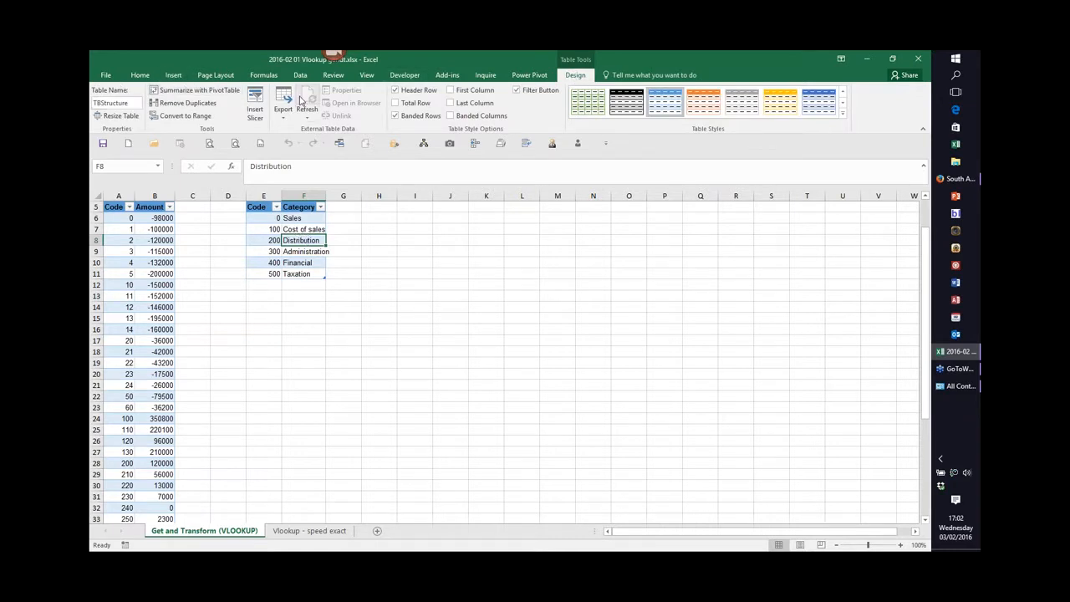
pyautogui.click(298, 76)
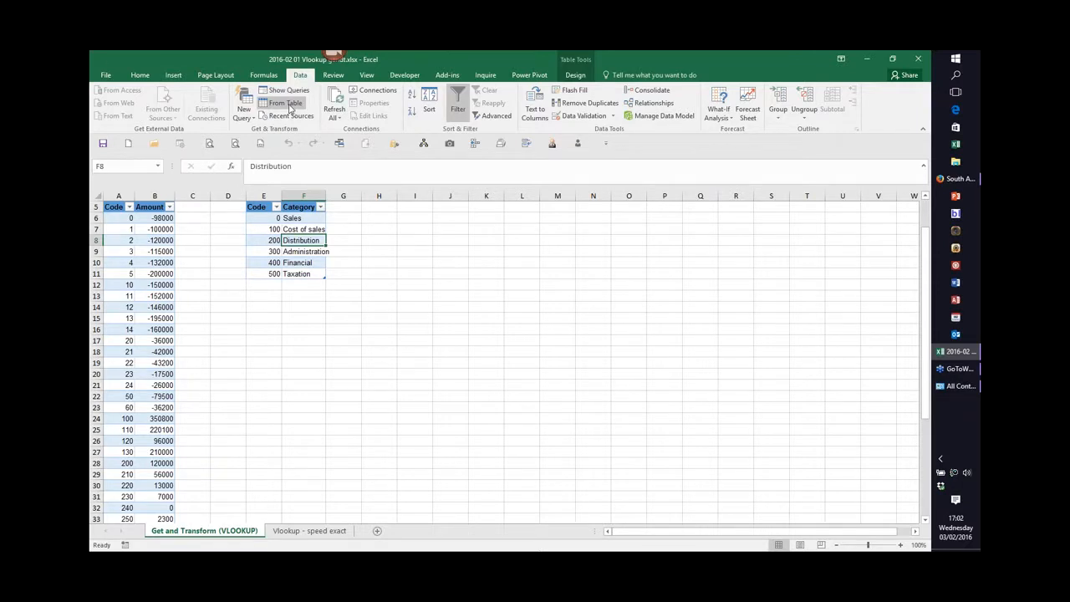
pyautogui.click(286, 103)
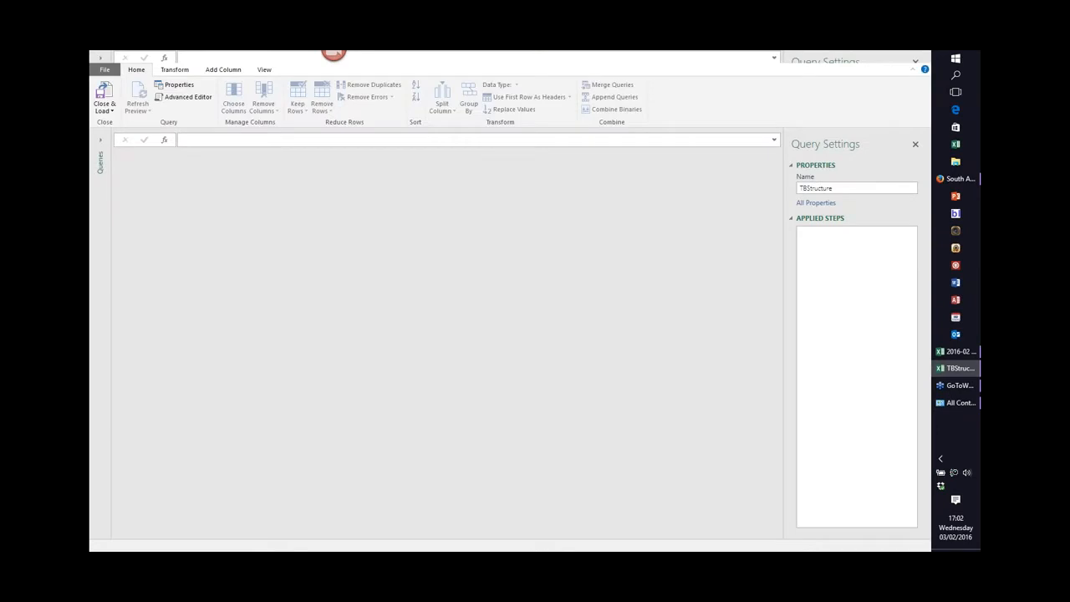
pyautogui.click(111, 112)
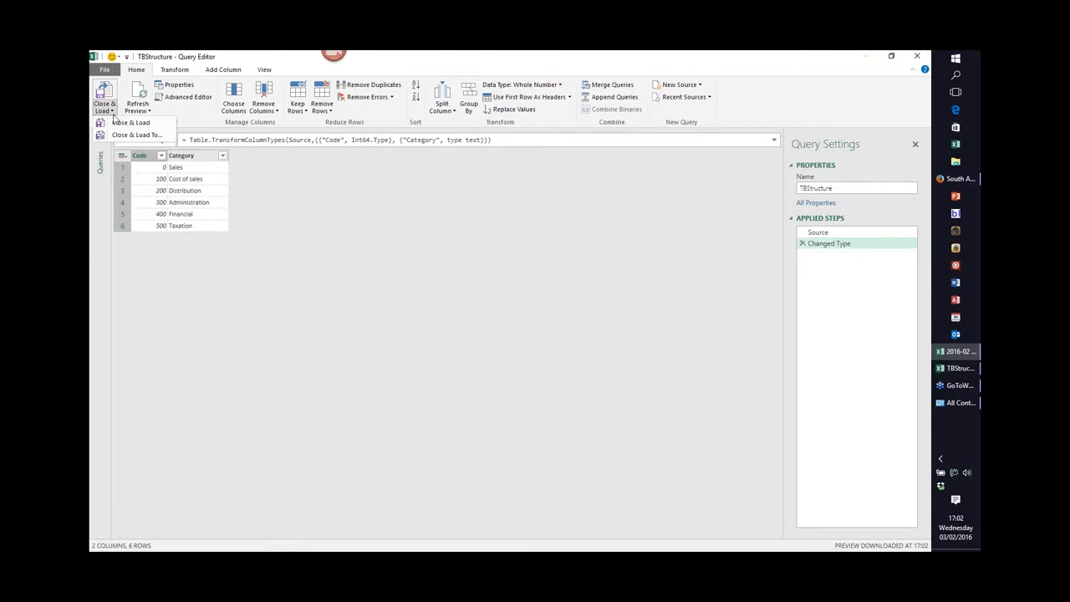
pyautogui.click(124, 135)
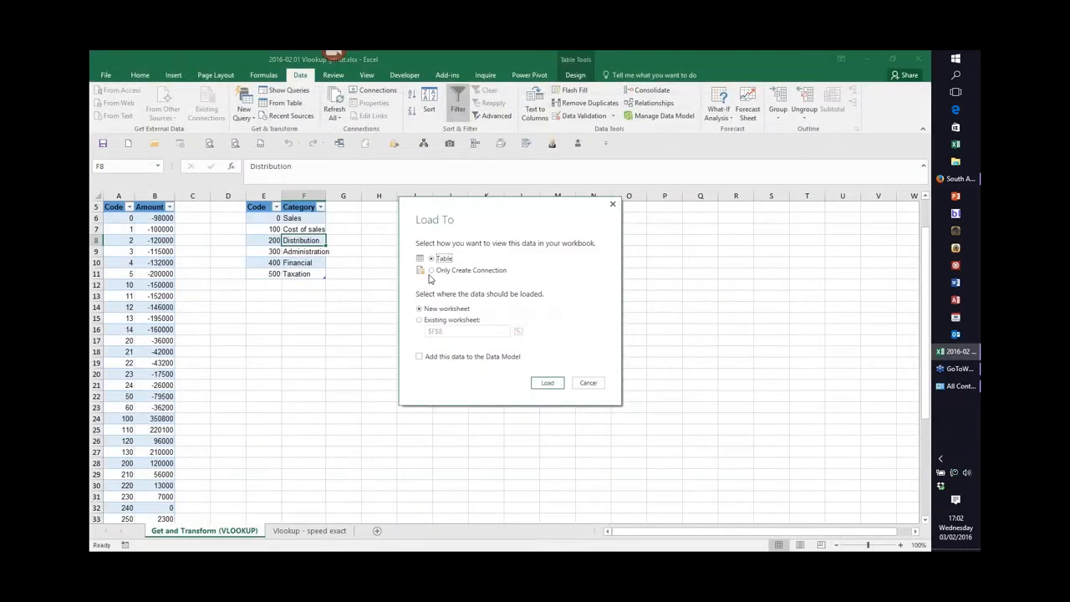
pyautogui.click(434, 272)
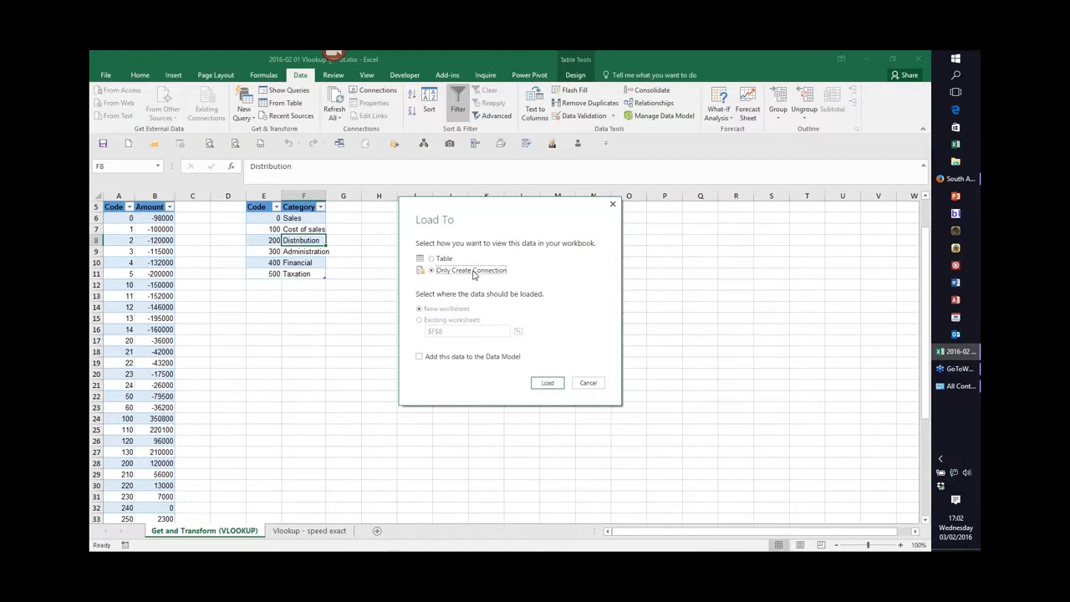
pyautogui.click(547, 384)
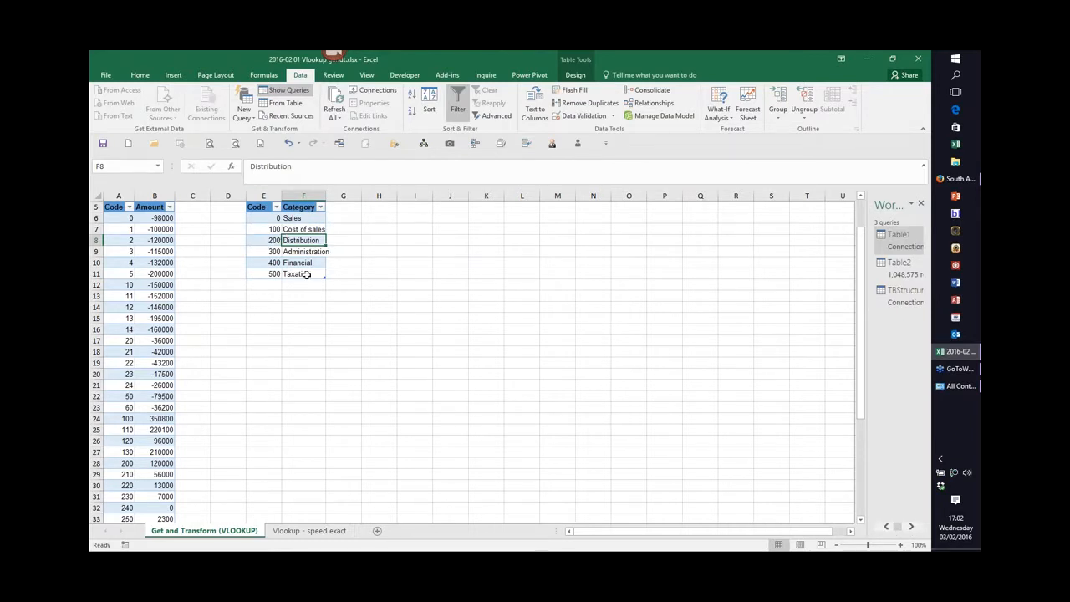
# Create a query from the Code/Amount table and merge it with TBStructure on the Code columns as a left outer join.
pyautogui.click(155, 241)
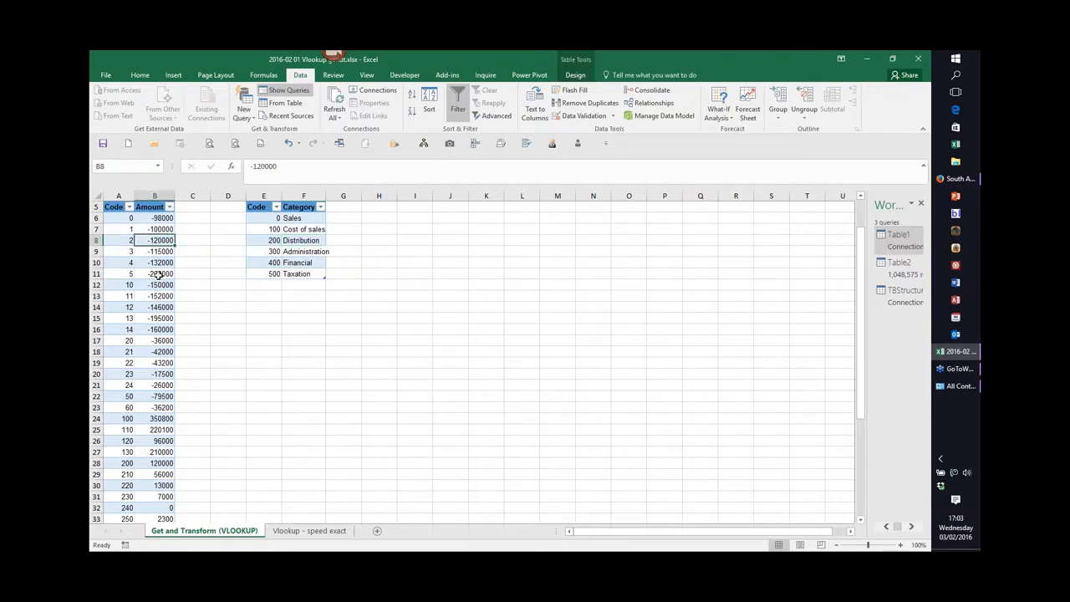
pyautogui.click(286, 105)
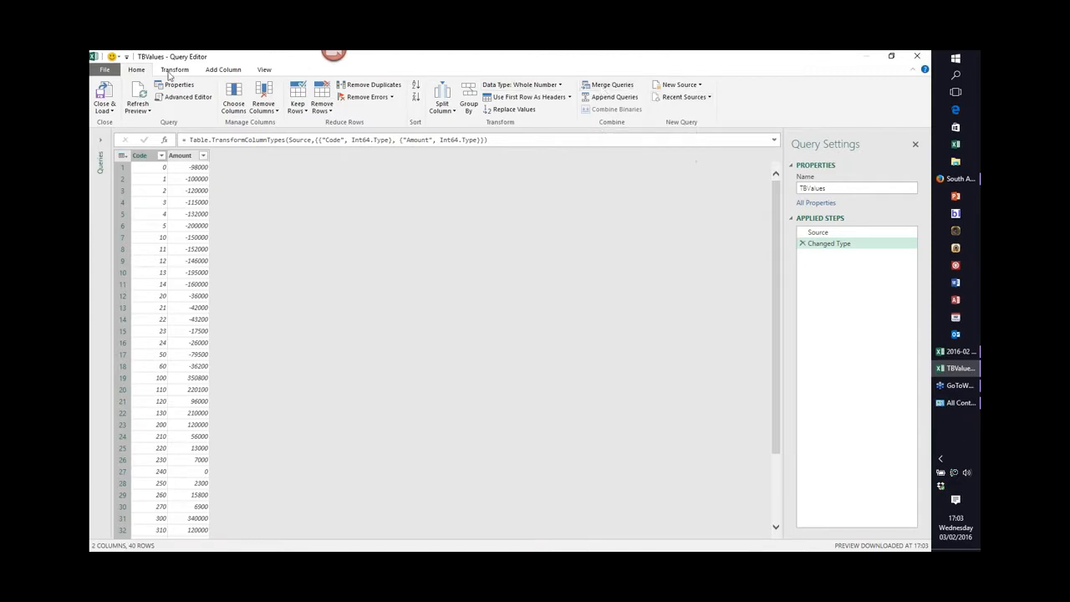
pyautogui.click(608, 86)
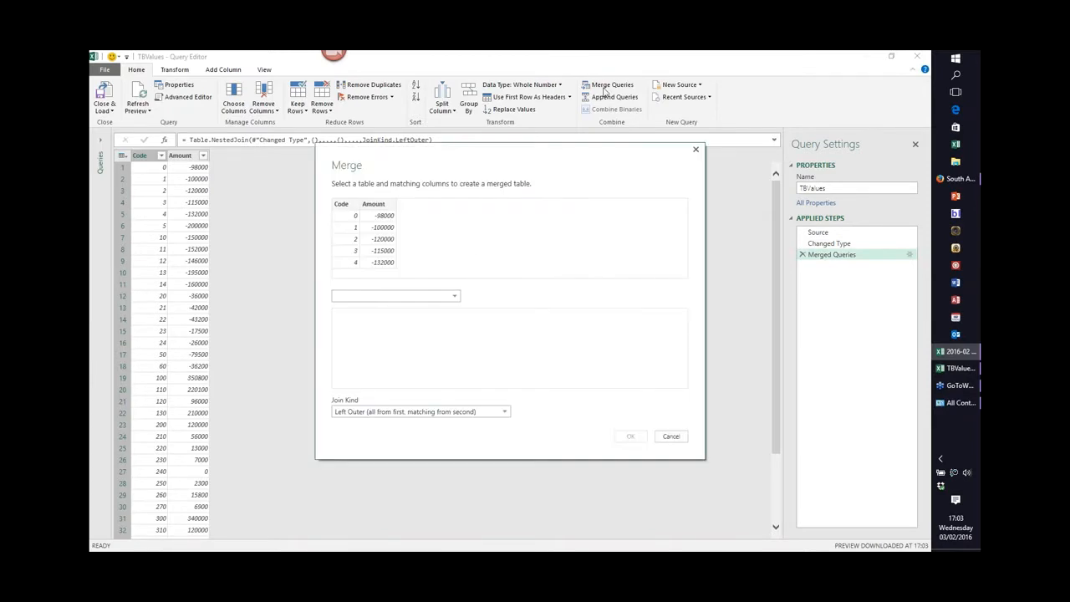
pyautogui.click(454, 297)
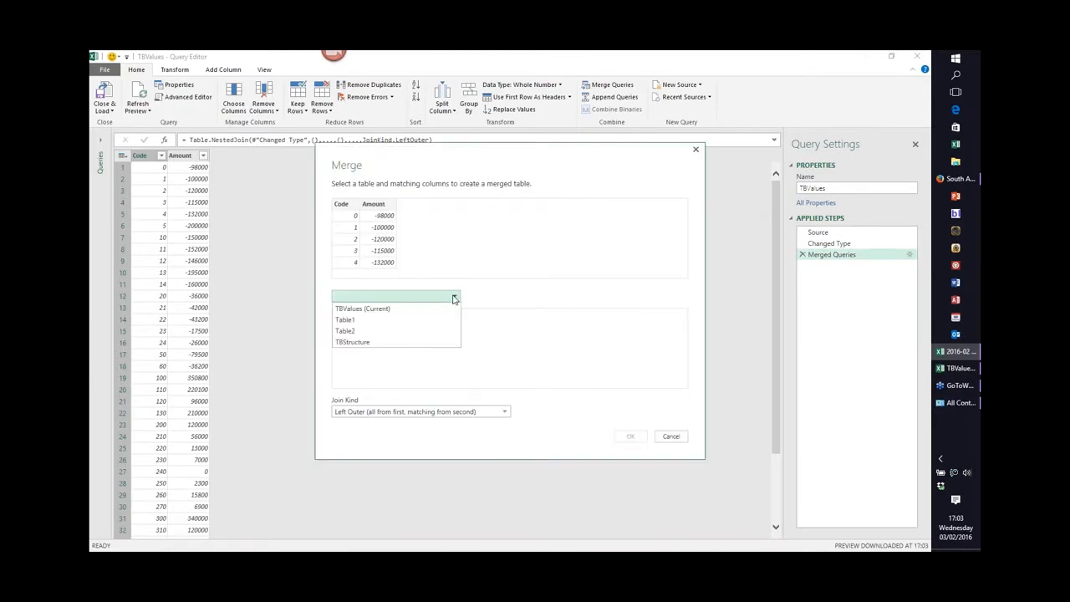
pyautogui.click(357, 343)
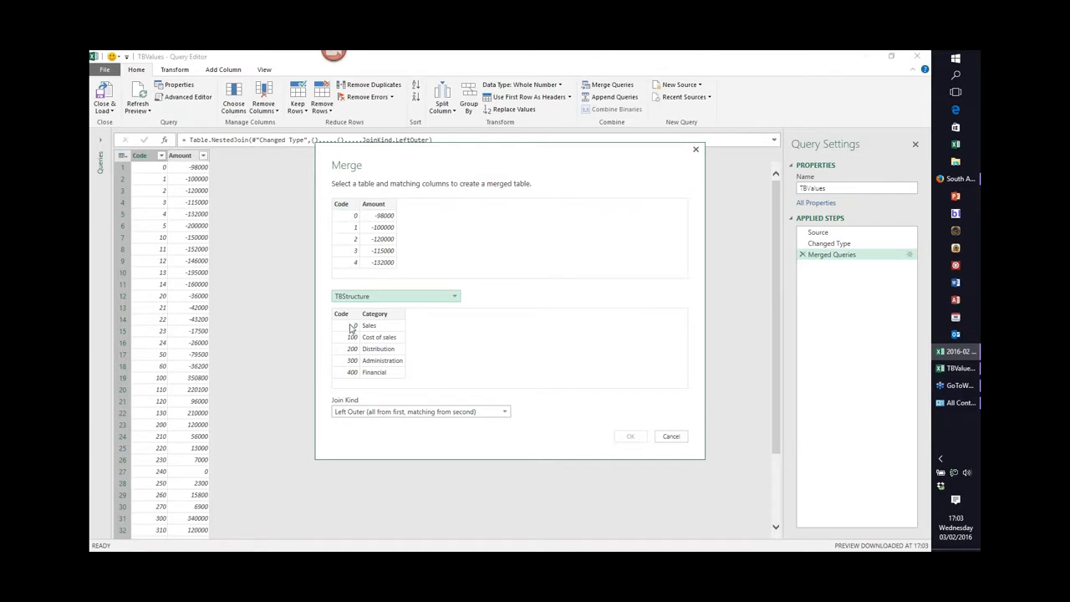
pyautogui.click(343, 207)
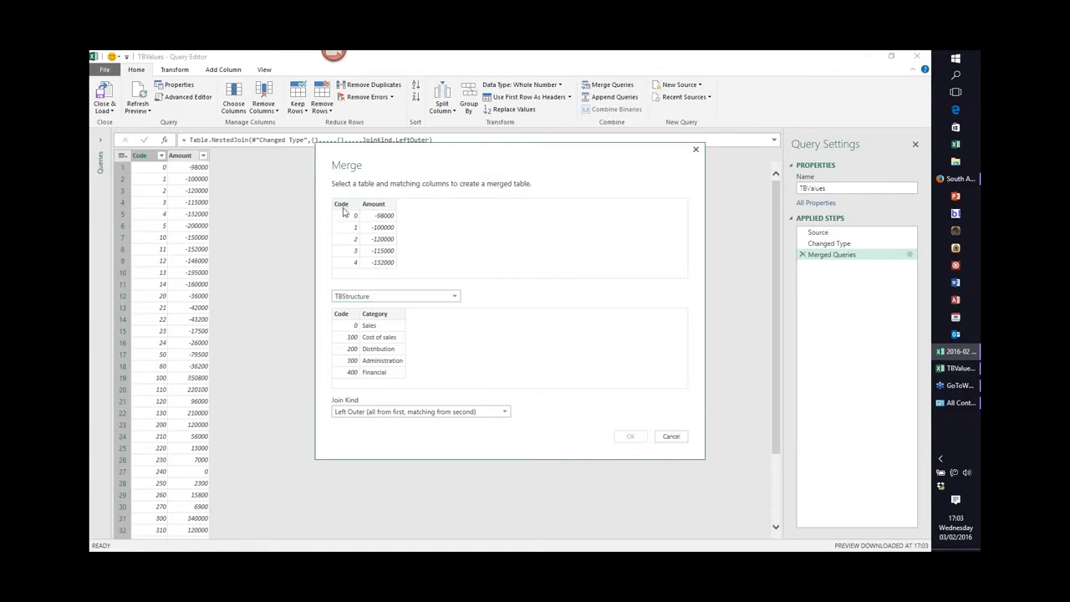
pyautogui.click(347, 316)
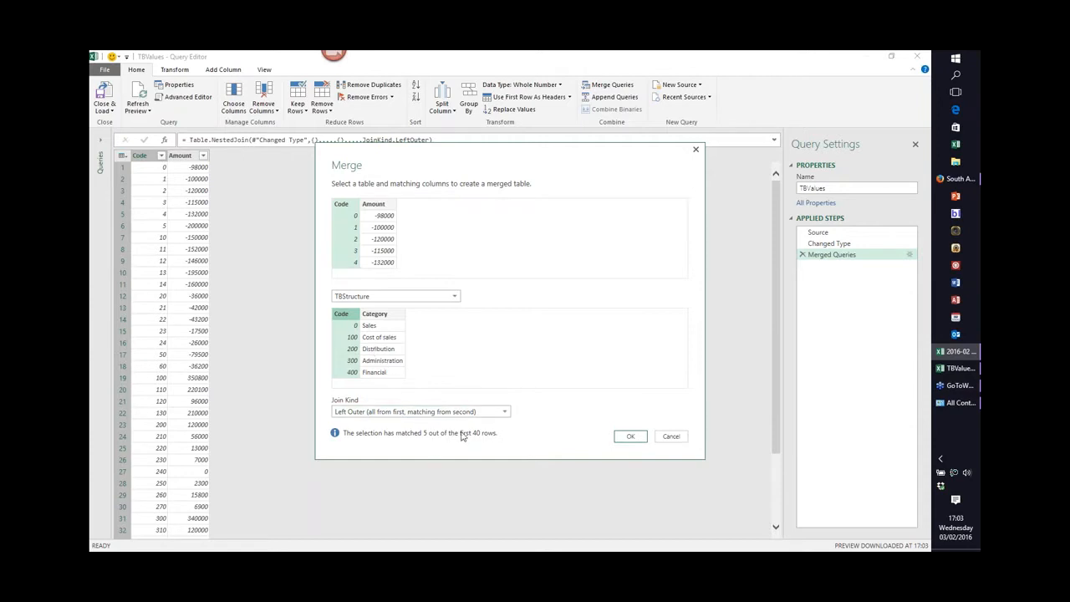
pyautogui.click(629, 438)
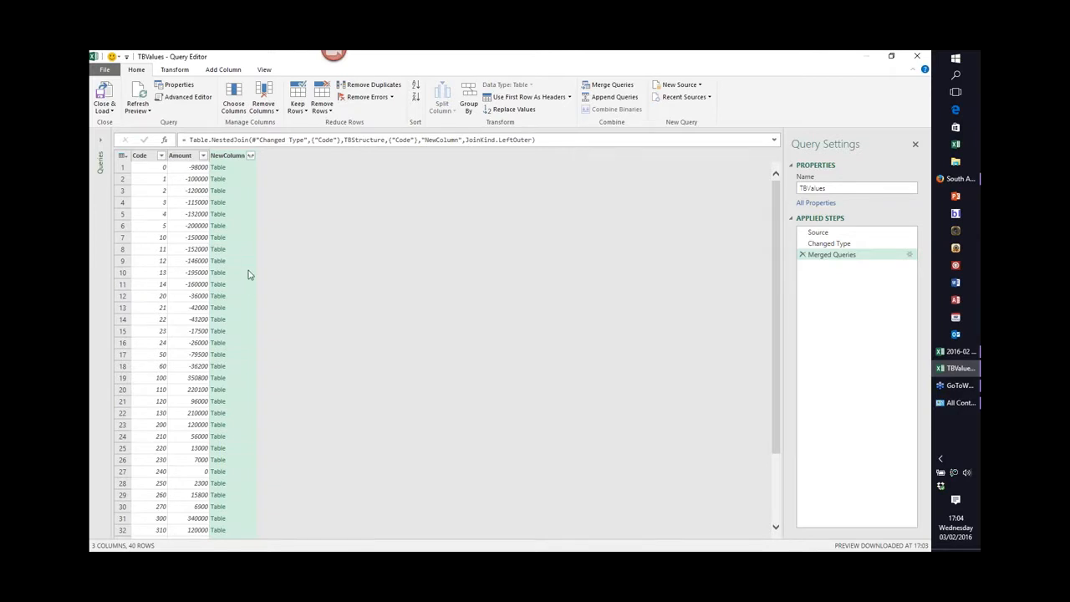
# Expand the merged column to bring in only Category, without using the original column name as prefix.
pyautogui.click(250, 156)
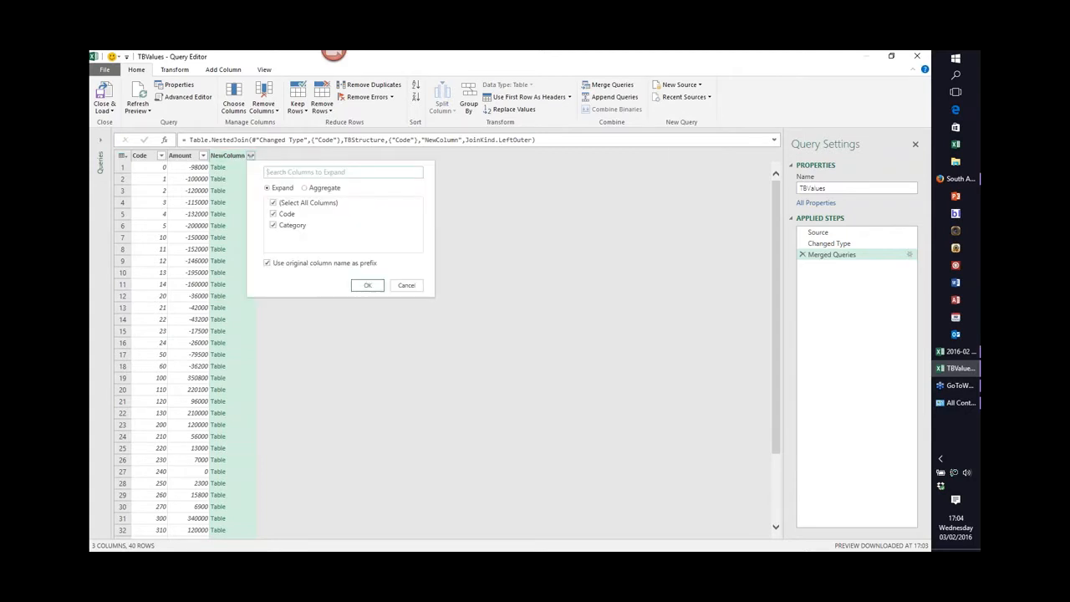
pyautogui.click(274, 226)
pyautogui.click(273, 214)
pyautogui.click(274, 225)
pyautogui.click(267, 263)
pyautogui.click(365, 286)
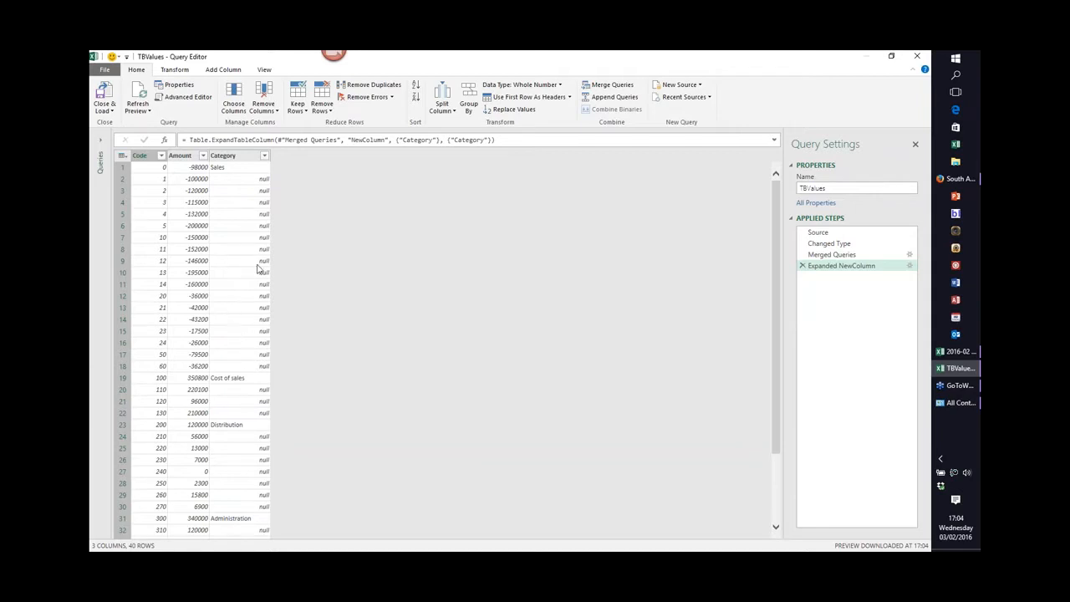
# Sort the merged query rows by Code in ascending order.
pyautogui.click(152, 159)
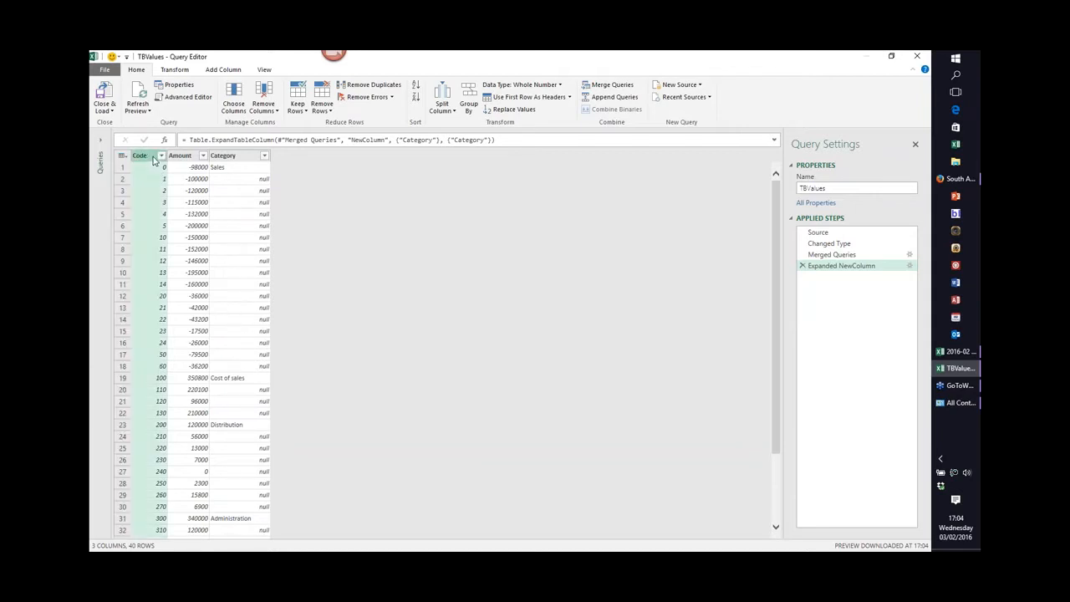
pyautogui.click(162, 155)
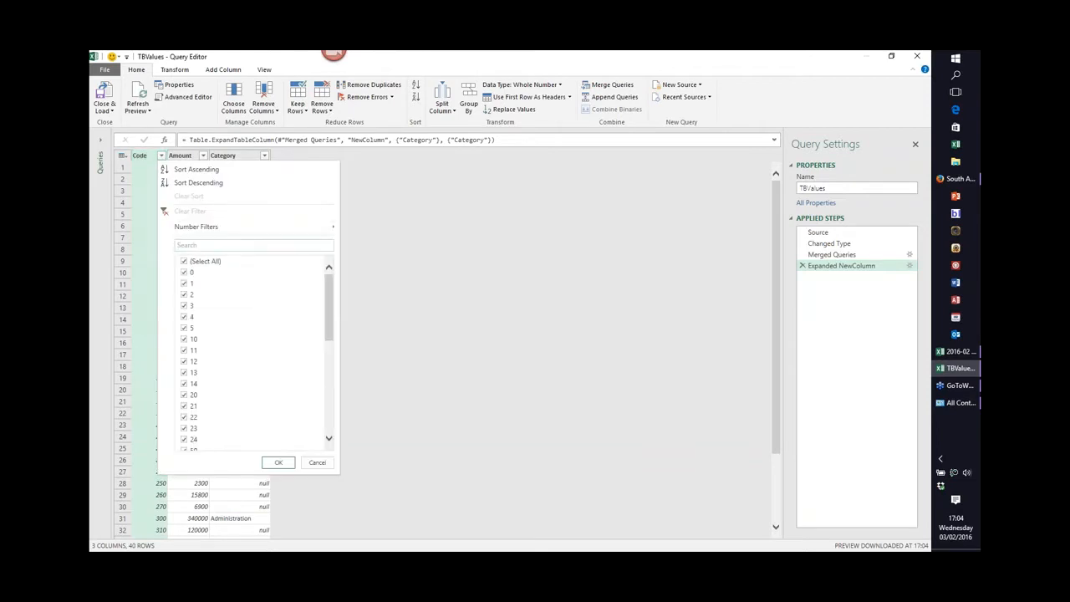
pyautogui.click(194, 169)
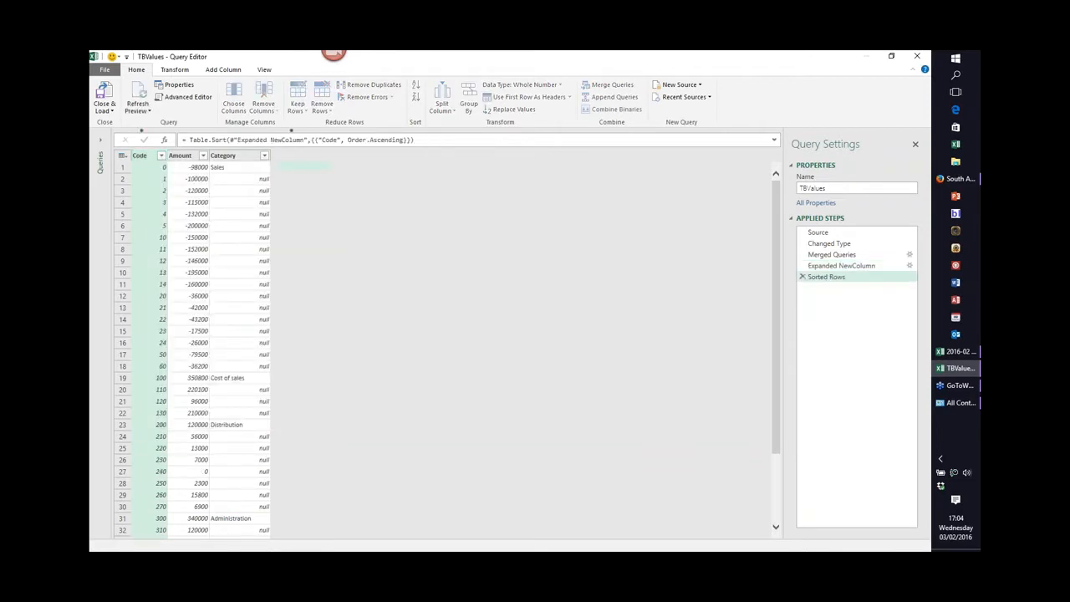
# Fill the Category column down so every code gets its category.
pyautogui.click(231, 162)
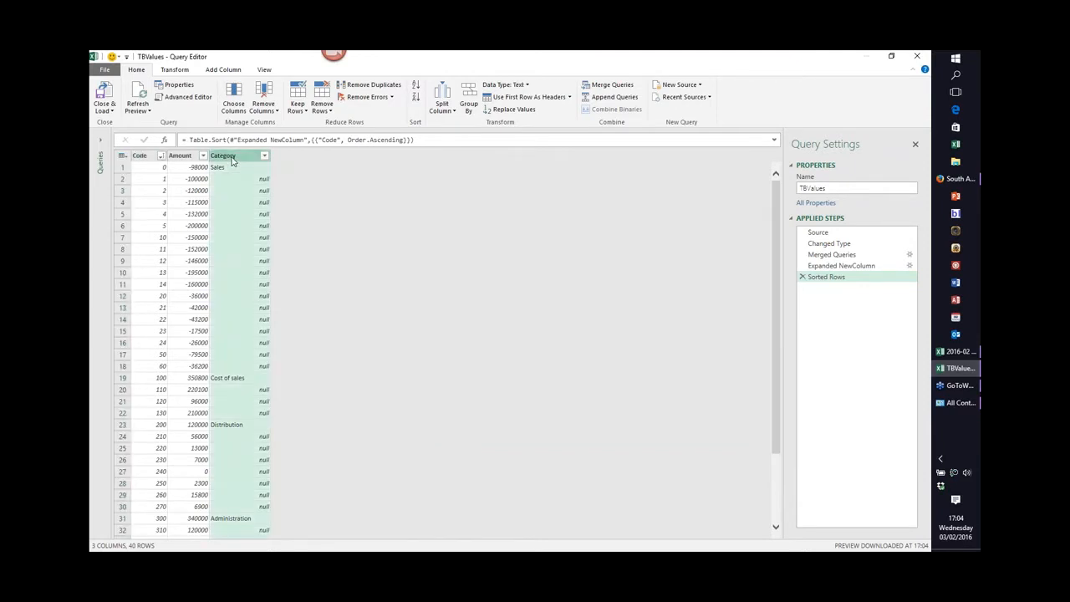
pyautogui.click(182, 72)
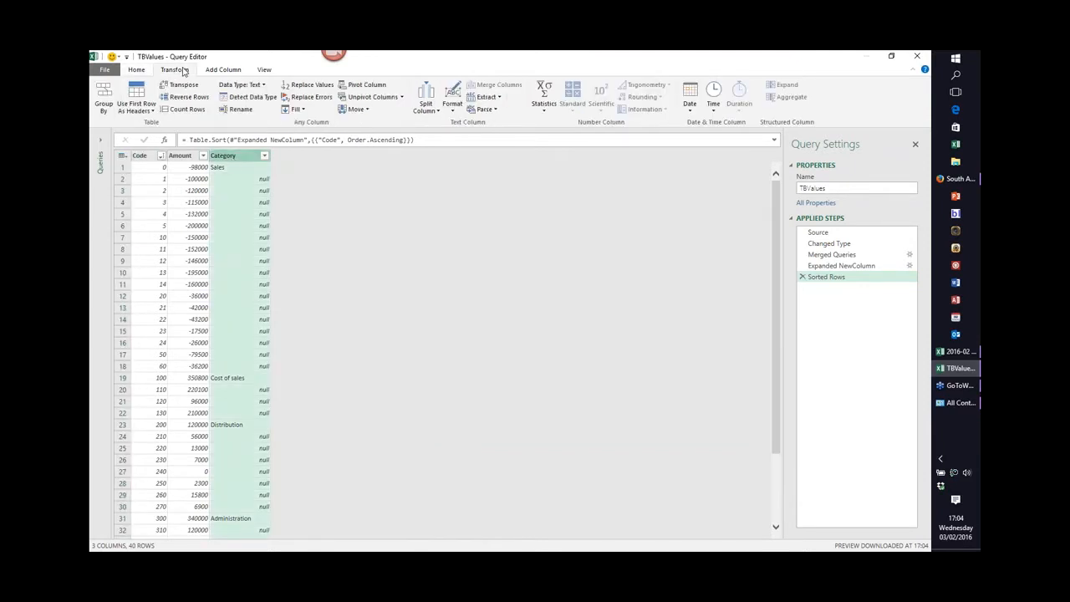
pyautogui.click(294, 109)
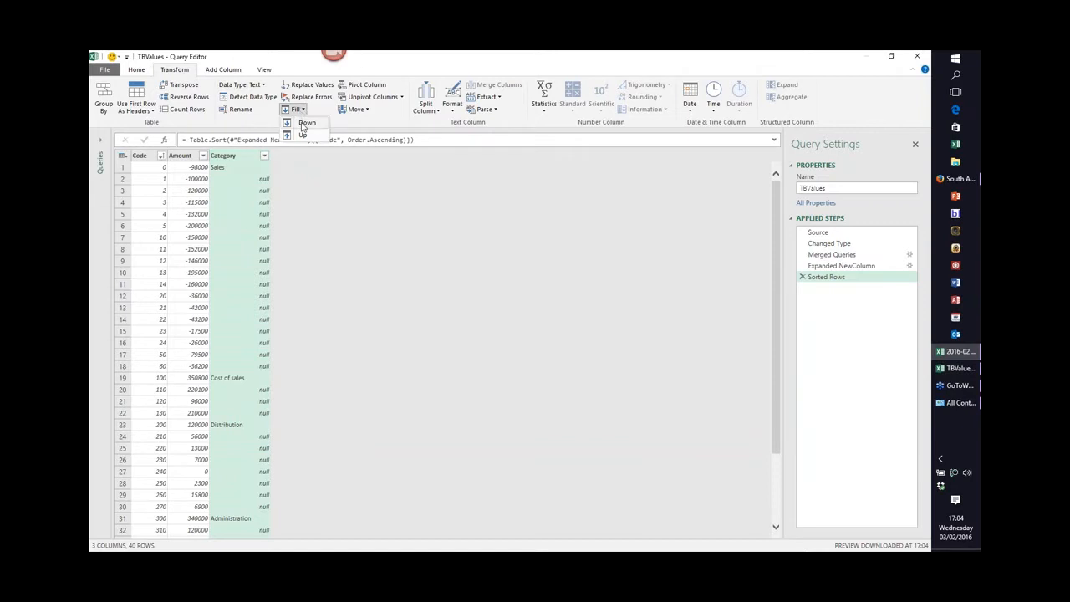
pyautogui.click(307, 124)
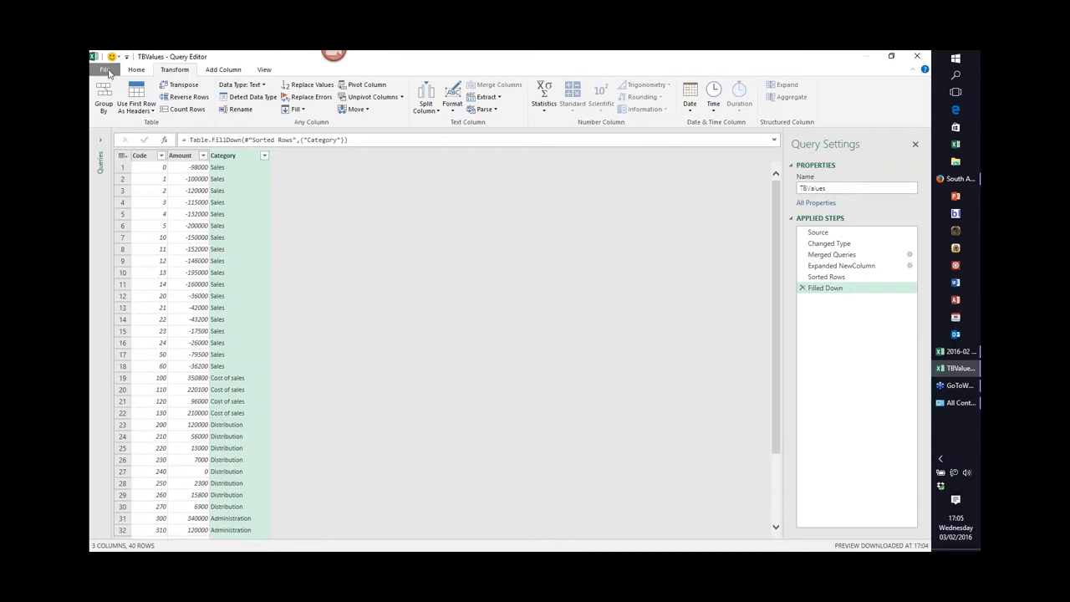
# Close and load the TBValues query as a table on the existing worksheet starting at cell I5.
pyautogui.click(139, 70)
pyautogui.click(111, 109)
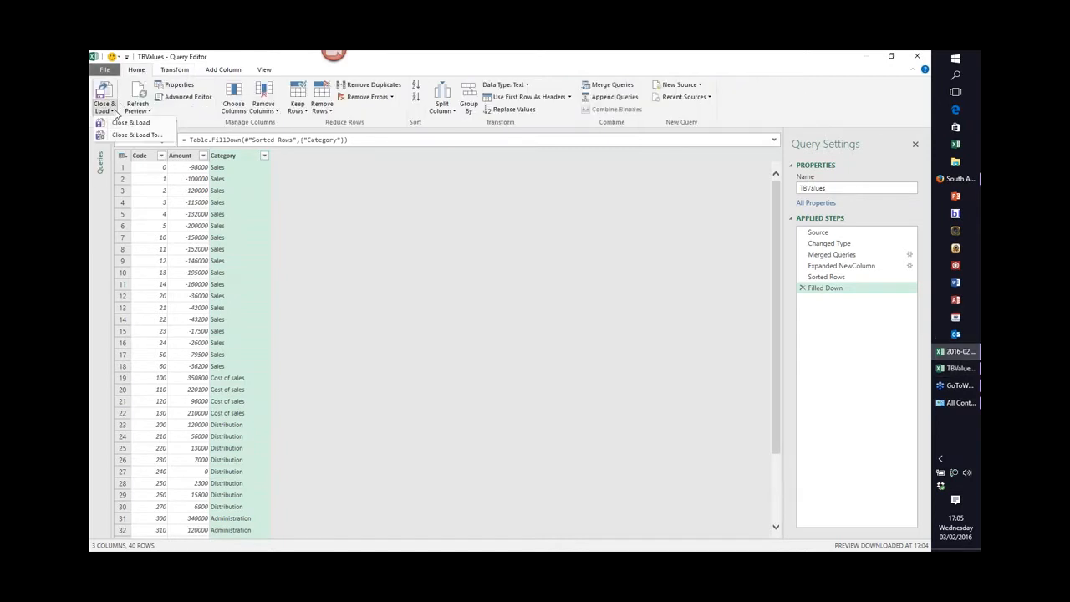
pyautogui.click(137, 136)
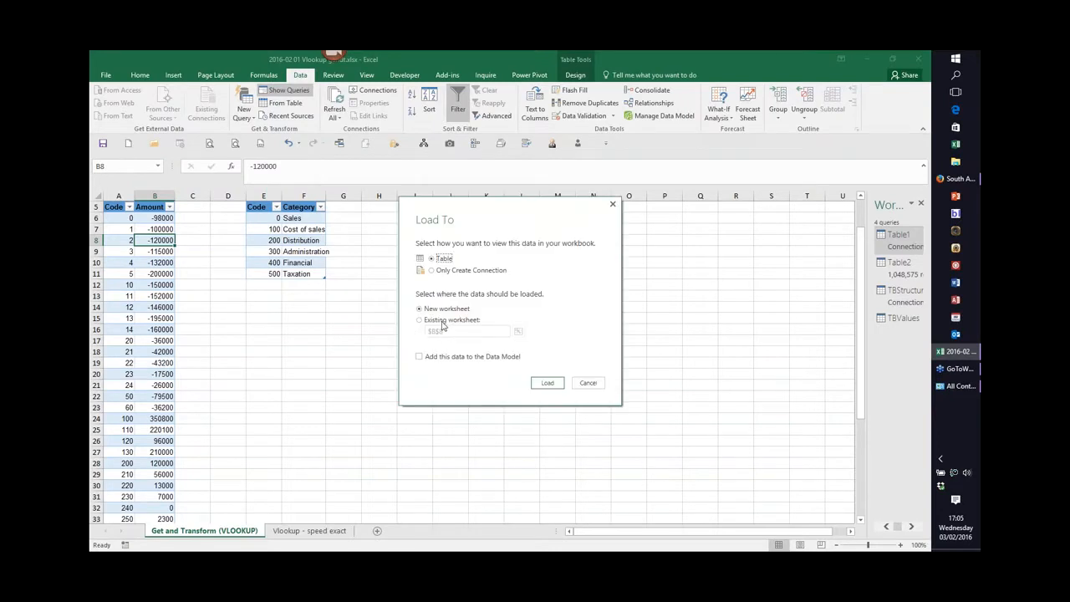
pyautogui.click(421, 321)
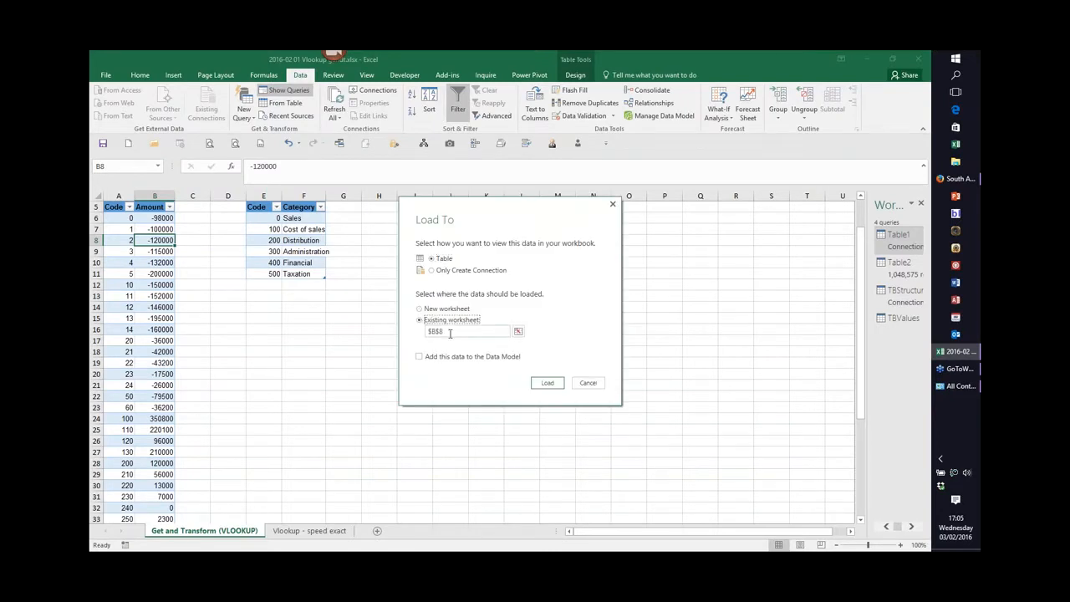
pyautogui.click(519, 333)
pyautogui.click(410, 209)
pyautogui.click(205, 395)
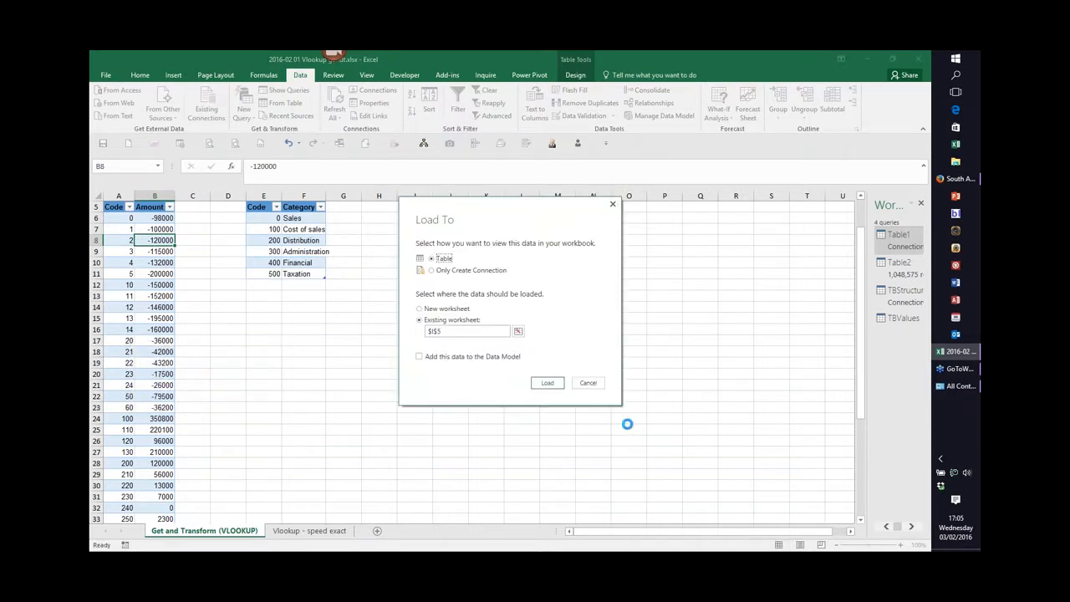
pyautogui.click(550, 386)
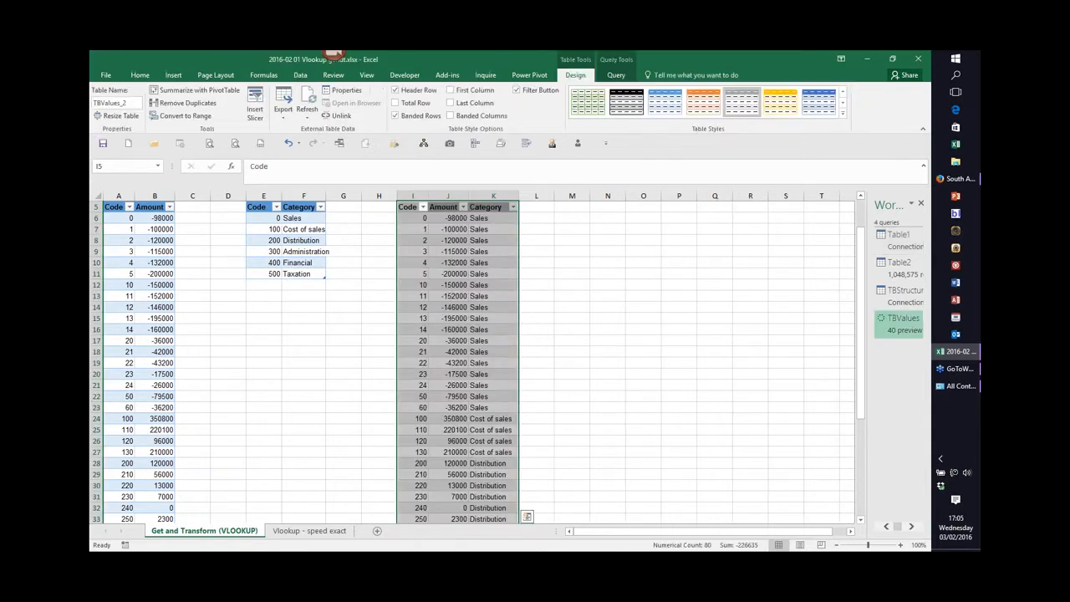
# Insert a row above Cost of sales in the Code/Category table and enter code 20 with category UK Sales.
pyautogui.moveTo(535, 407); pyautogui.dragTo(510, 420)
pyautogui.click(608, 338)
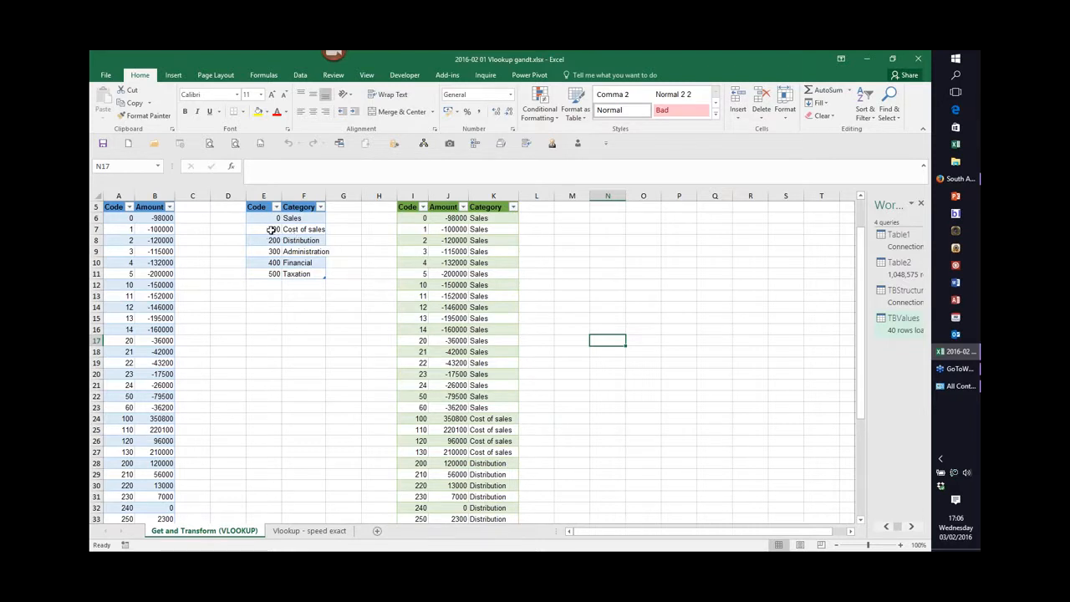
pyautogui.moveTo(272, 230); pyautogui.dragTo(298, 230)
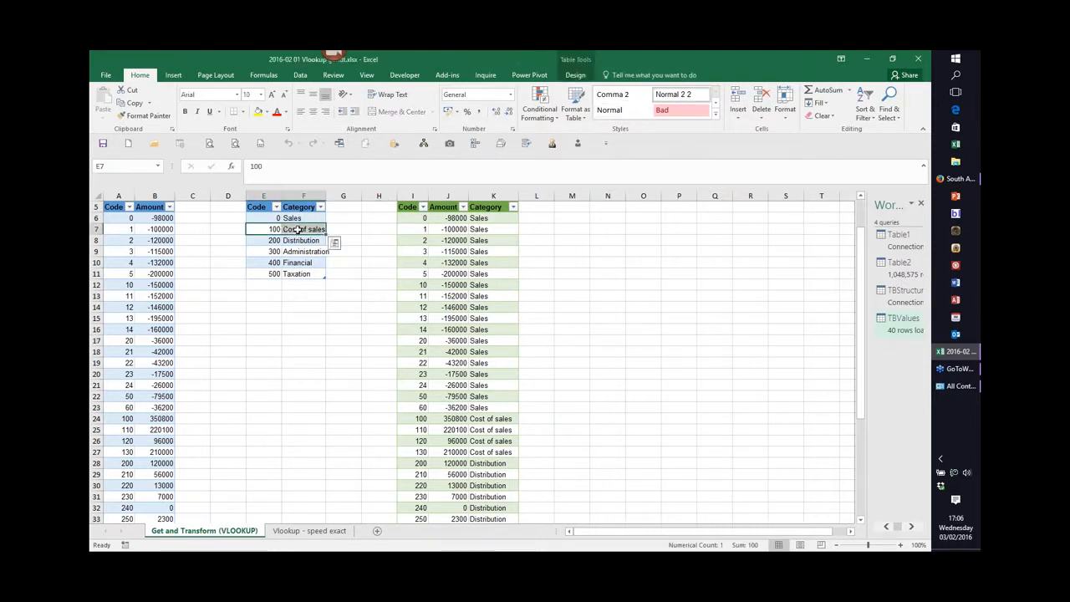
pyautogui.rightClick(297, 230)
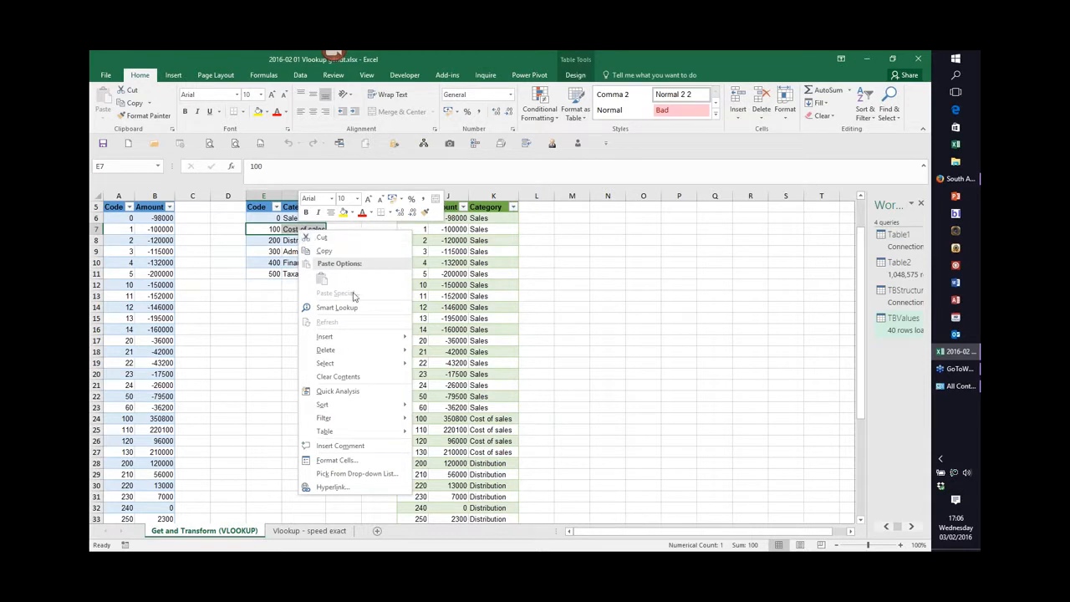
pyautogui.moveTo(351, 341)
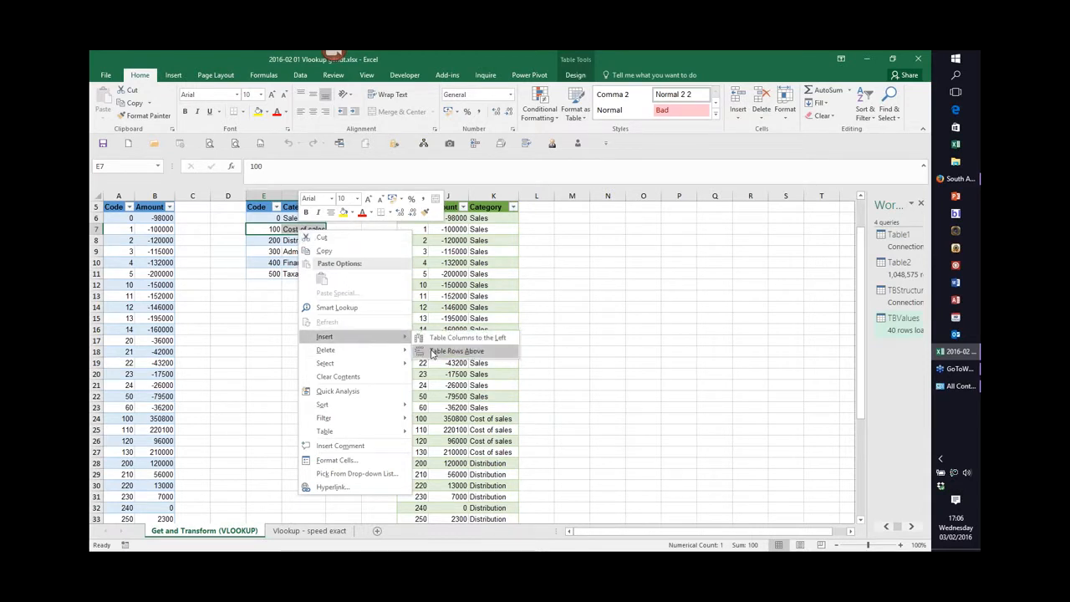
pyautogui.click(449, 353)
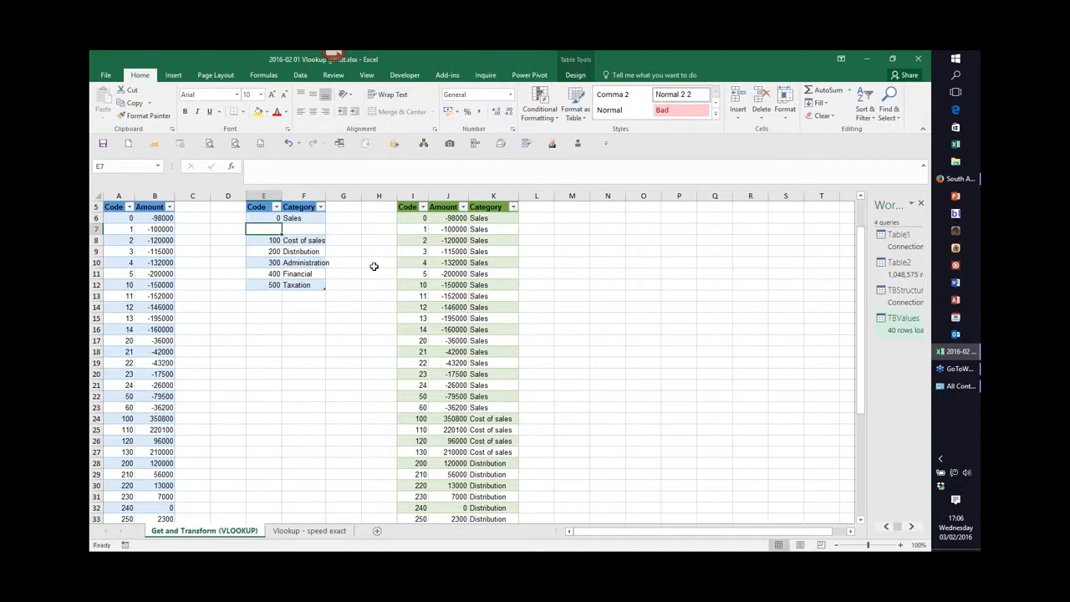
pyautogui.write('20')
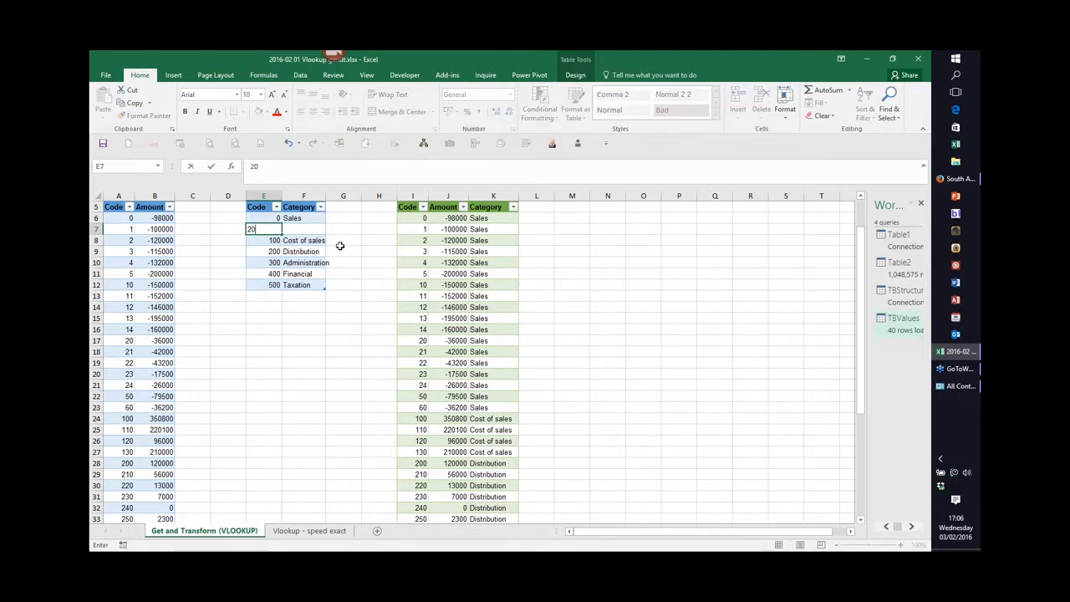
pyautogui.click(292, 231)
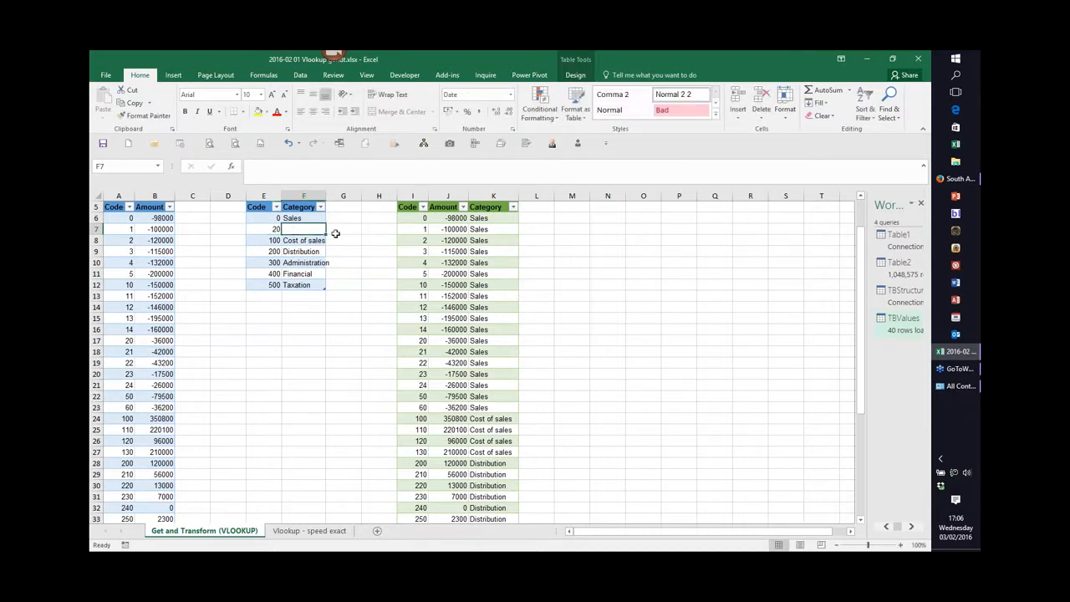
pyautogui.write('Sale')
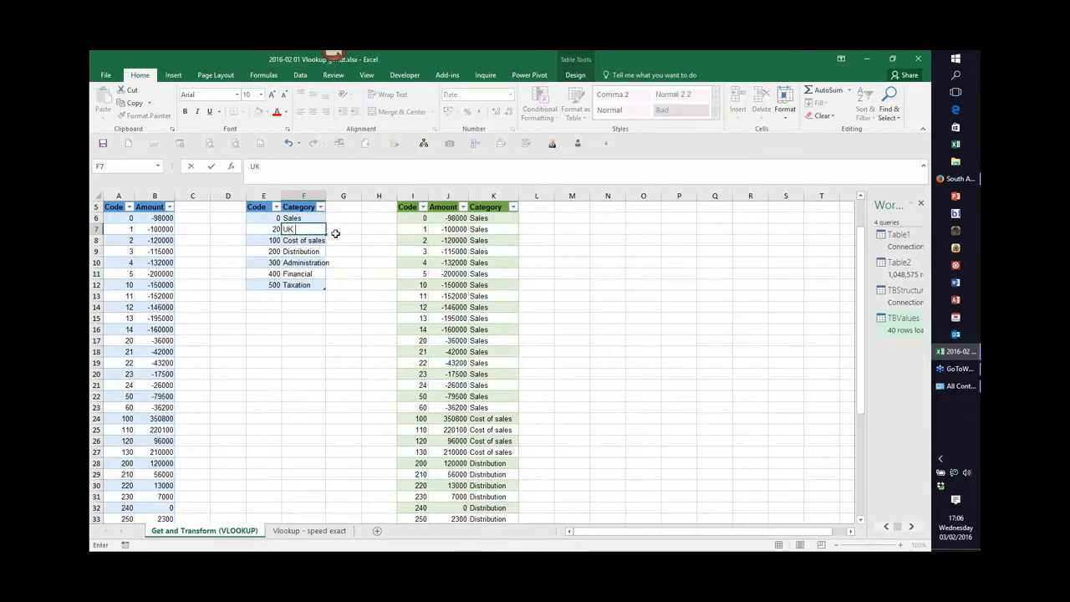
pyautogui.write('s')
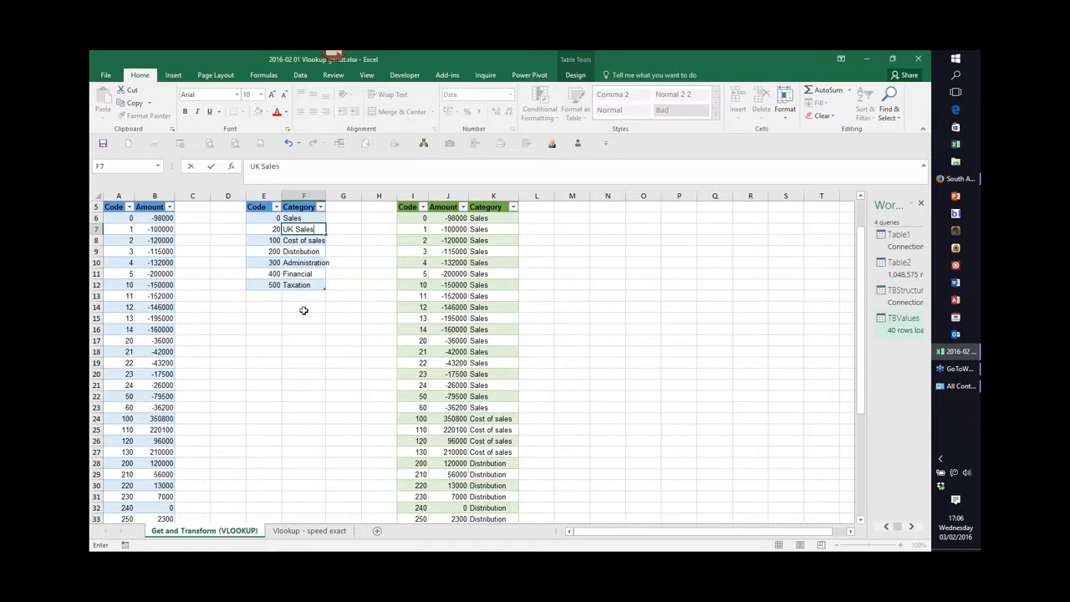
pyautogui.press('Return')
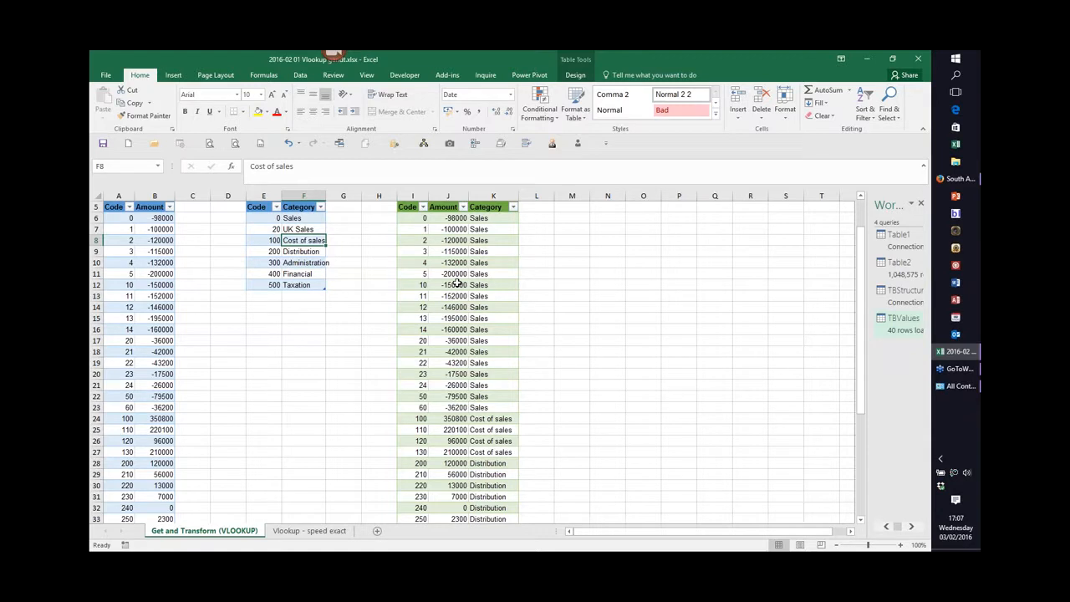
# Refresh the loaded TBValues table to pick up the new category.
pyautogui.rightClick(458, 240)
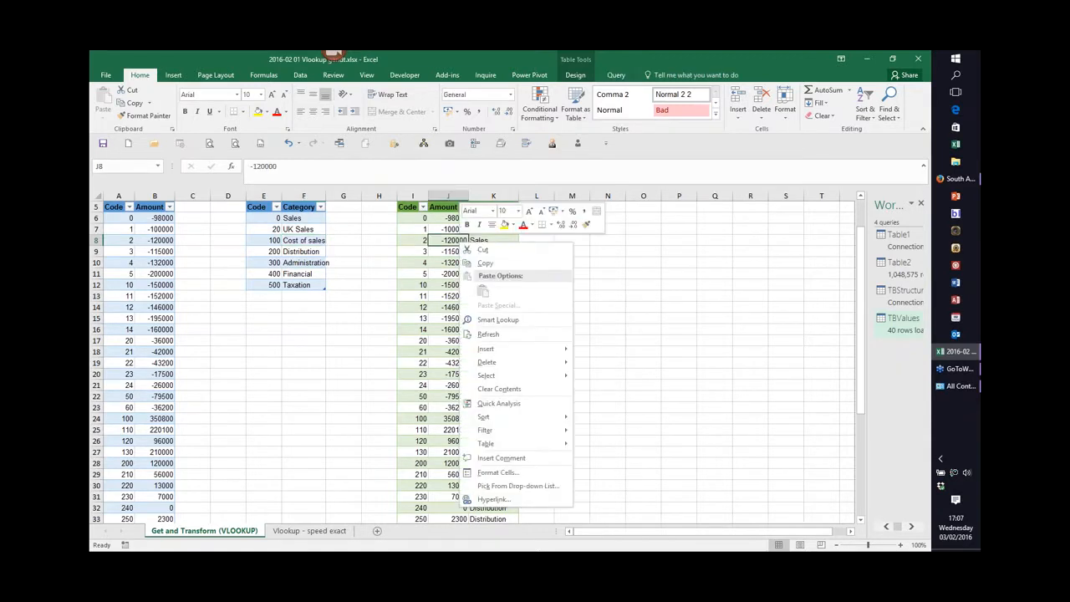
pyautogui.click(492, 335)
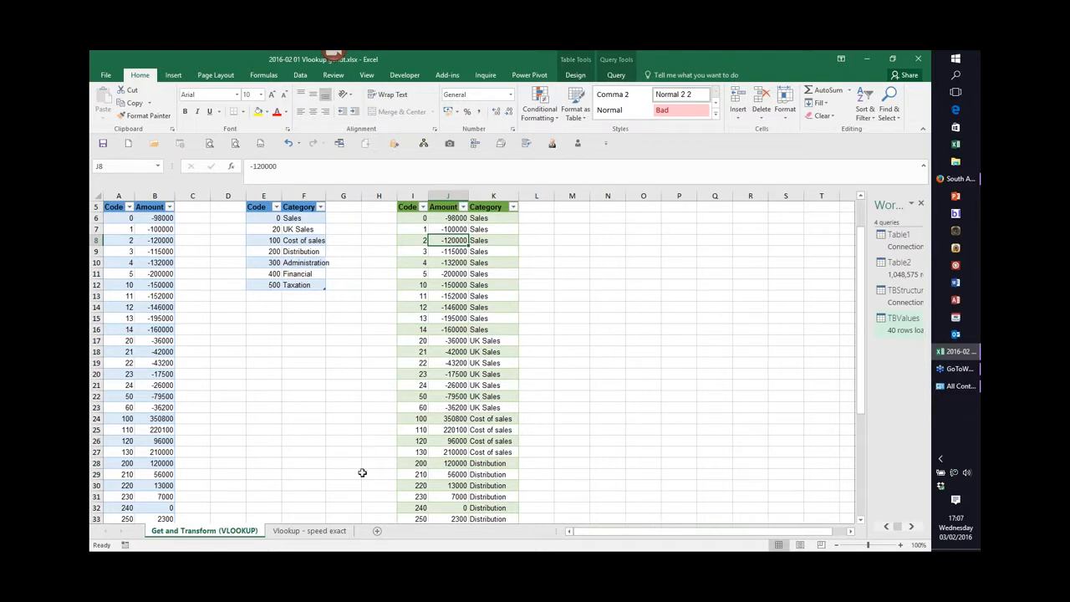
# Switch to the Vlookup - speed exact sheet and jump to the bottom and back up the ID column.
pyautogui.click(297, 532)
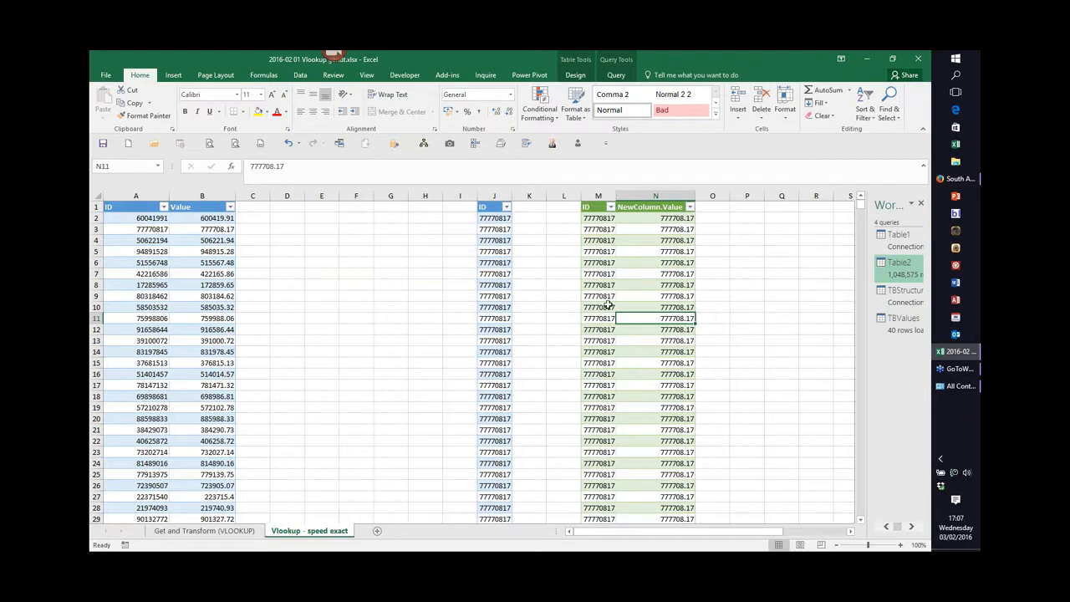
pyautogui.click(493, 219)
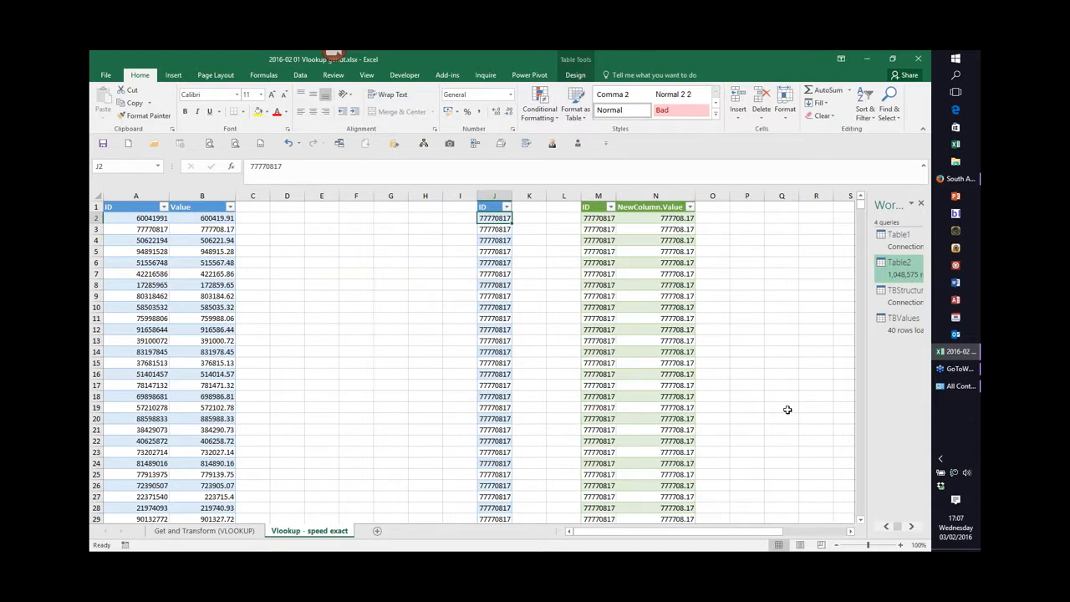
pyautogui.hotkey('ctrl', 'Down')
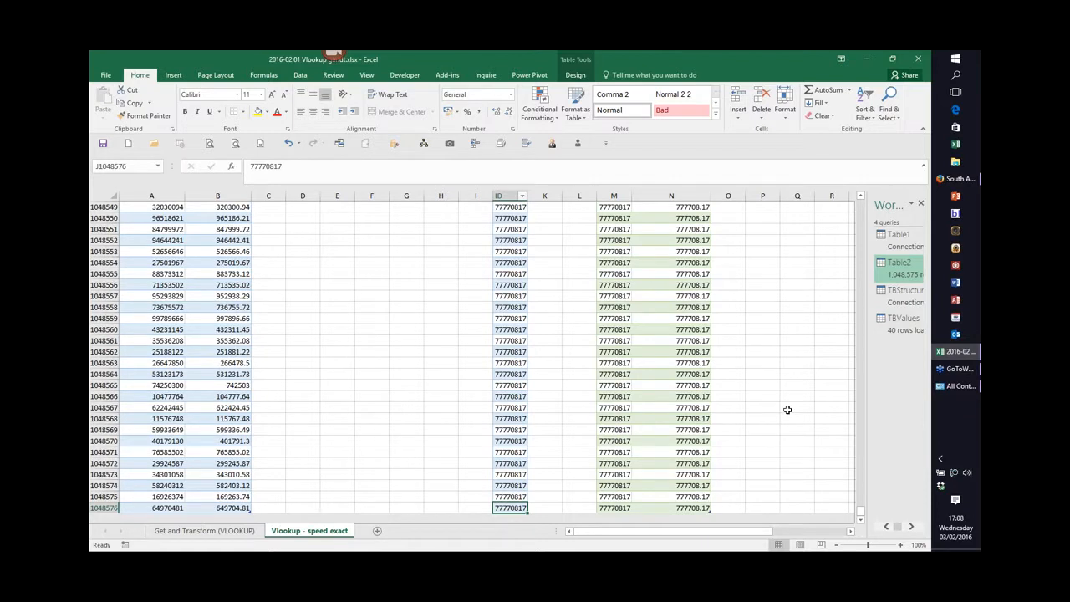
pyautogui.hotkey('ctrl', 'Up')
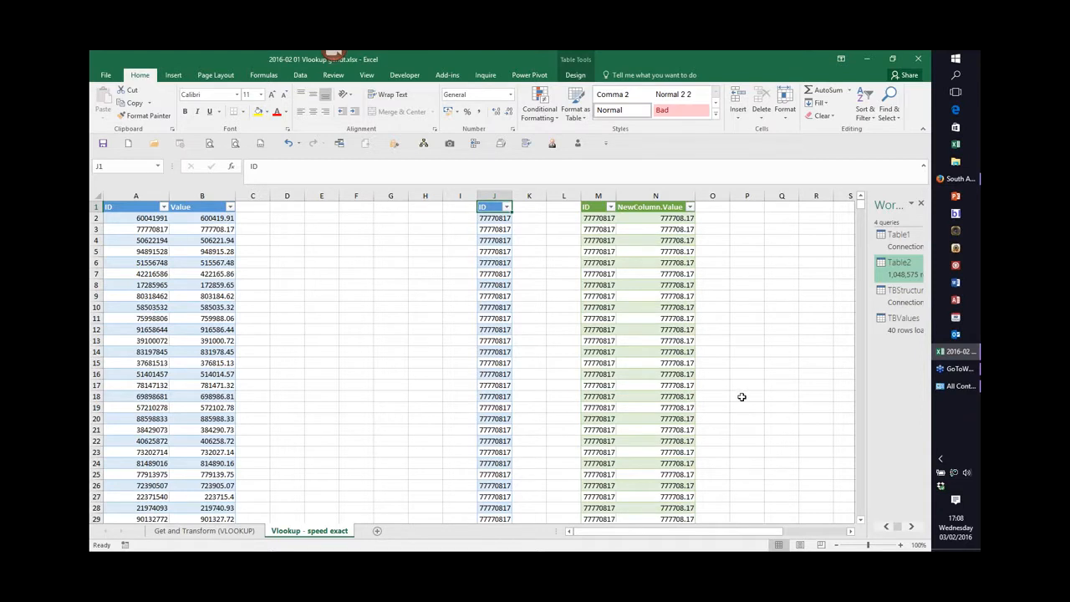
# Enter the formula =1000000/1000*15/60/60 in cell E6.
pyautogui.click(322, 263)
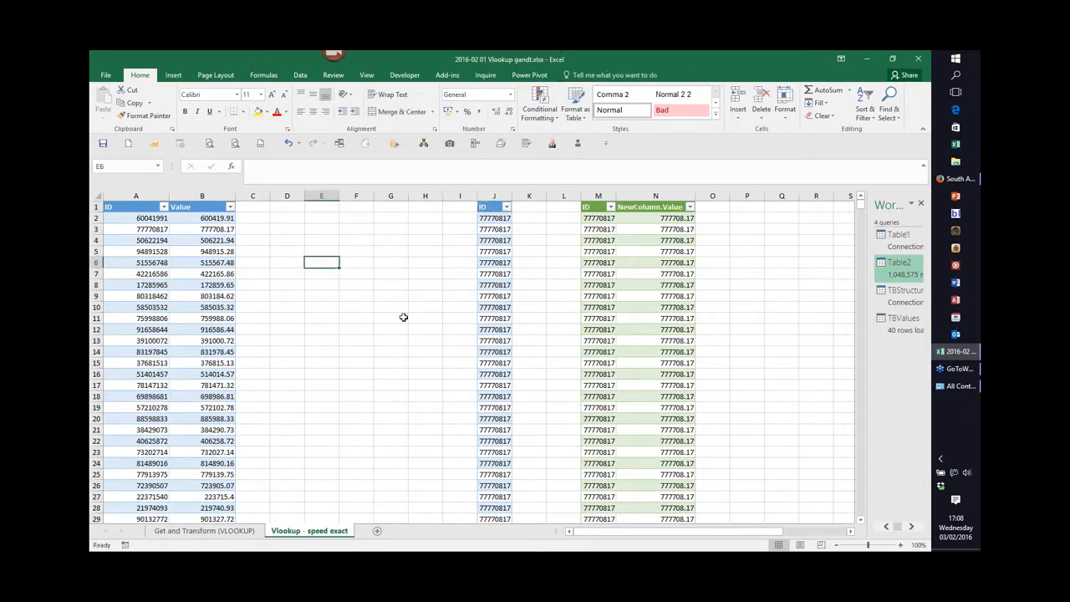
pyautogui.write('=1')
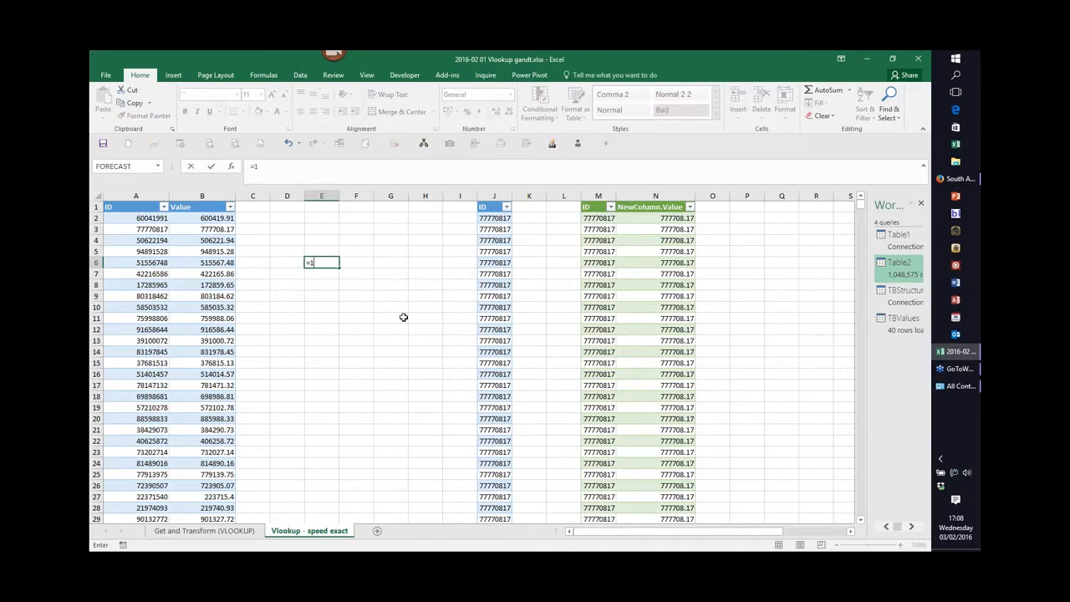
pyautogui.write('000000/1000*15')
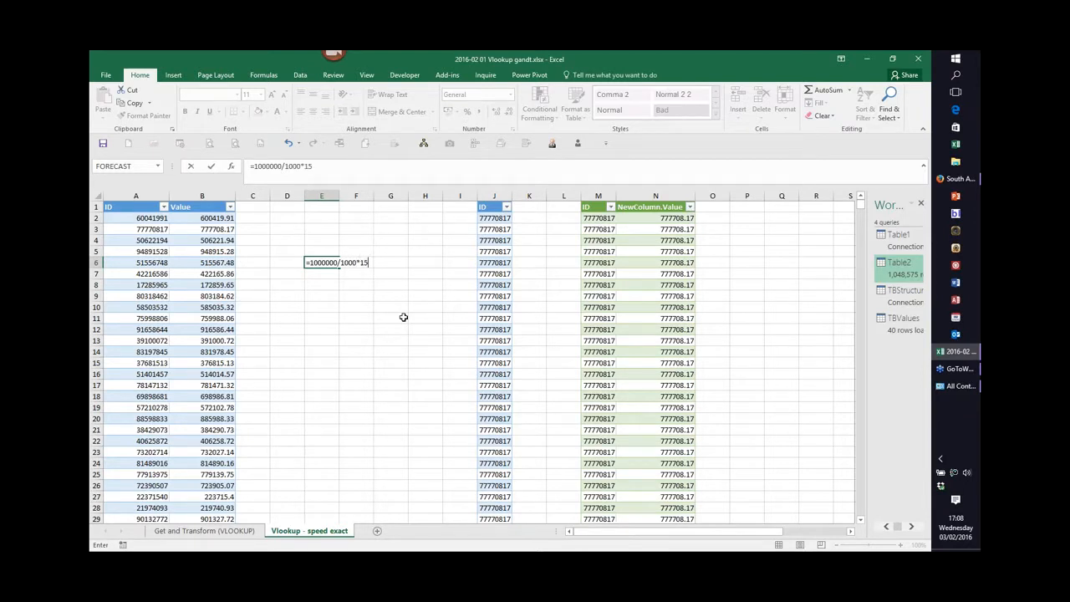
pyautogui.write('/60/60')
pyautogui.press('Return')
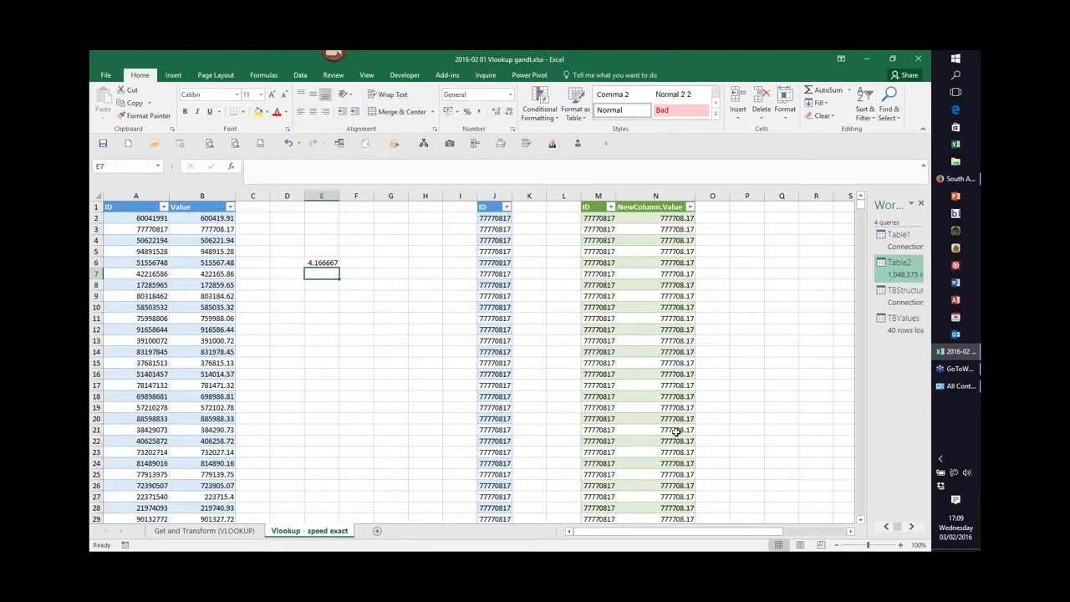
# Select rows in the query result table and jump to its last row and back to the top.
pyautogui.moveTo(599, 418); pyautogui.dragTo(656, 418)
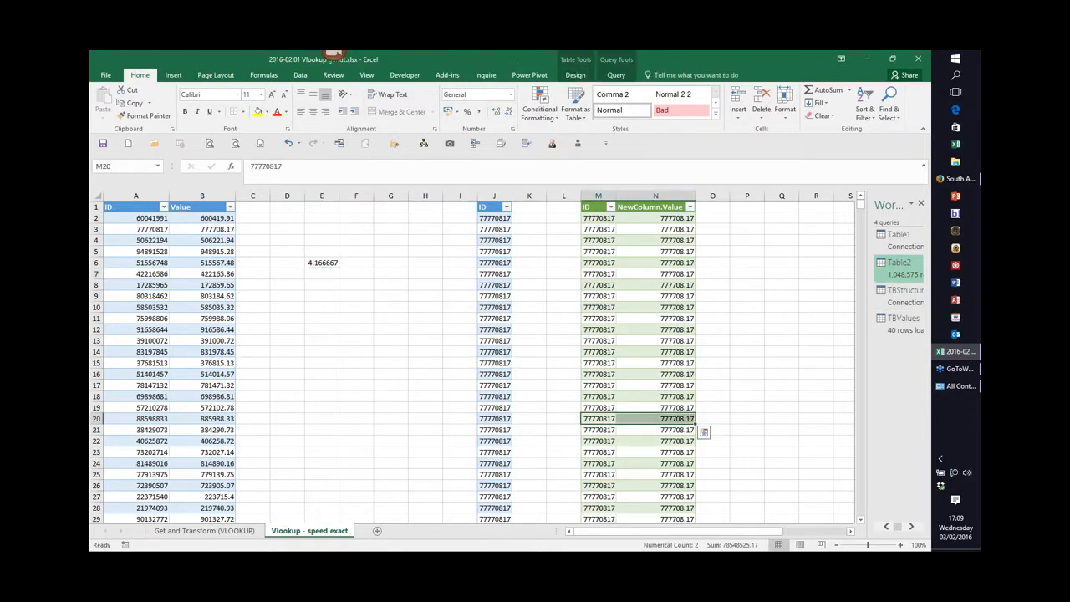
pyautogui.hotkey('ctrl', 'Down')
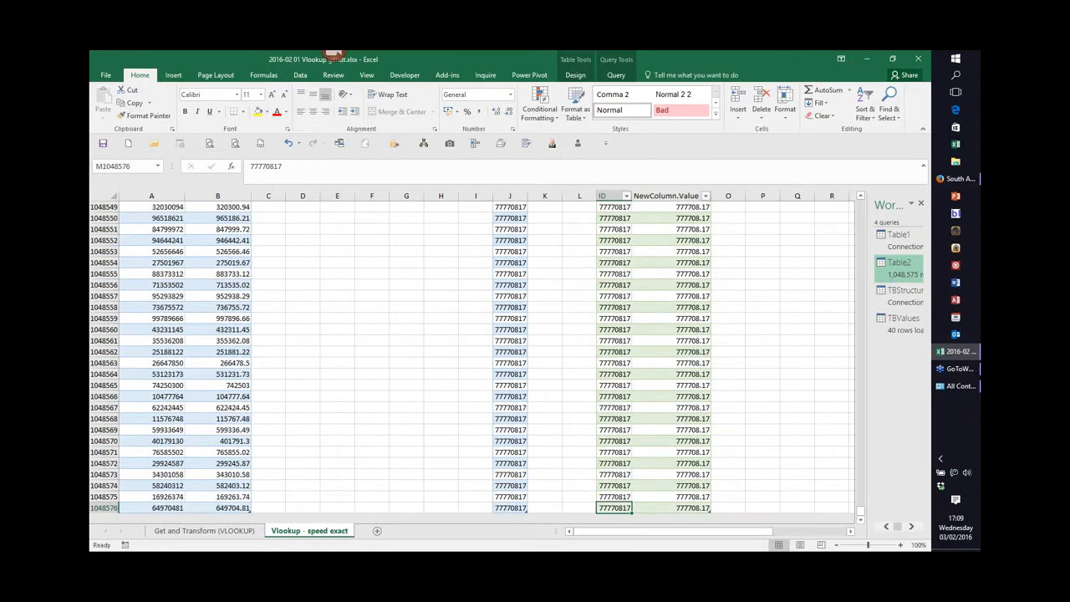
pyautogui.hotkey('ctrl', 'Up')
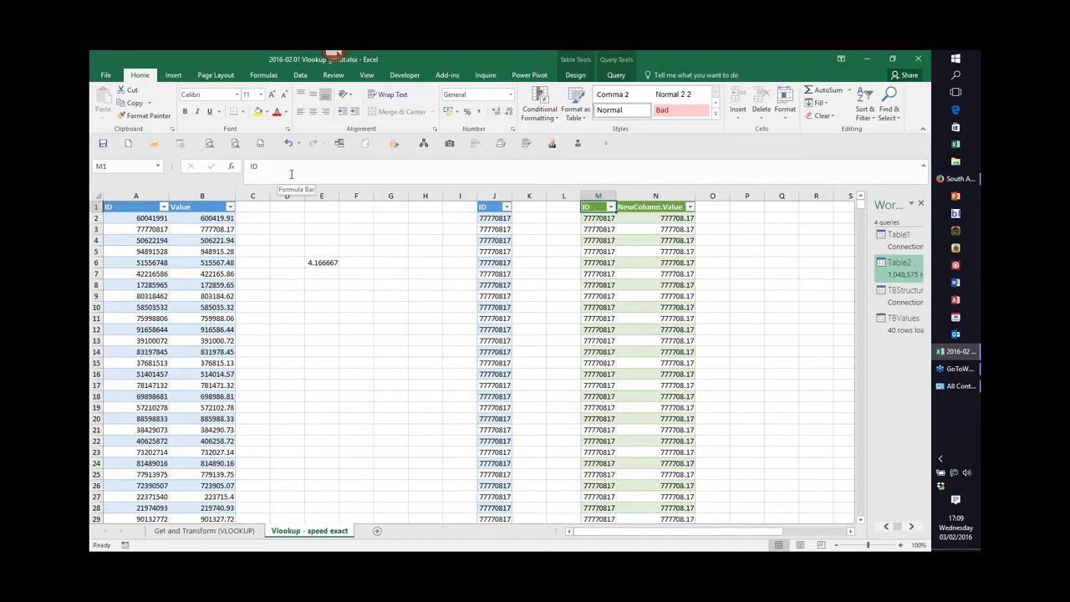
# Change the ID in cell A2 to 60041992 and refresh the merged query result table.
pyautogui.click(153, 219)
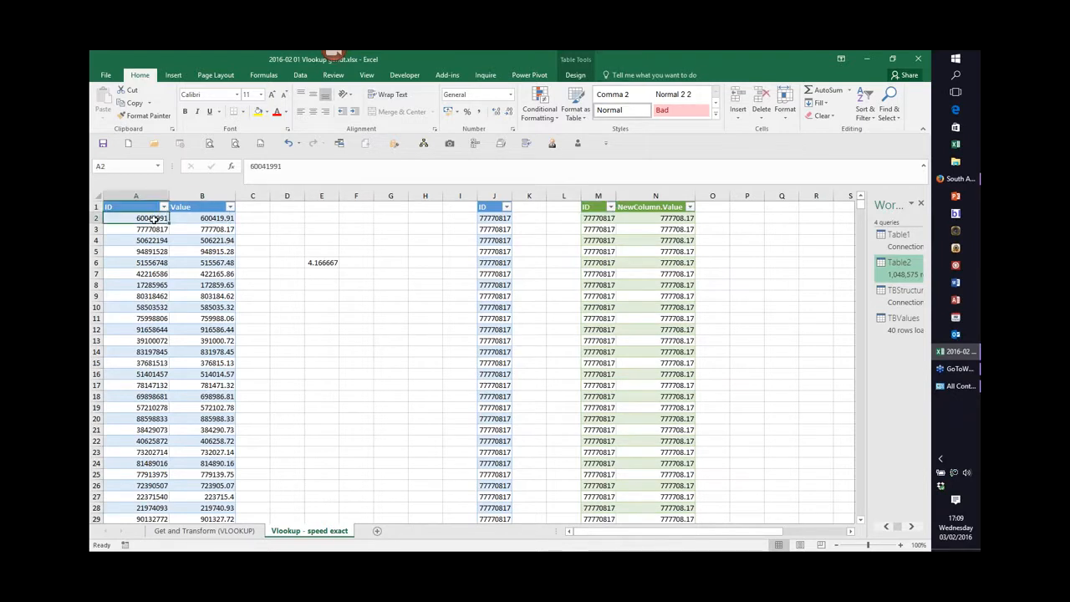
pyautogui.click(280, 167)
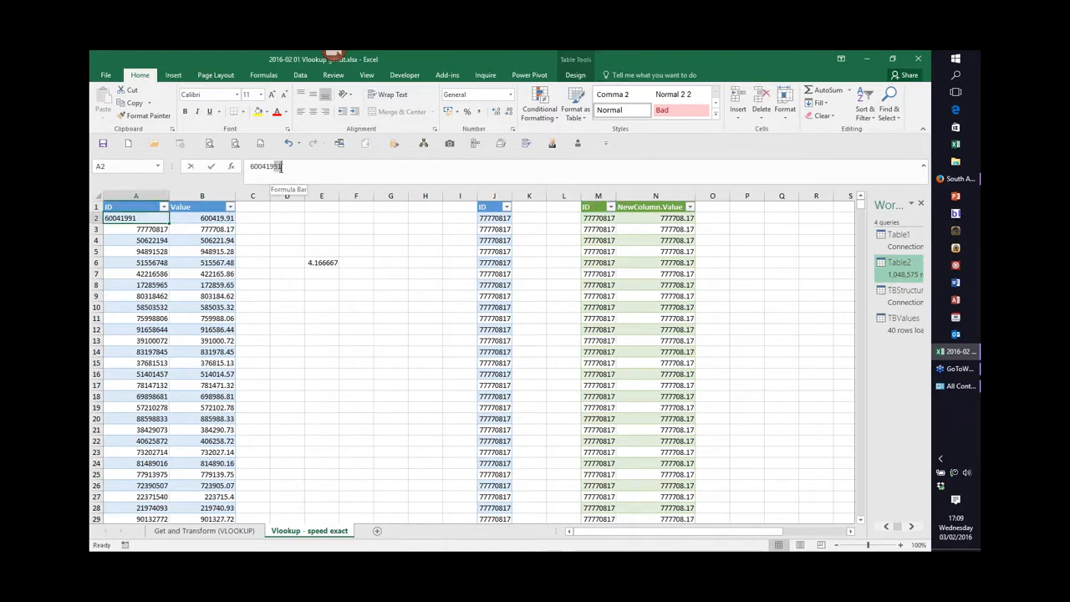
pyautogui.write('2')
pyautogui.press('Return')
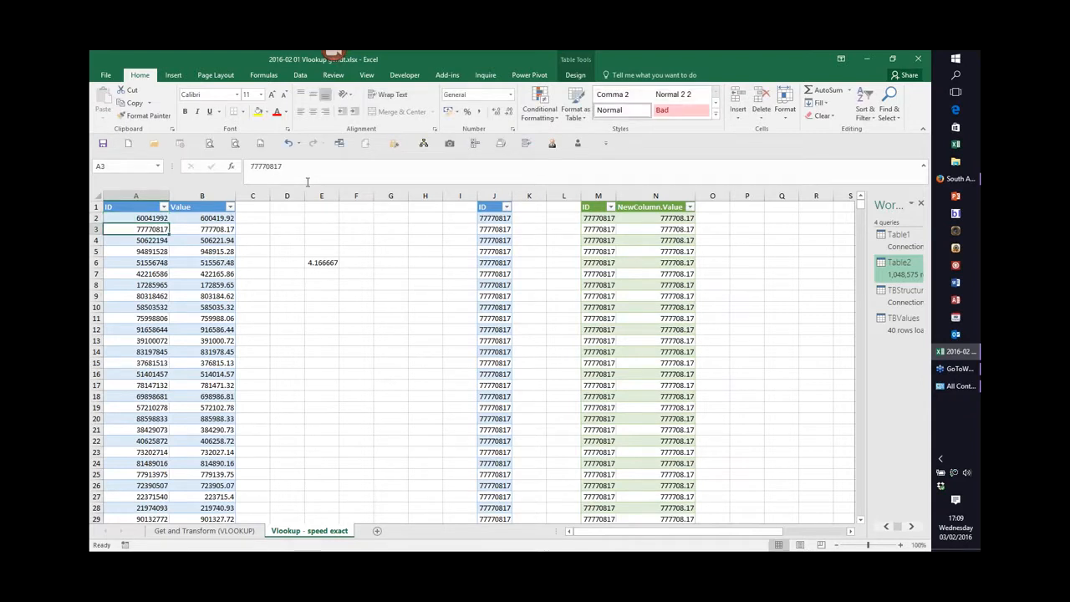
pyautogui.rightClick(596, 241)
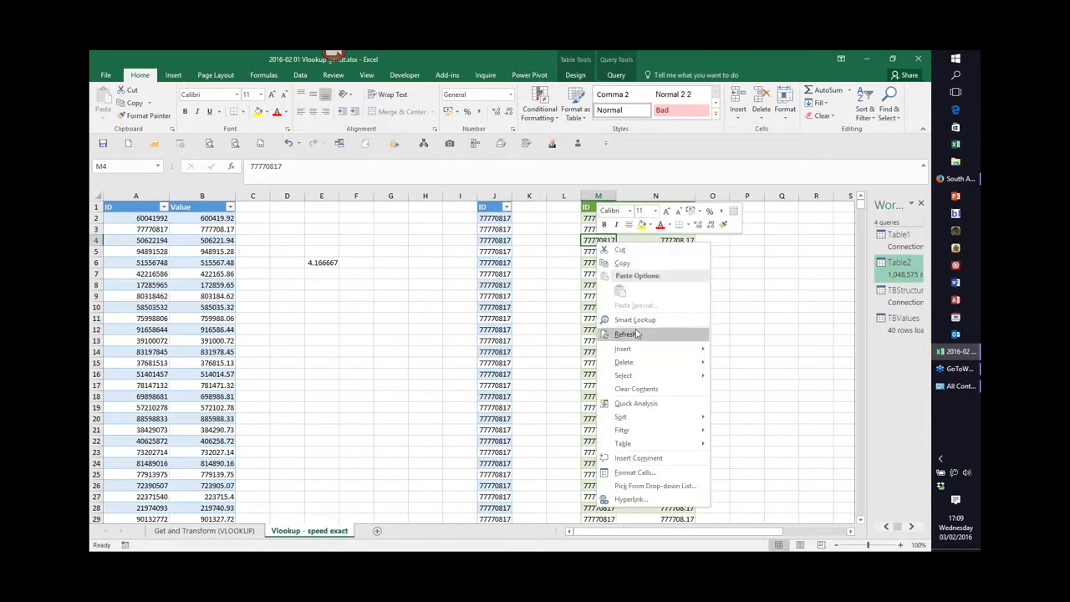
pyautogui.click(637, 334)
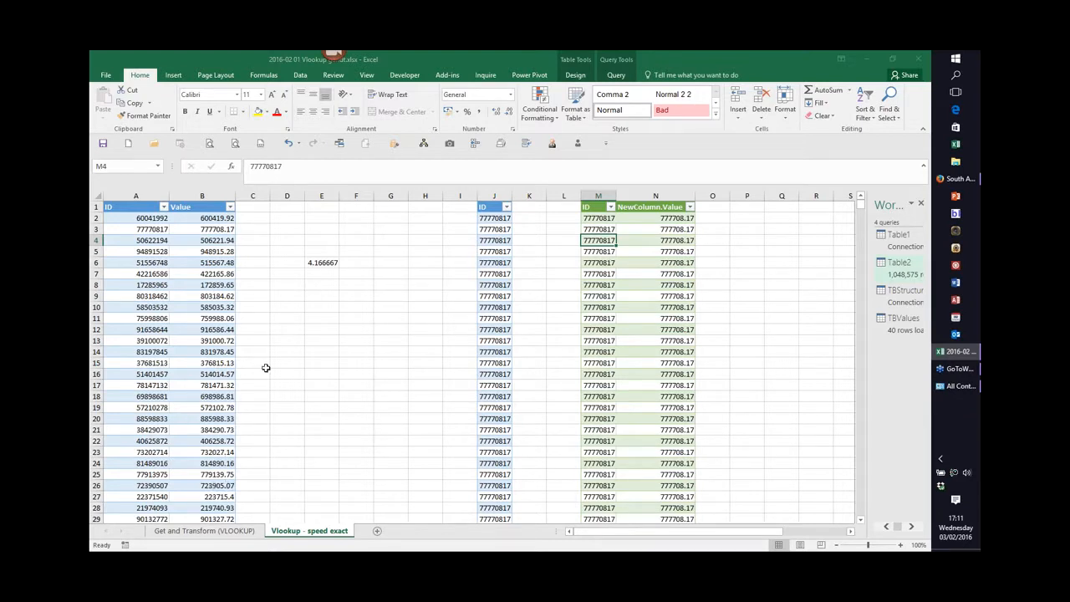
# Open the 2016-02 01 Vlookup workbook from recent files and go to its Match and index - 1 sheet.
pyautogui.click(222, 534)
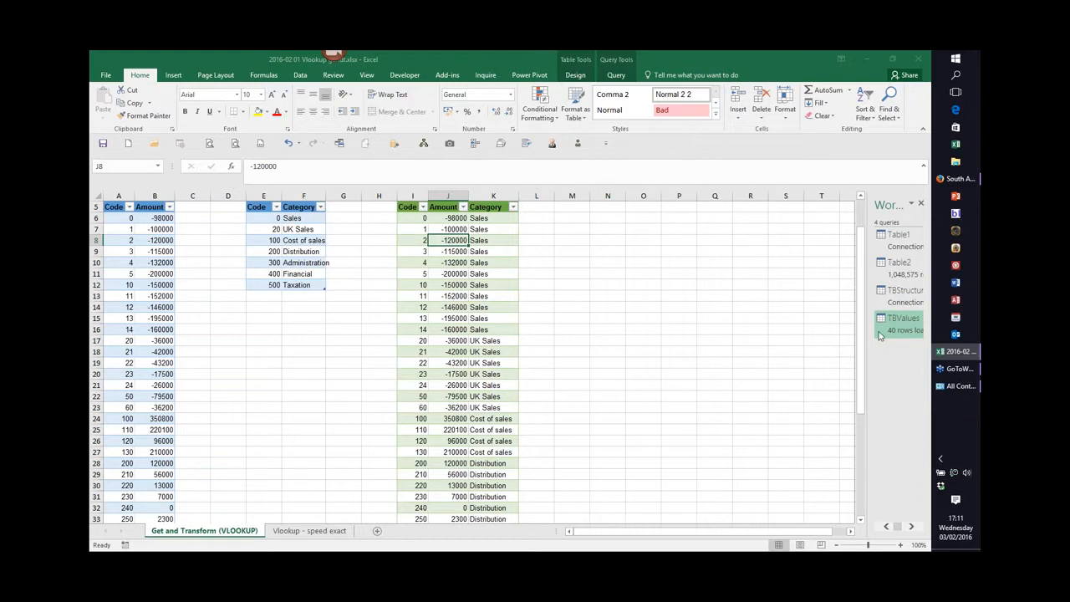
pyautogui.click(104, 78)
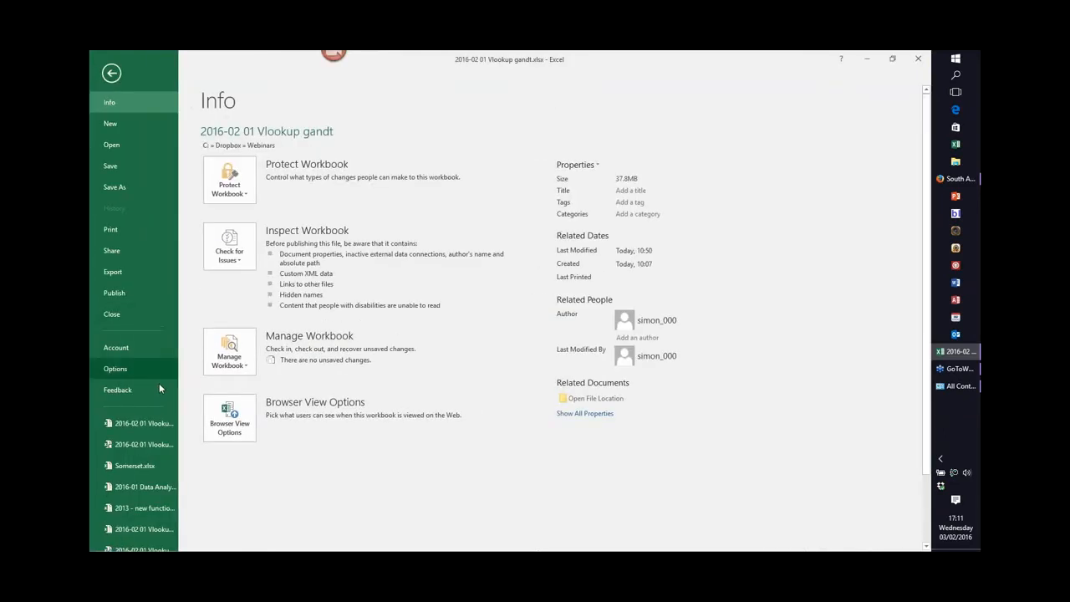
pyautogui.click(162, 428)
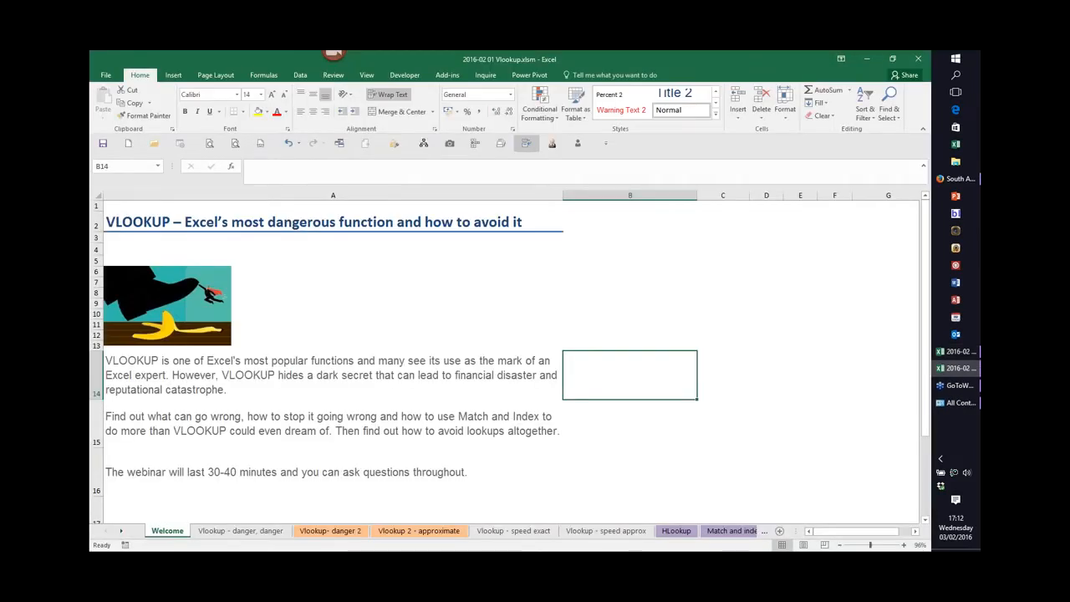
pyautogui.click(733, 532)
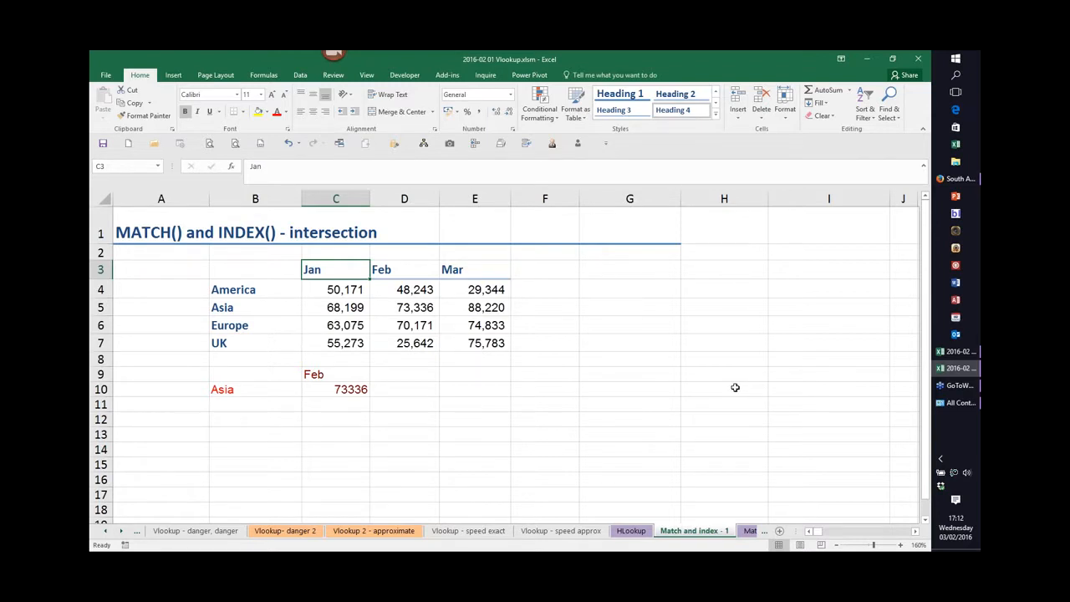
# Begin a SUMIFS formula in H5 using the Mar values E4:E7 as the sum range.
pyautogui.click(692, 312)
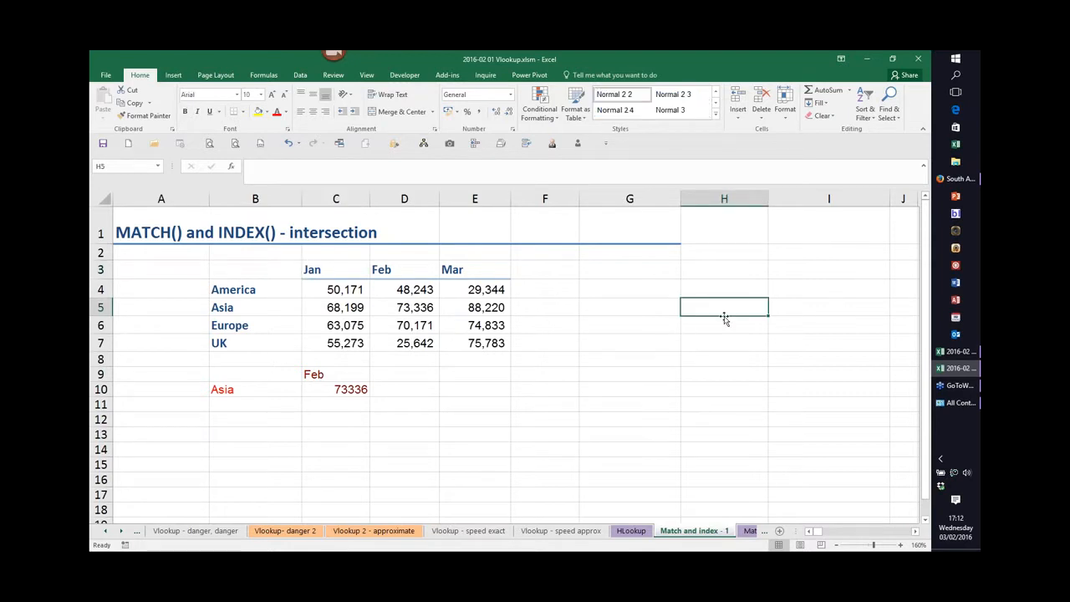
pyautogui.write('=su')
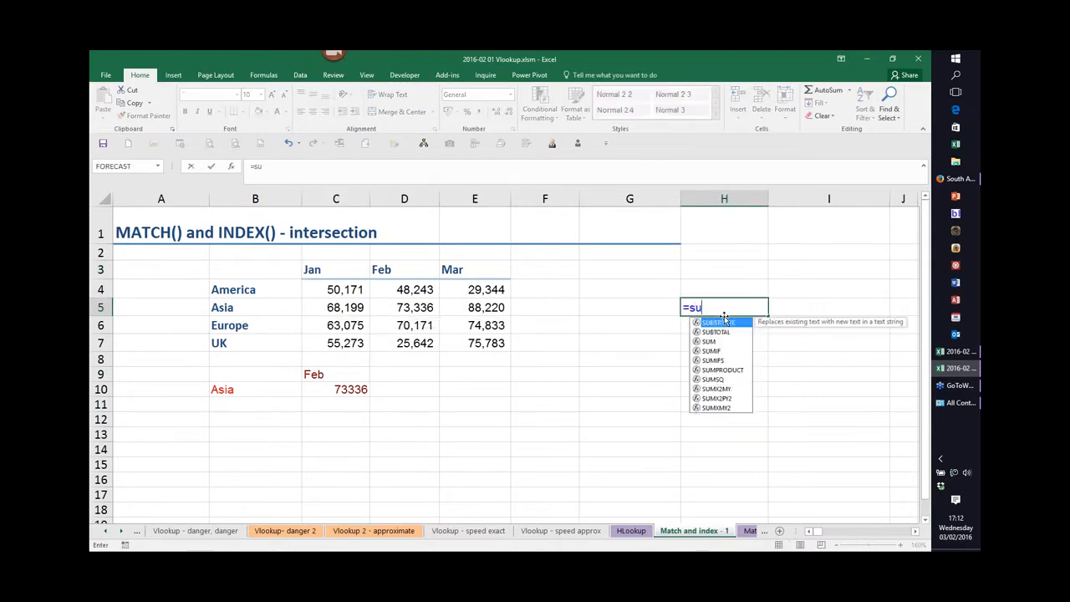
pyautogui.write('mifs(')
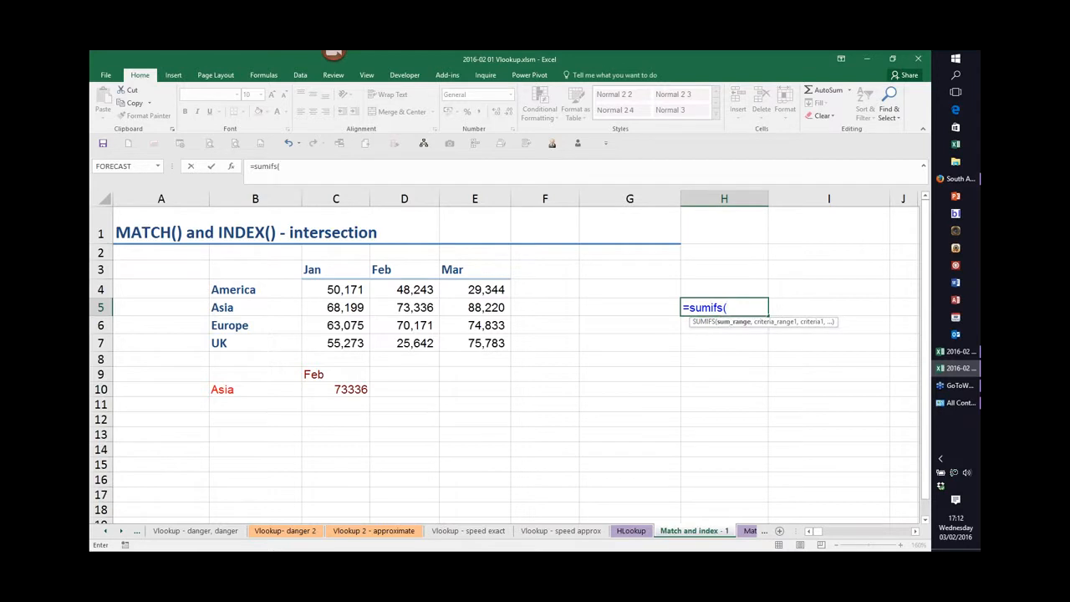
pyautogui.moveTo(498, 292); pyautogui.dragTo(482, 340)
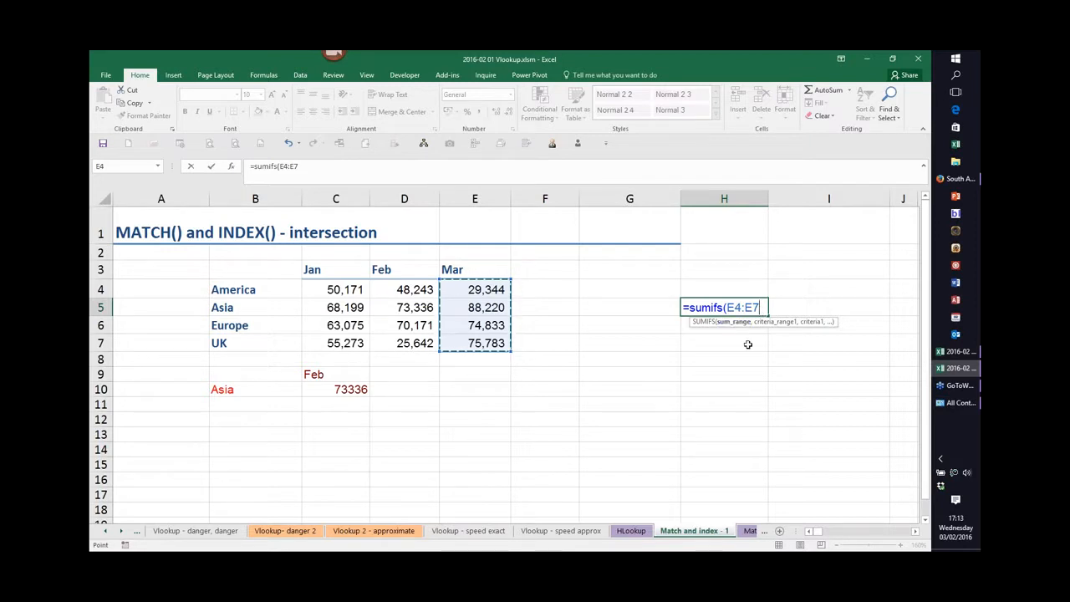
pyautogui.press('F4')
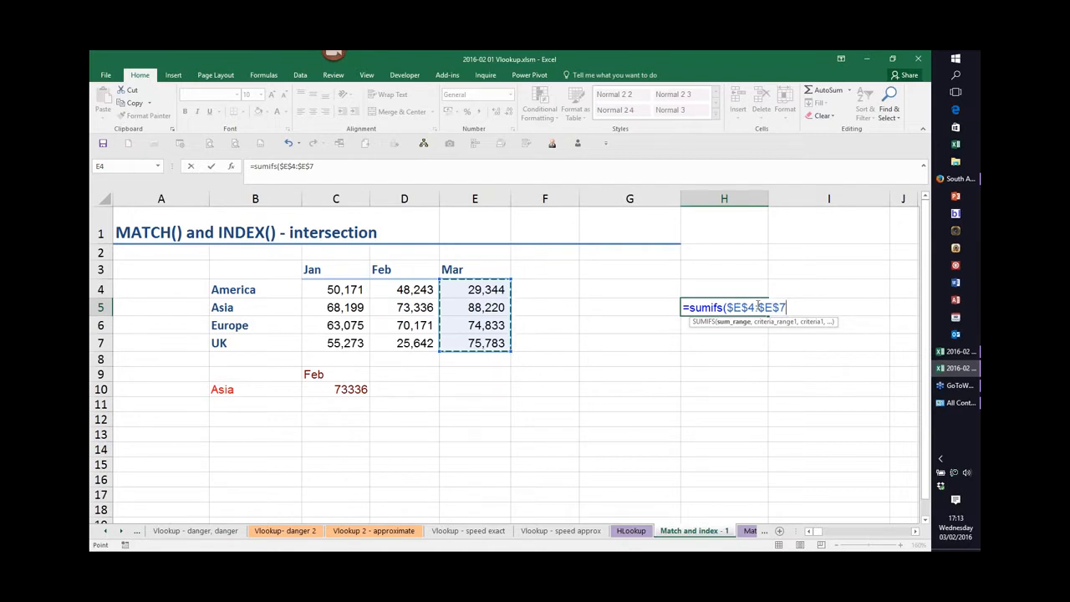
pyautogui.press('BackSpace')
pyautogui.press('BackSpace')
pyautogui.press('BackSpace')
pyautogui.press('BackSpace')
pyautogui.press('BackSpace')
pyautogui.press('BackSpace')
pyautogui.press('BackSpace')
pyautogui.press('BackSpace')
pyautogui.press('BackSpace')
pyautogui.moveTo(485, 291); pyautogui.dragTo(487, 345)
pyautogui.write(',')
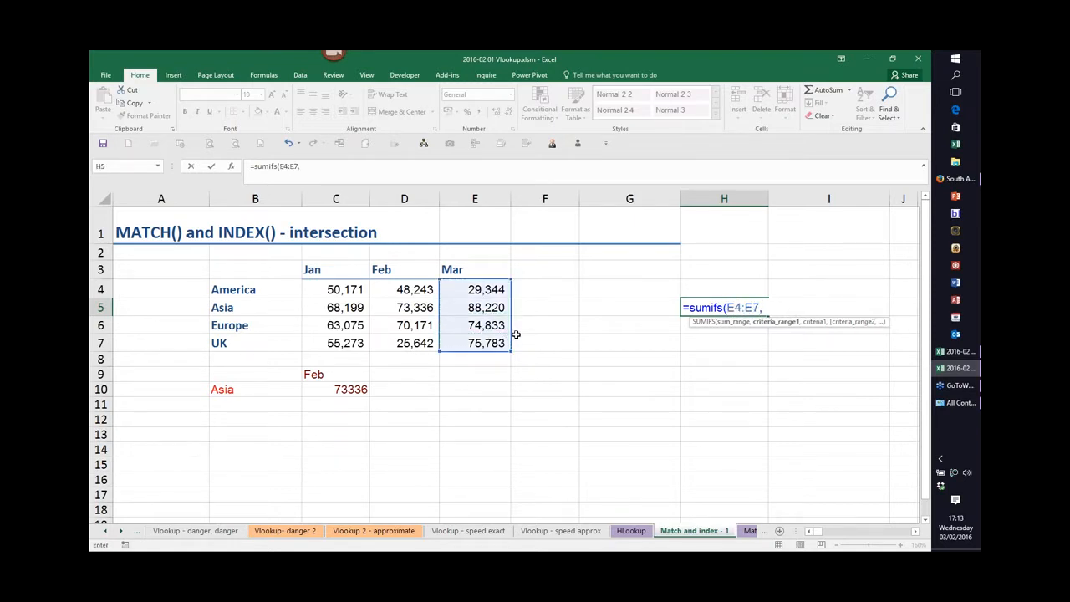
# Toggle absolute references on each end of the E4:E7 range and discard the unfinished formula.
pyautogui.click(760, 307)
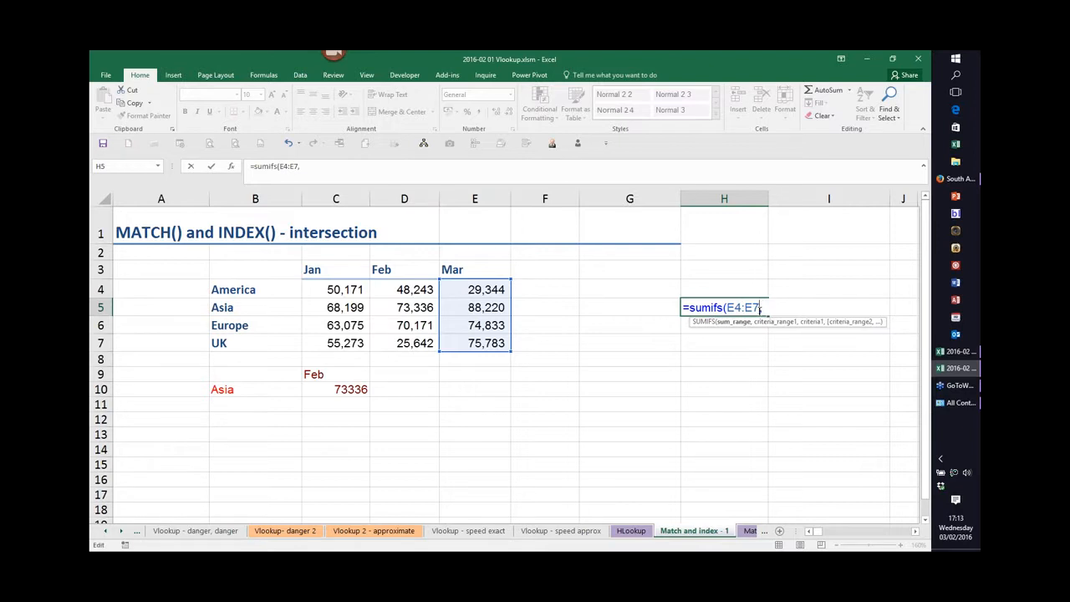
pyautogui.press('F4')
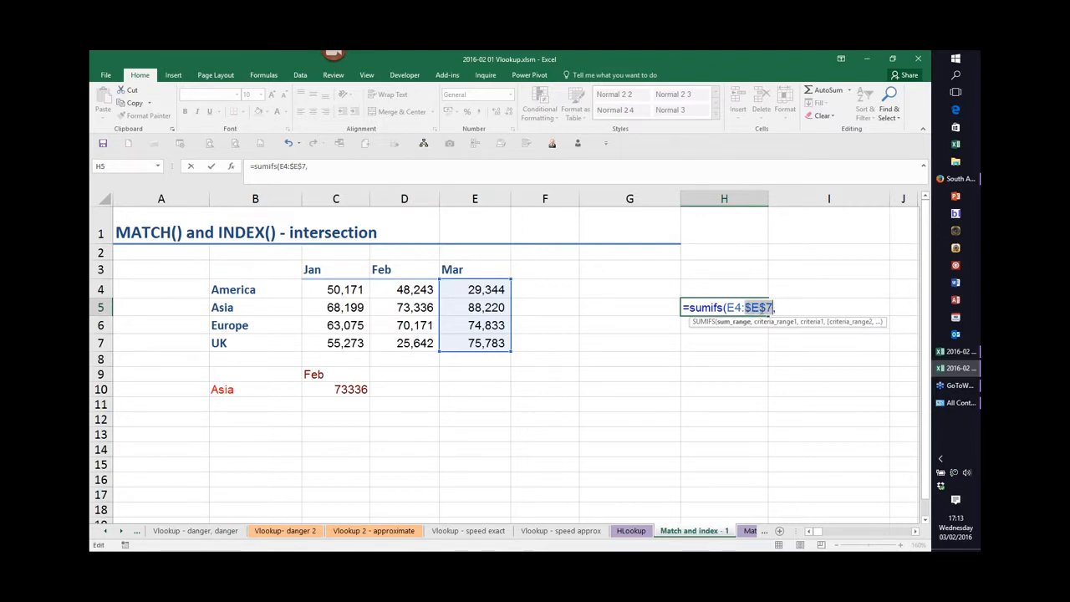
pyautogui.click(735, 308)
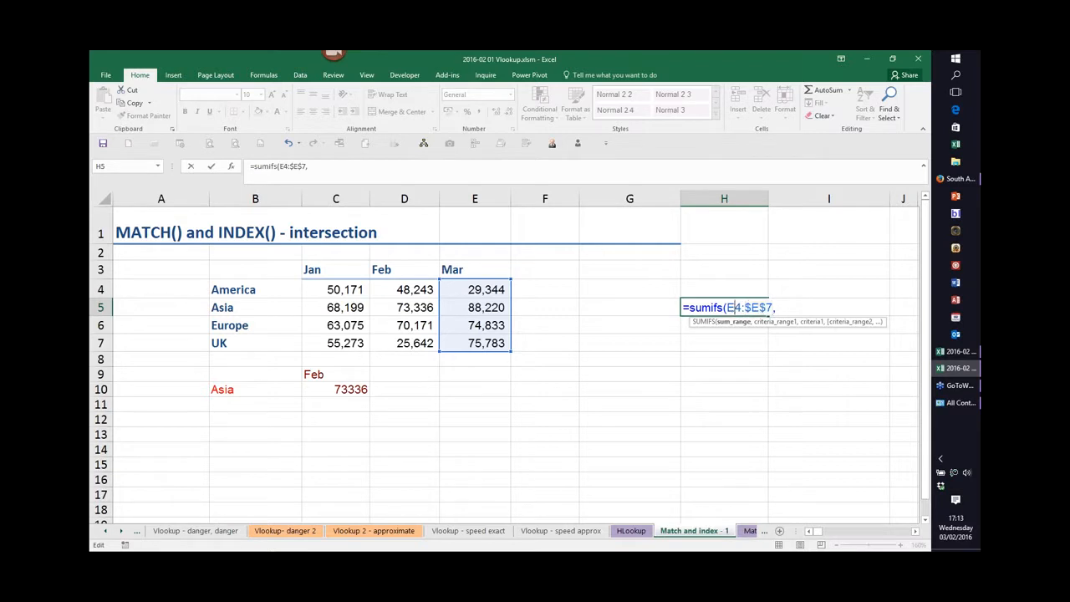
pyautogui.press('F4')
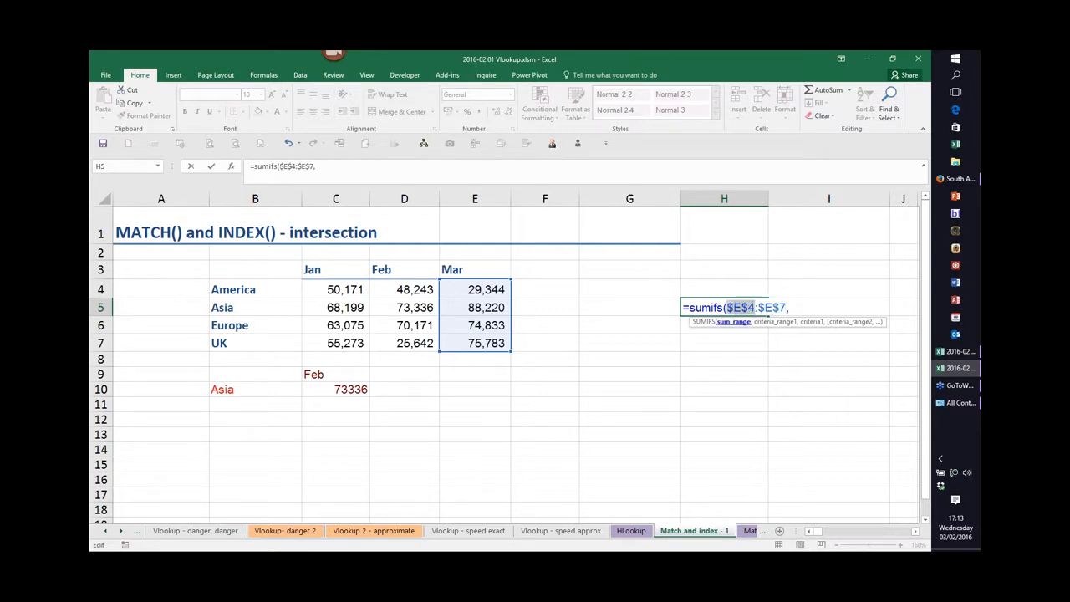
pyautogui.click(773, 308)
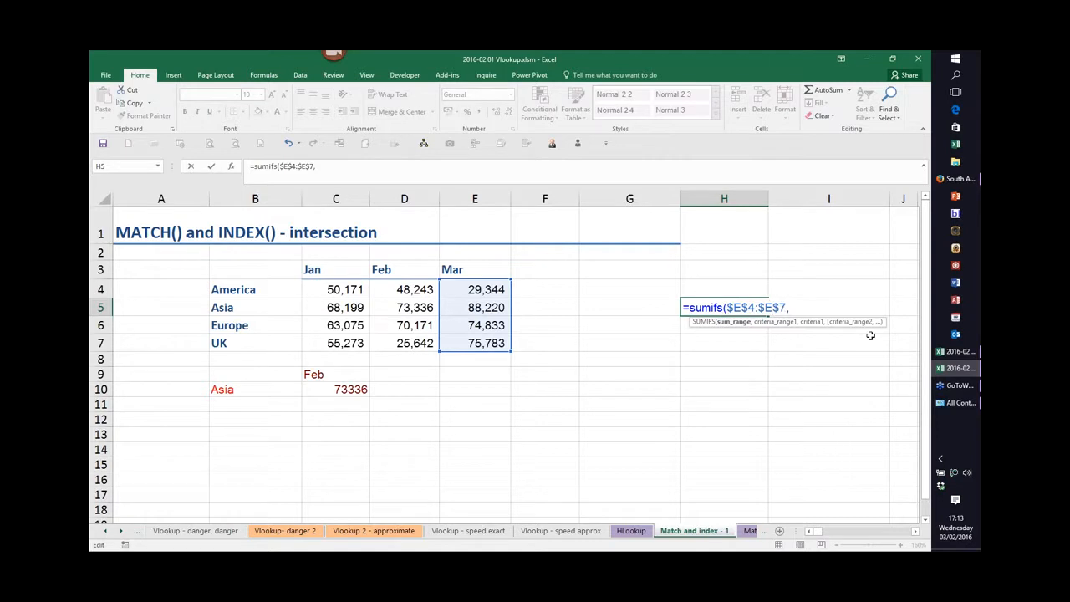
pyautogui.press('F4')
pyautogui.press('F4')
pyautogui.press('F4')
pyautogui.press('F4')
pyautogui.press('Escape')
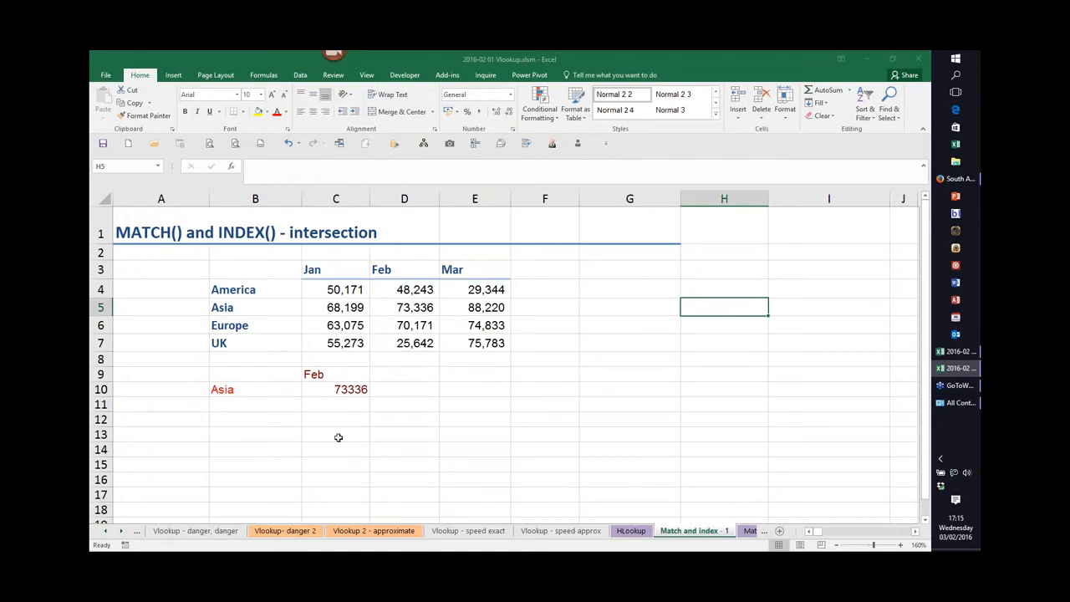
# Return to the Get and Transform (VLOOKUP) sheet of the other workbook and select a cell in the TBStructure table.
pyautogui.click(557, 536)
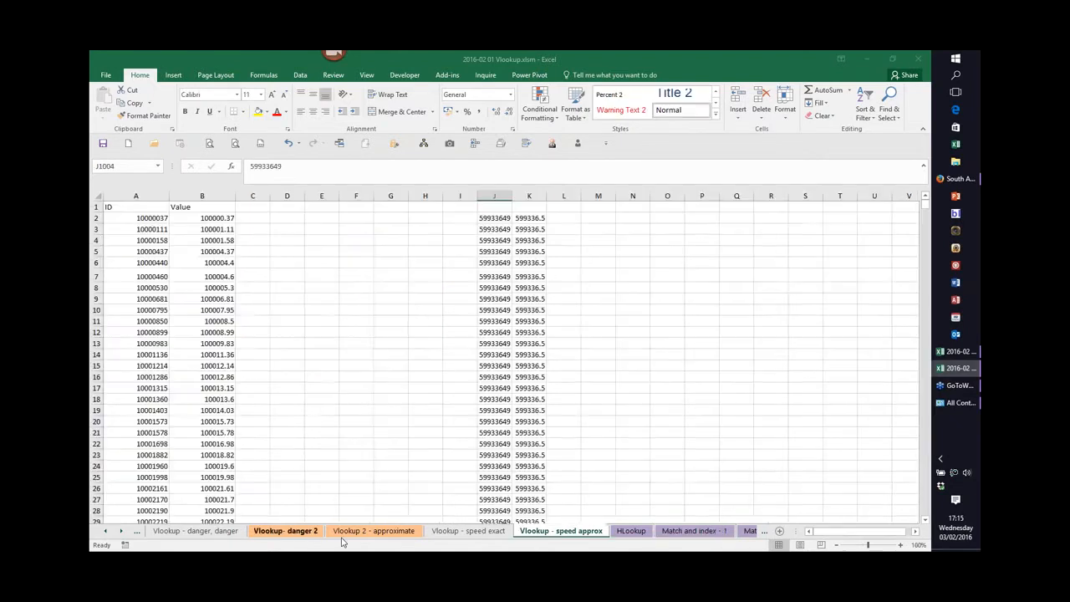
pyautogui.click(368, 531)
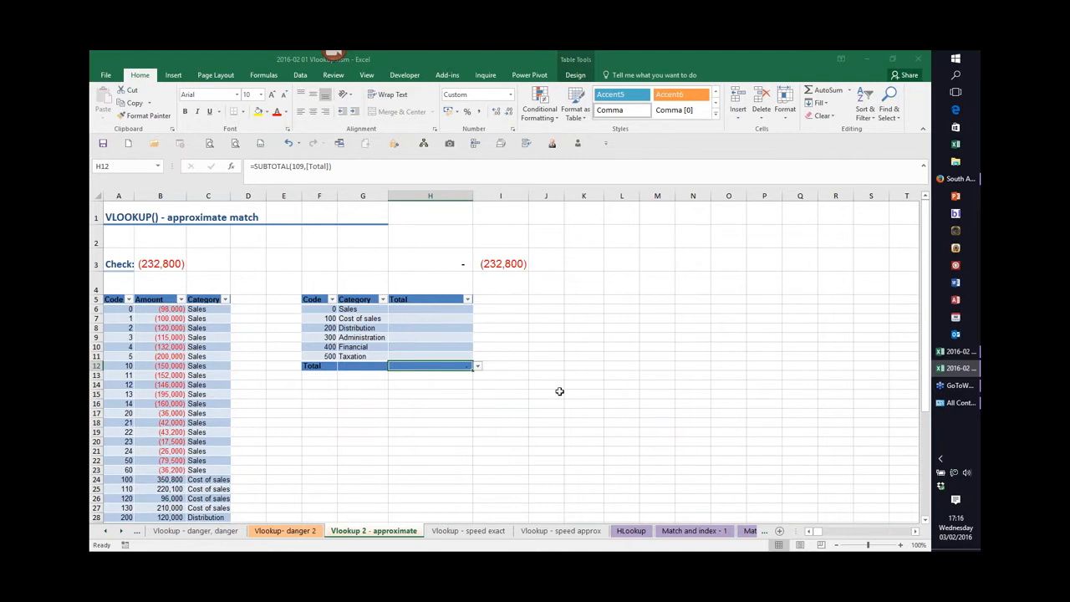
pyautogui.click(953, 352)
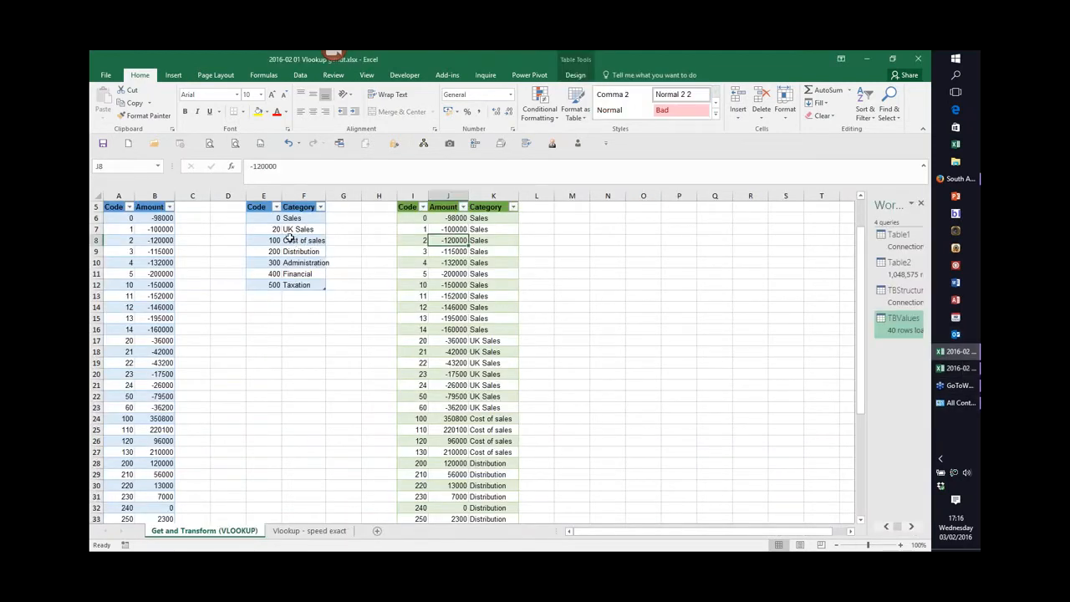
pyautogui.click(297, 241)
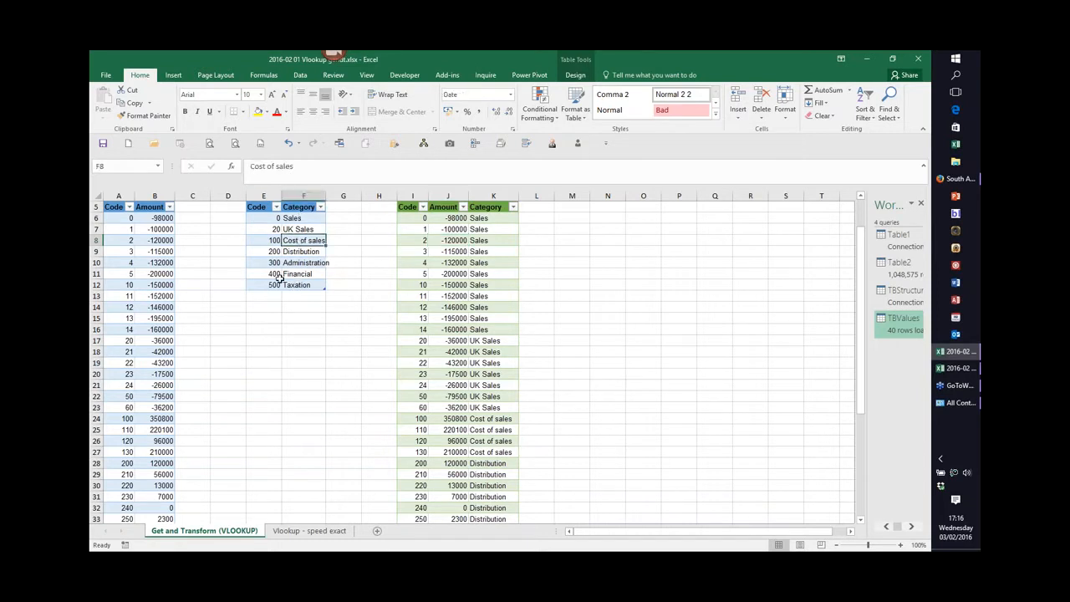
pyautogui.click(575, 74)
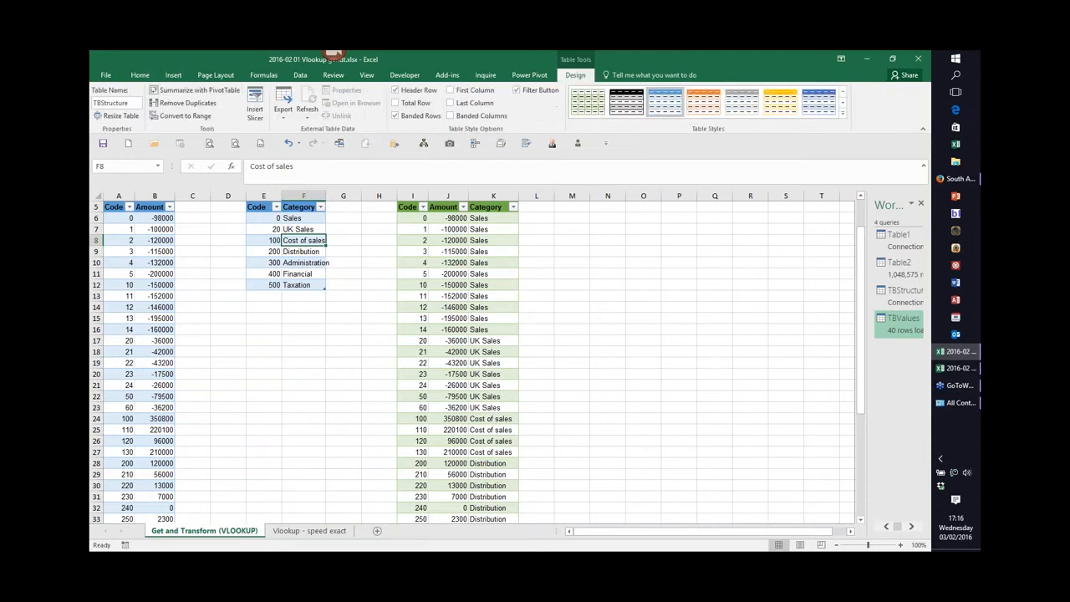
pyautogui.click(295, 251)
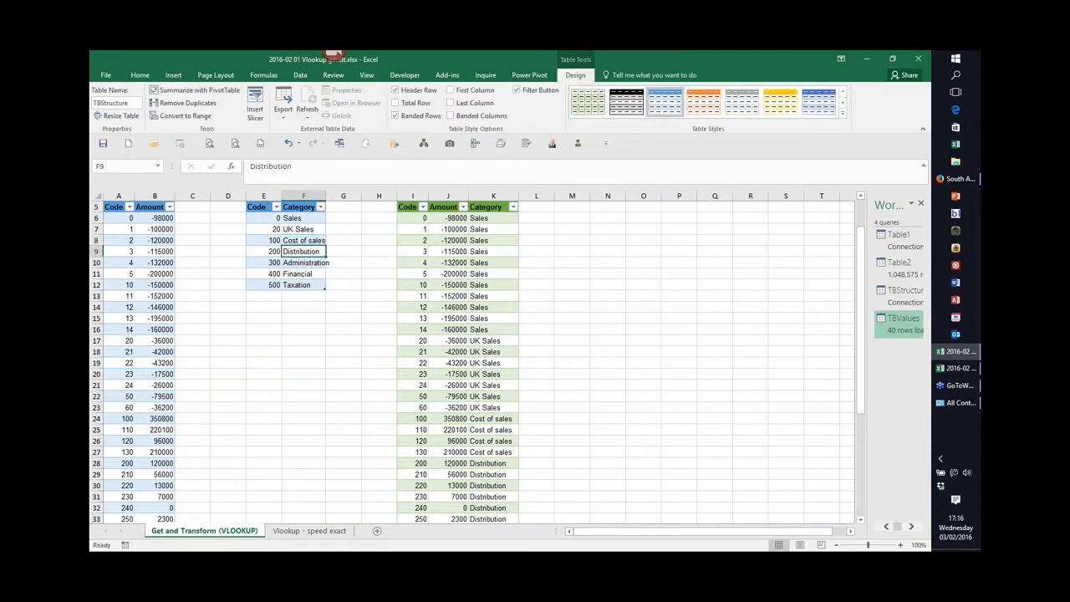
# Create a query from the TBStructure table and load it as a connection only.
pyautogui.click(300, 75)
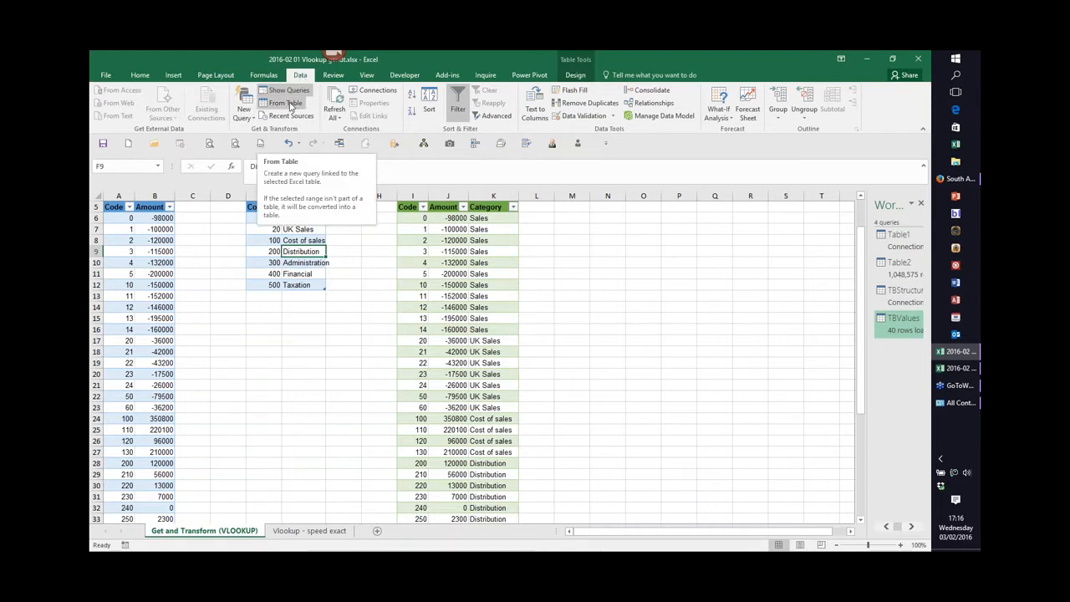
pyautogui.click(291, 104)
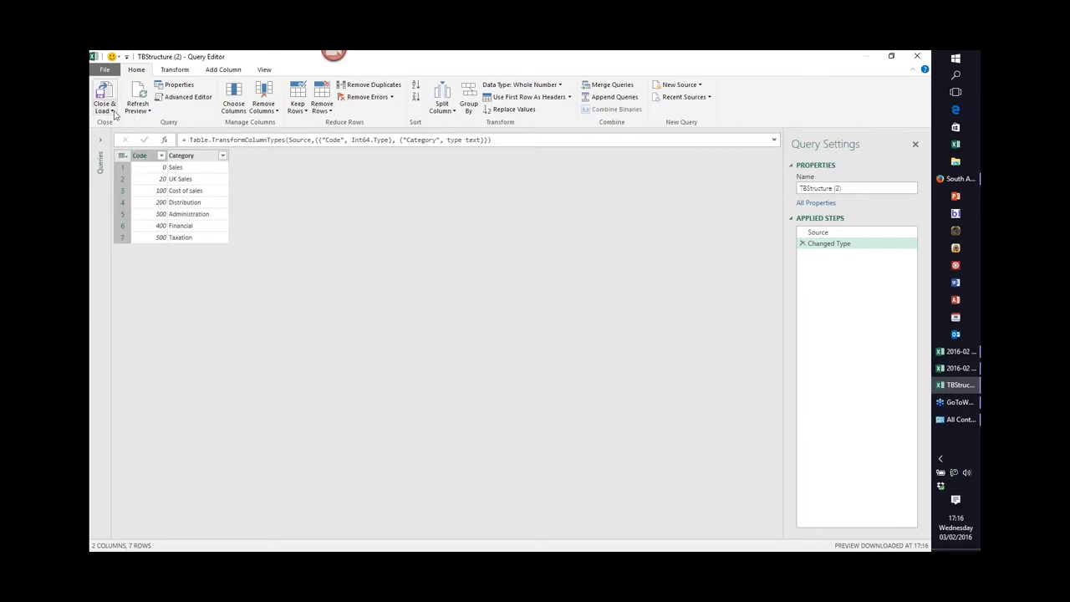
pyautogui.click(113, 112)
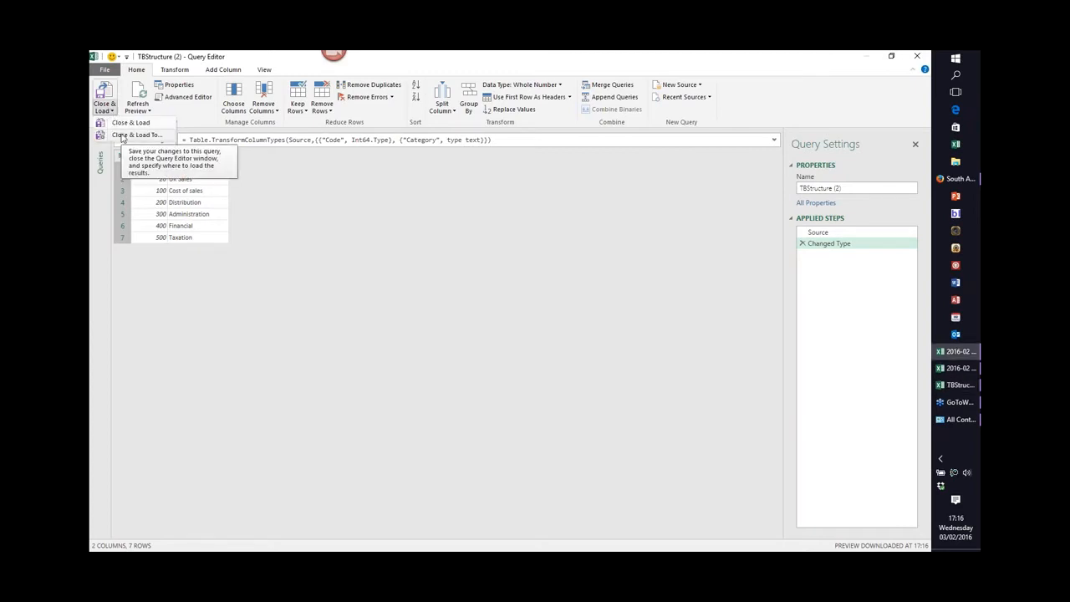
pyautogui.click(125, 135)
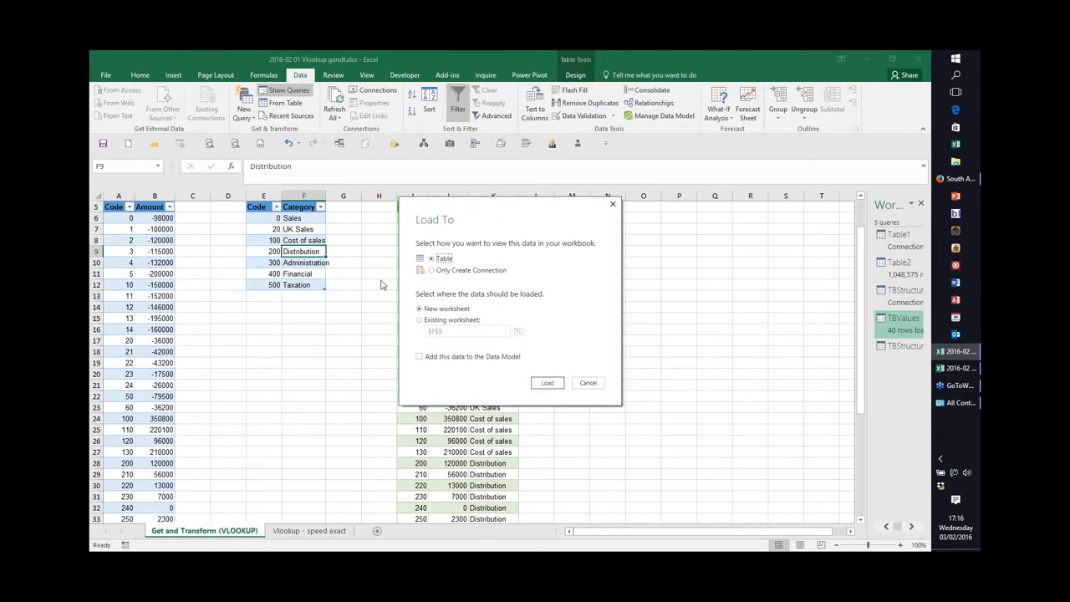
pyautogui.click(431, 270)
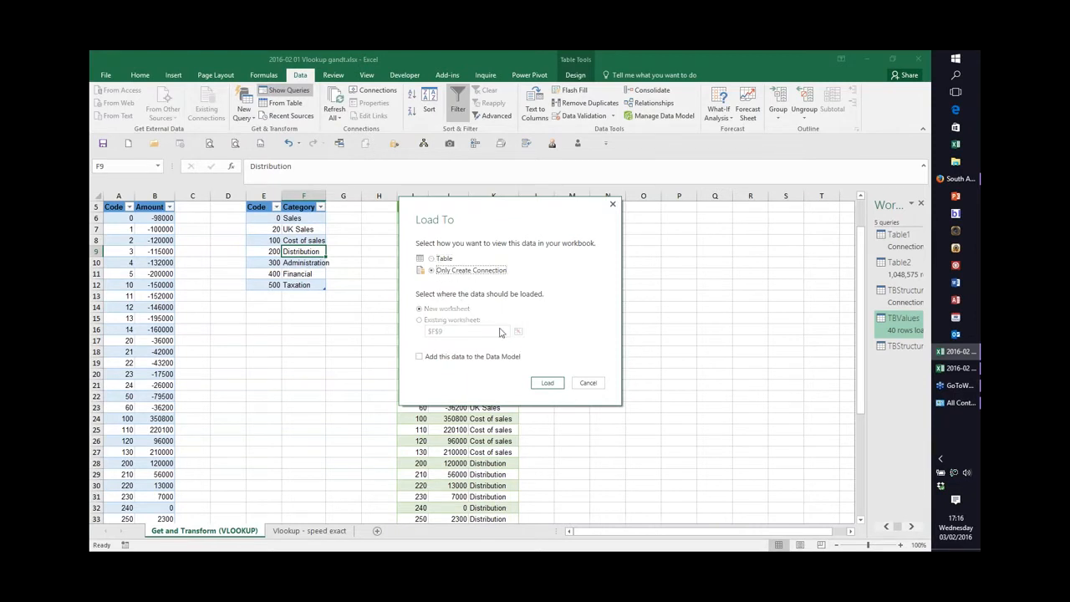
pyautogui.click(549, 384)
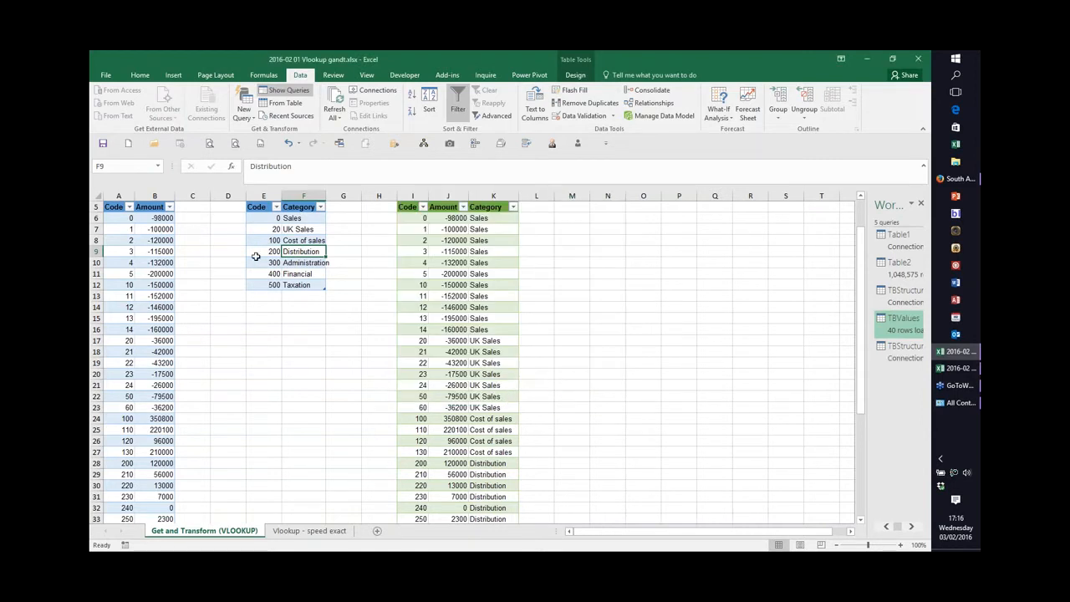
# Create a query from the values table and merge it with TBStructure (2) on the Code columns using a left outer join.
pyautogui.click(159, 239)
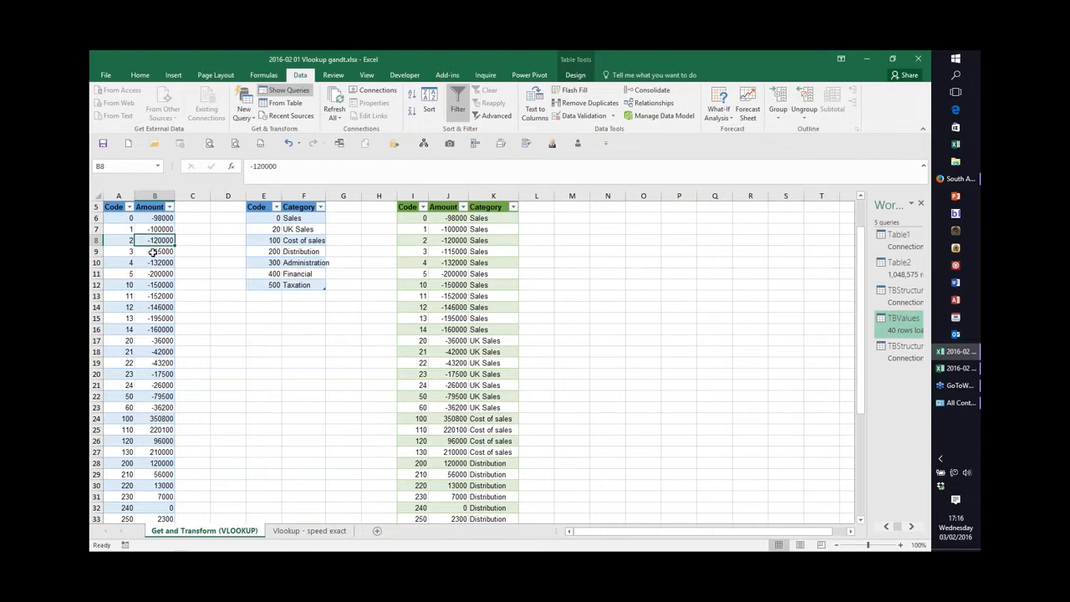
pyautogui.click(288, 105)
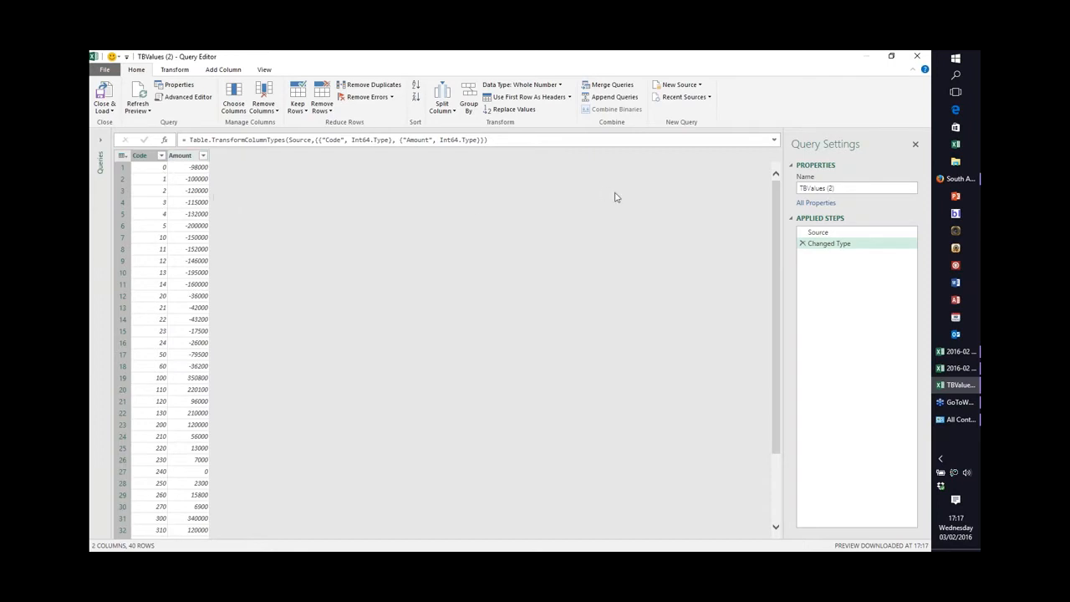
pyautogui.click(609, 84)
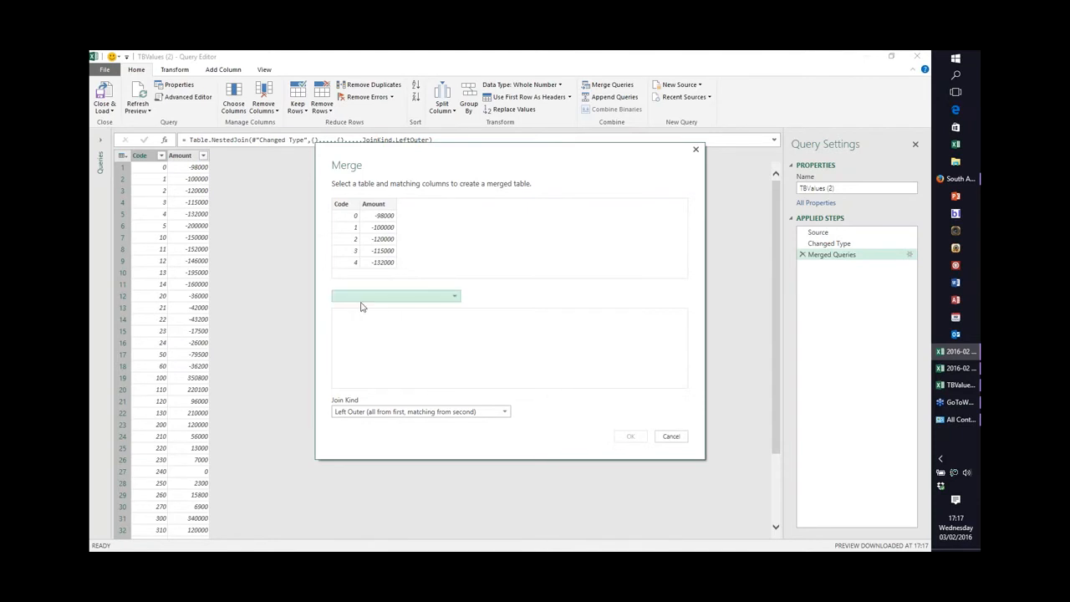
pyautogui.click(456, 300)
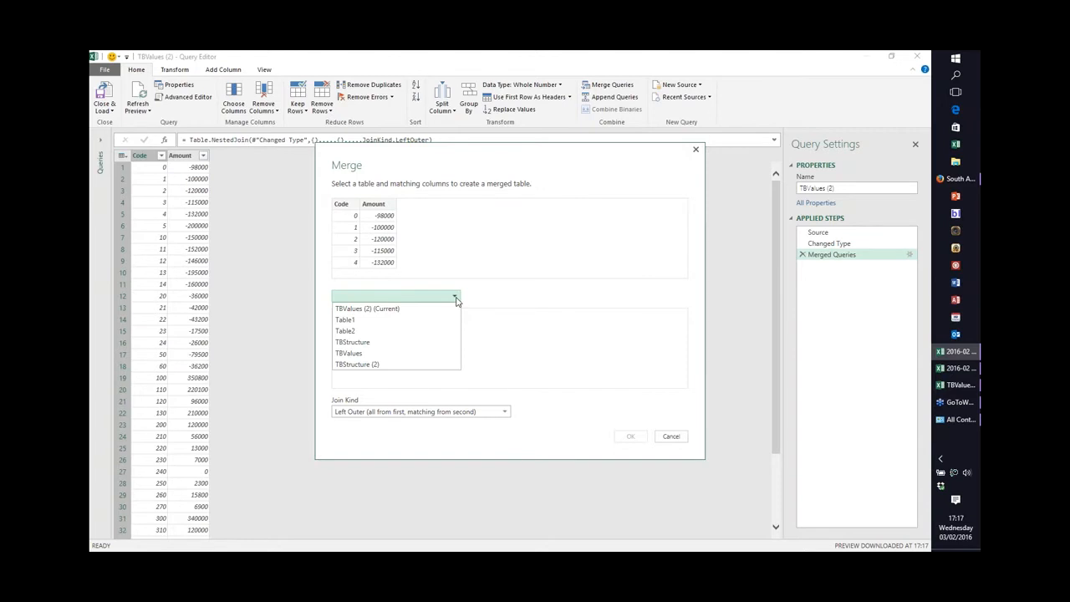
pyautogui.click(364, 368)
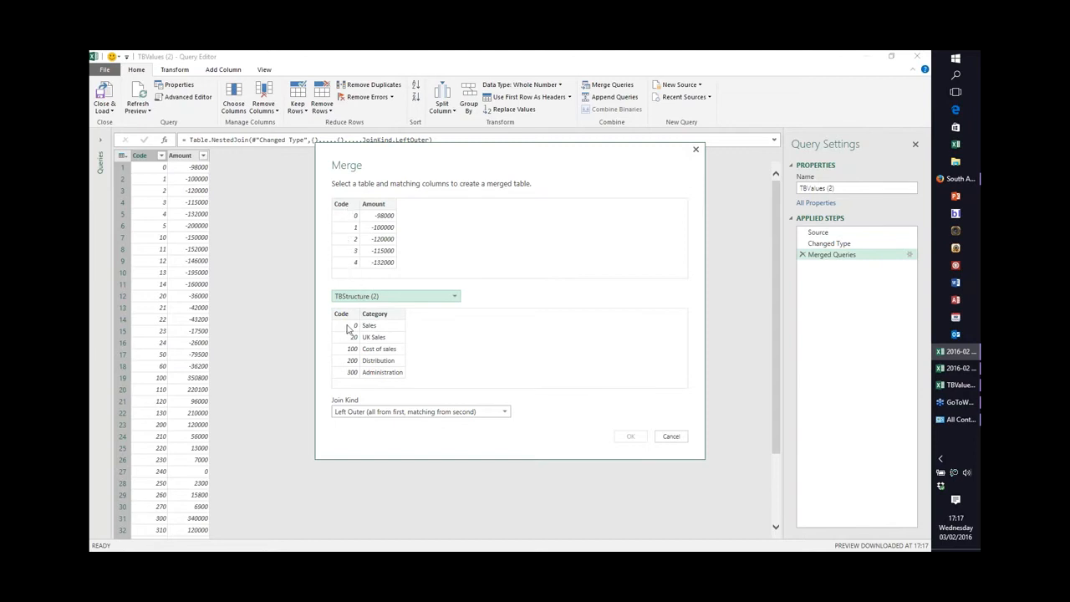
pyautogui.click(343, 205)
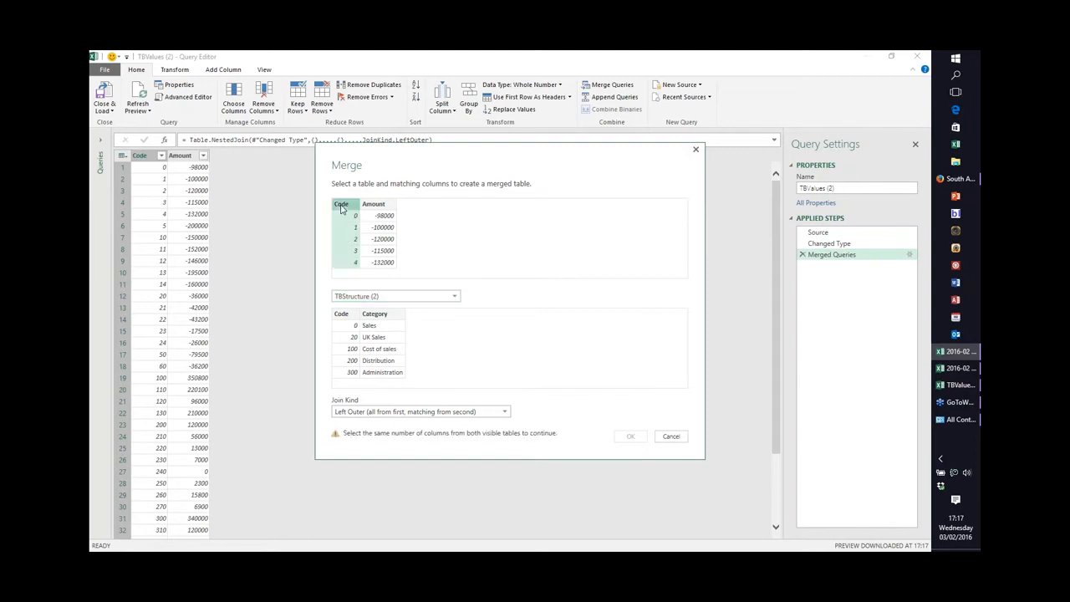
pyautogui.click(341, 316)
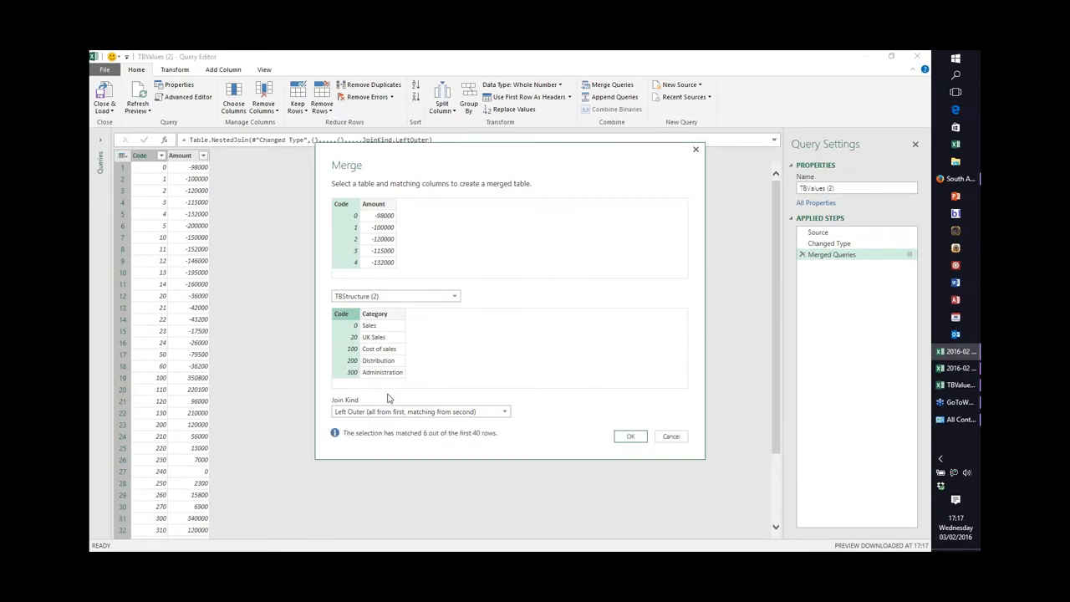
pyautogui.click(631, 437)
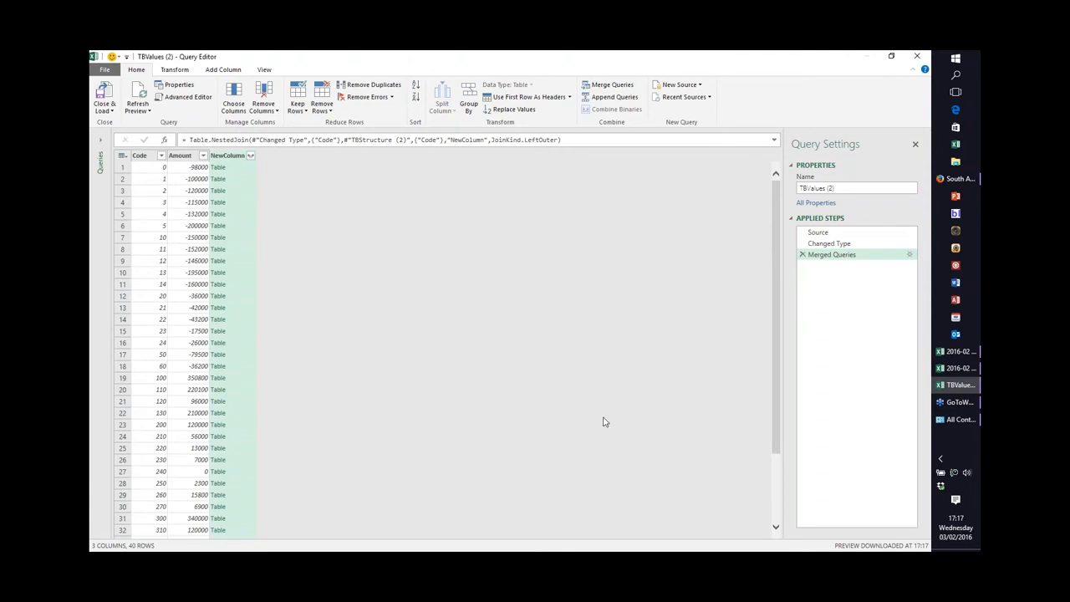
# Expand the merged column to only the Category field, without using the original column name as prefix.
pyautogui.click(250, 155)
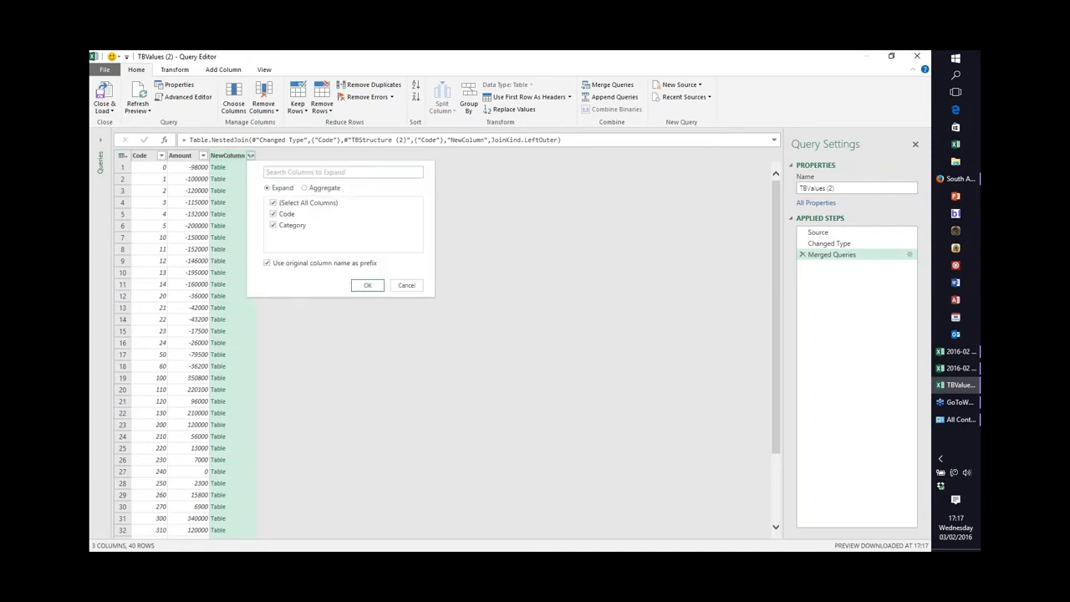
pyautogui.click(274, 203)
pyautogui.click(273, 226)
pyautogui.click(267, 262)
pyautogui.click(367, 286)
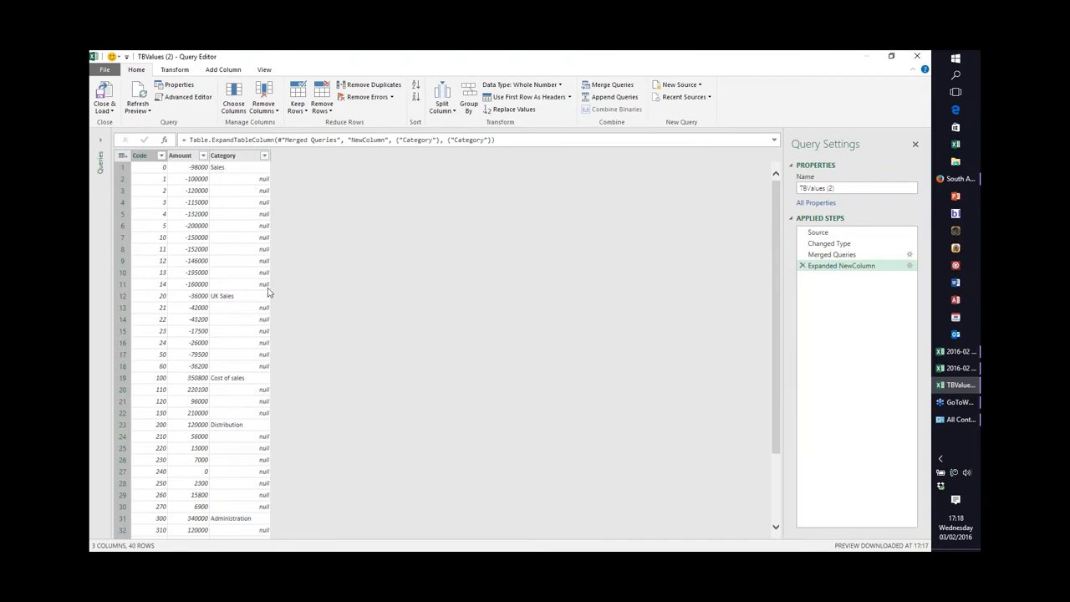
# Sort the query by Code ascending and fill the Category column down.
pyautogui.click(161, 156)
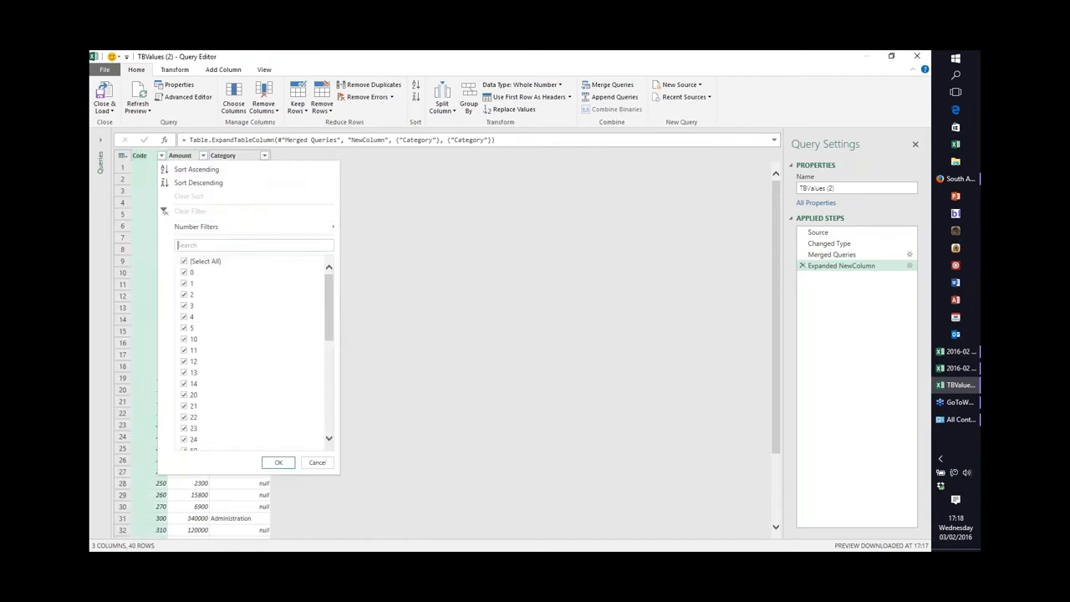
pyautogui.click(197, 169)
pyautogui.click(242, 157)
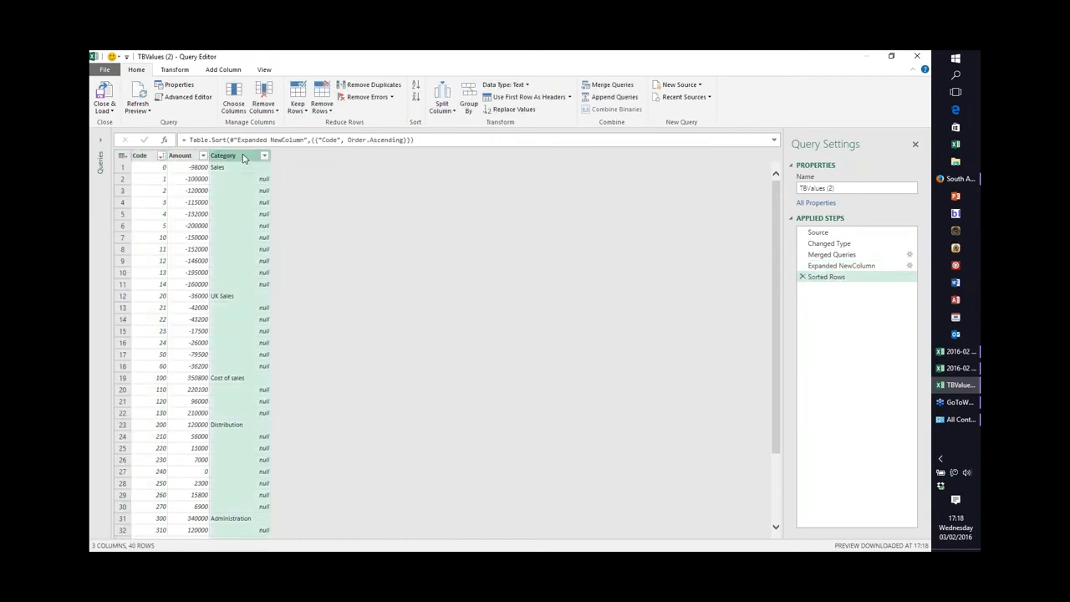
pyautogui.click(176, 70)
pyautogui.click(300, 109)
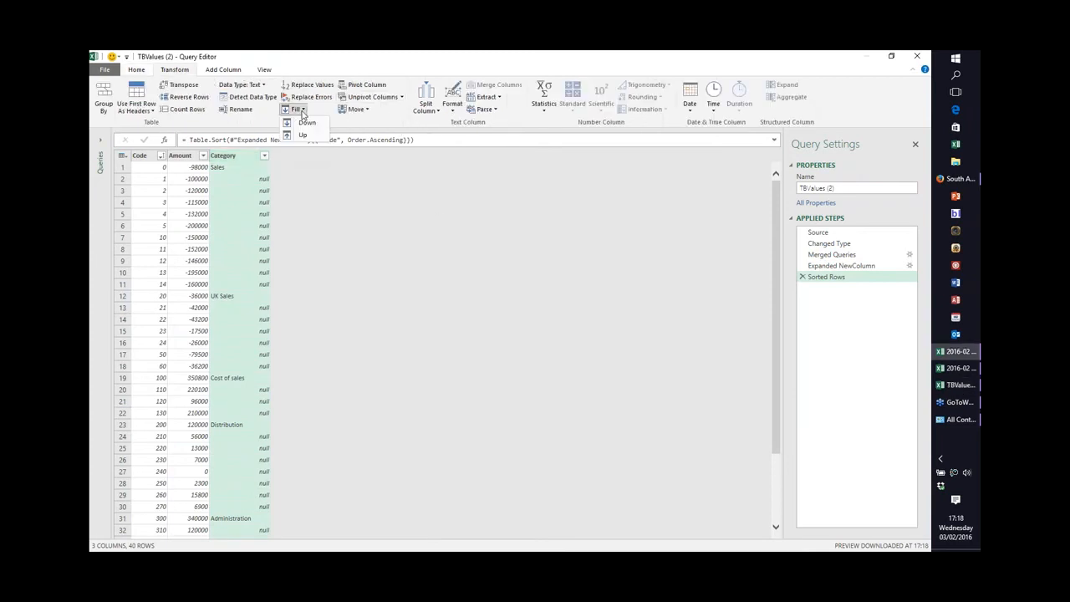
pyautogui.click(308, 122)
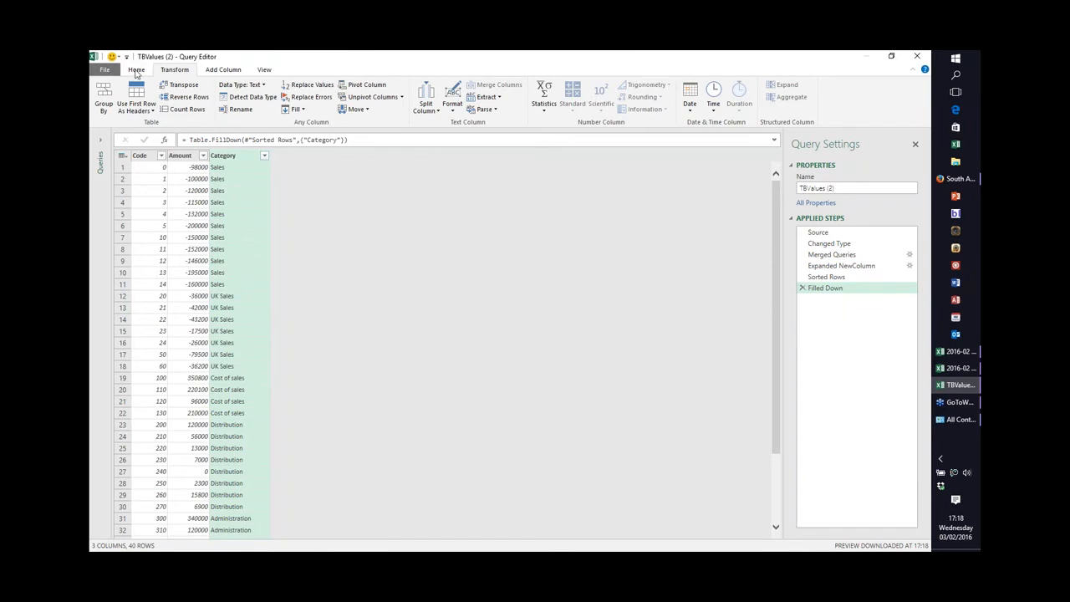
# Open the Close & Load To options, then cancel the load and discard the query.
pyautogui.click(135, 69)
pyautogui.click(105, 105)
pyautogui.click(143, 137)
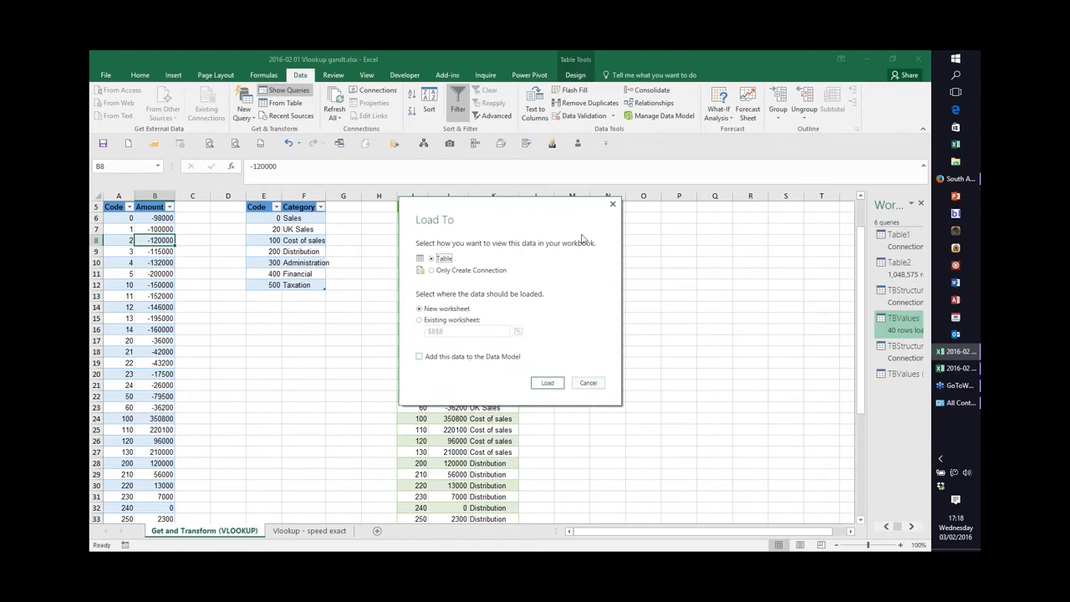
pyautogui.click(588, 383)
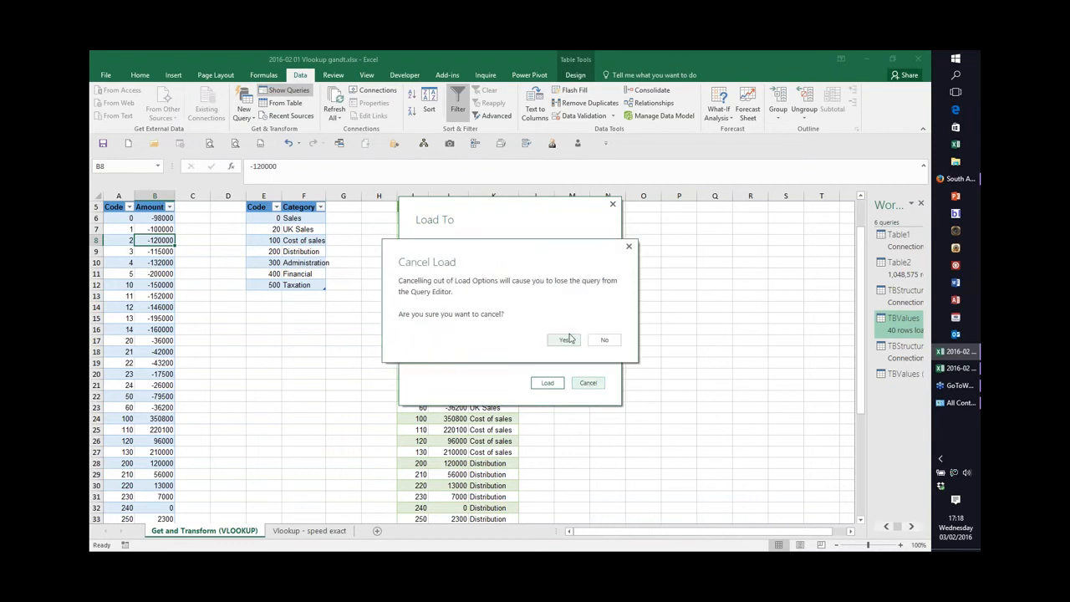
pyautogui.click(571, 340)
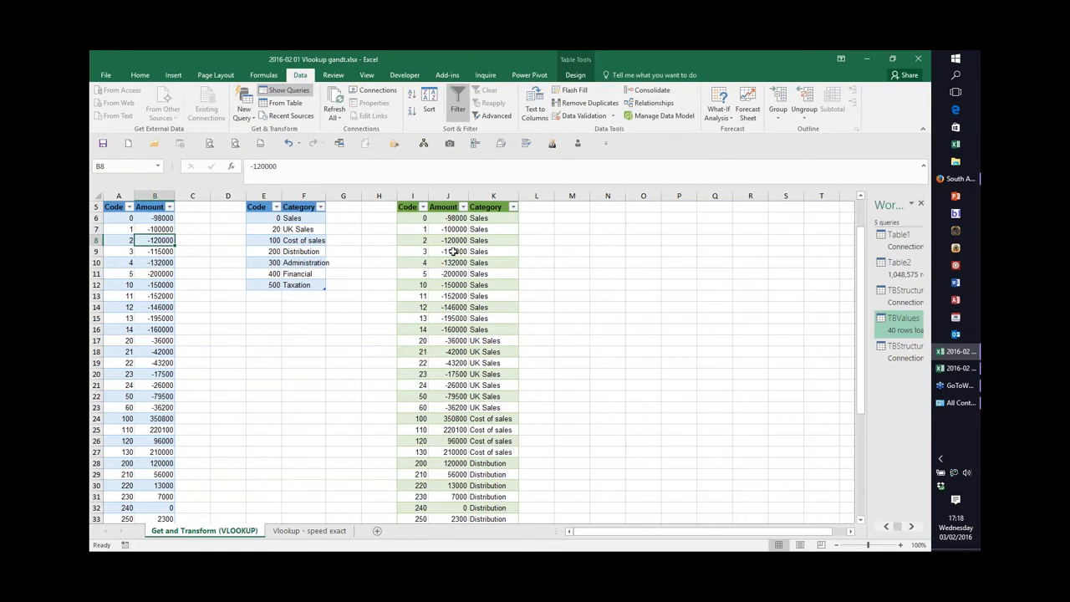
pyautogui.rightClick(453, 251)
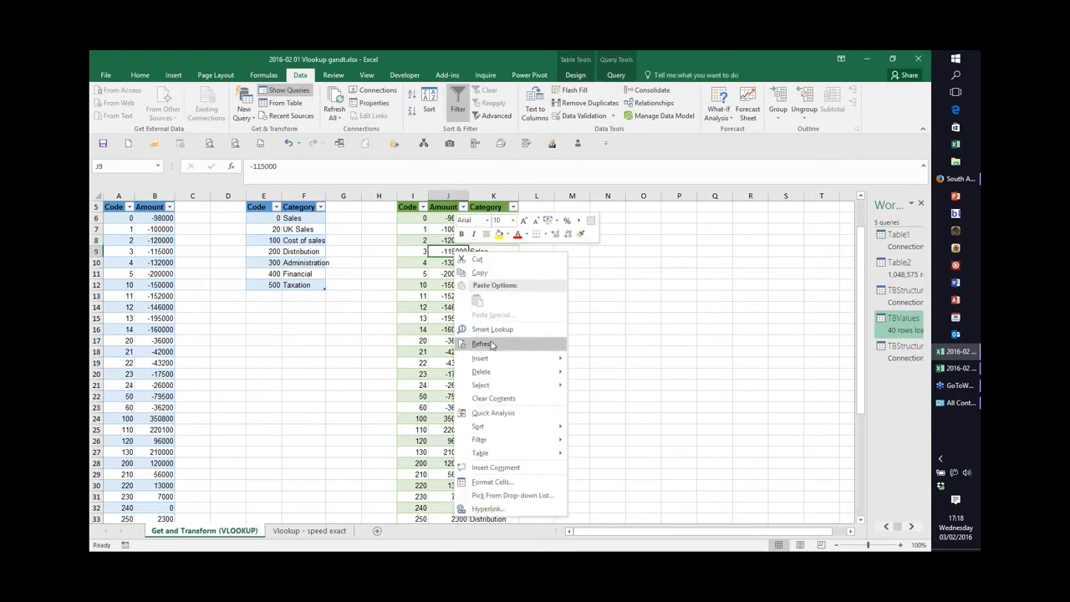
pyautogui.click(439, 248)
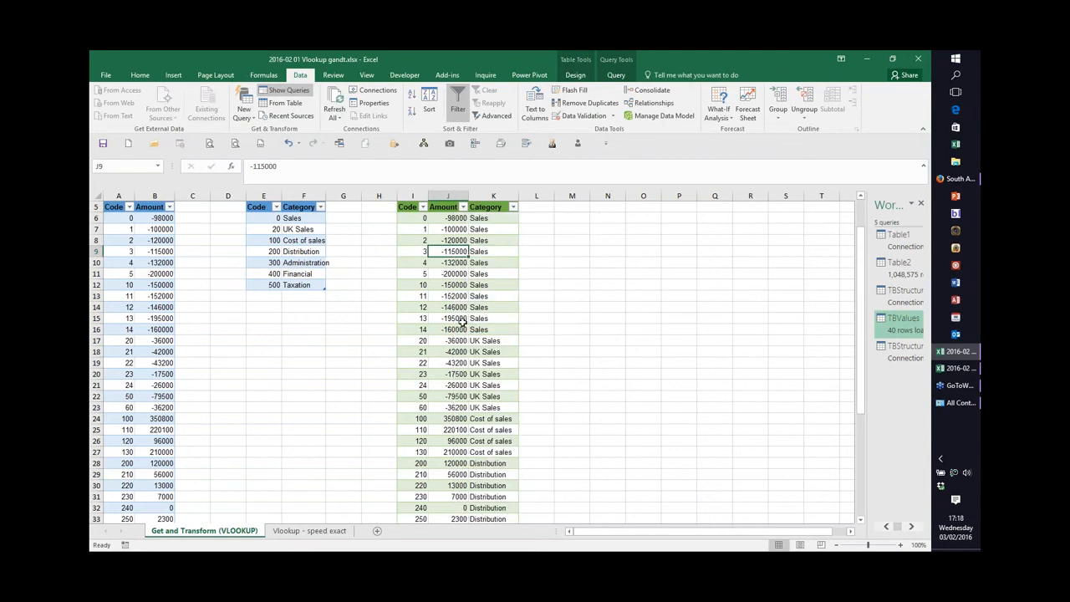